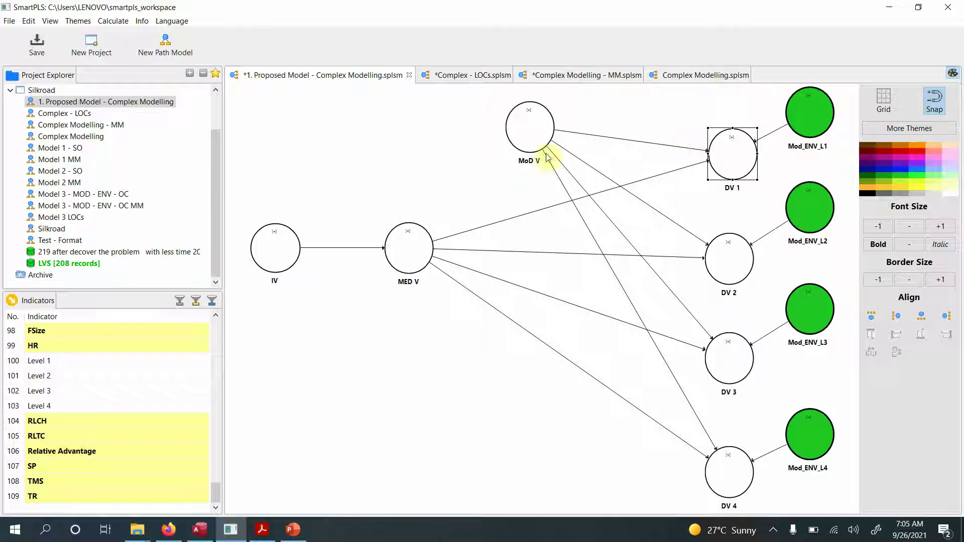
Step: Examine the IV, MED V and MoD V constructs and the four dependent constructs DV 1 to DV 4 in the proposed model
click(266, 260)
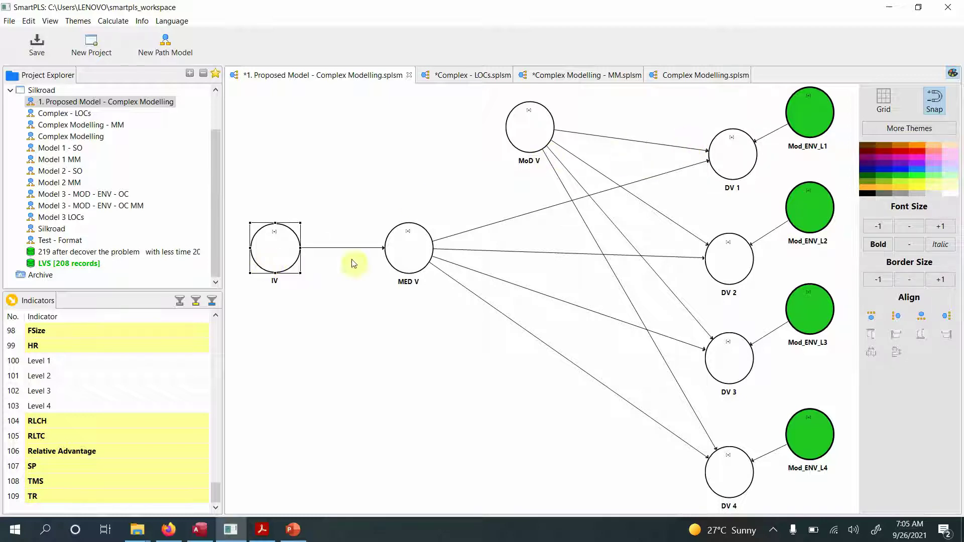
click(415, 255)
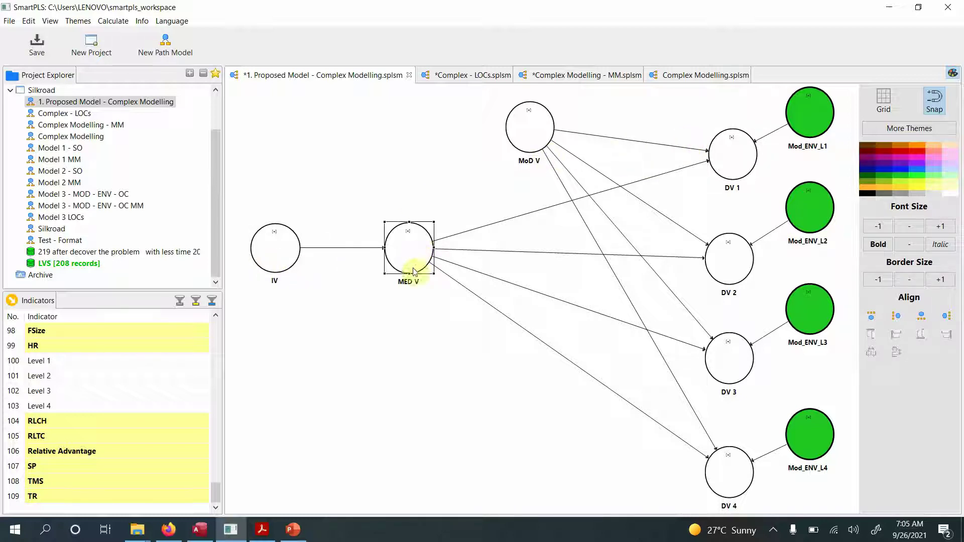
click(267, 261)
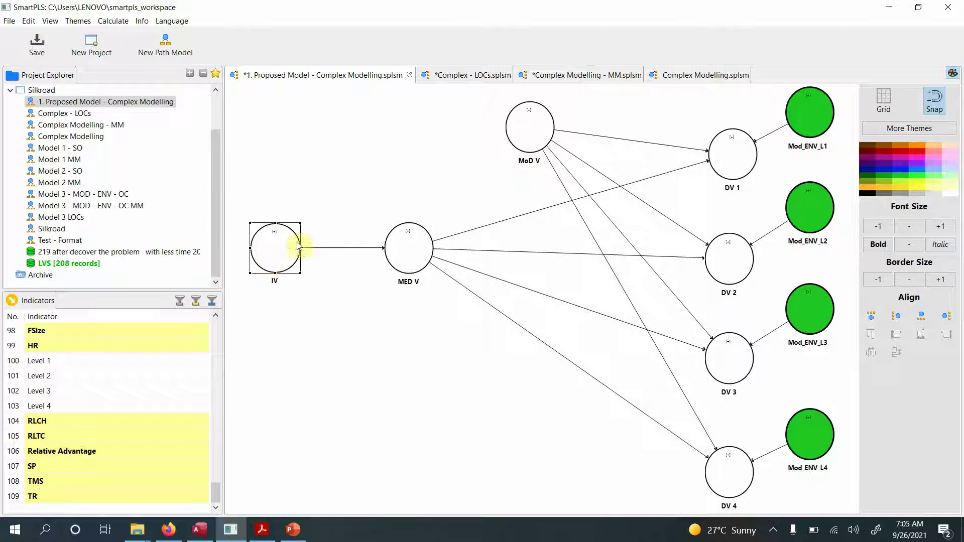
click(527, 135)
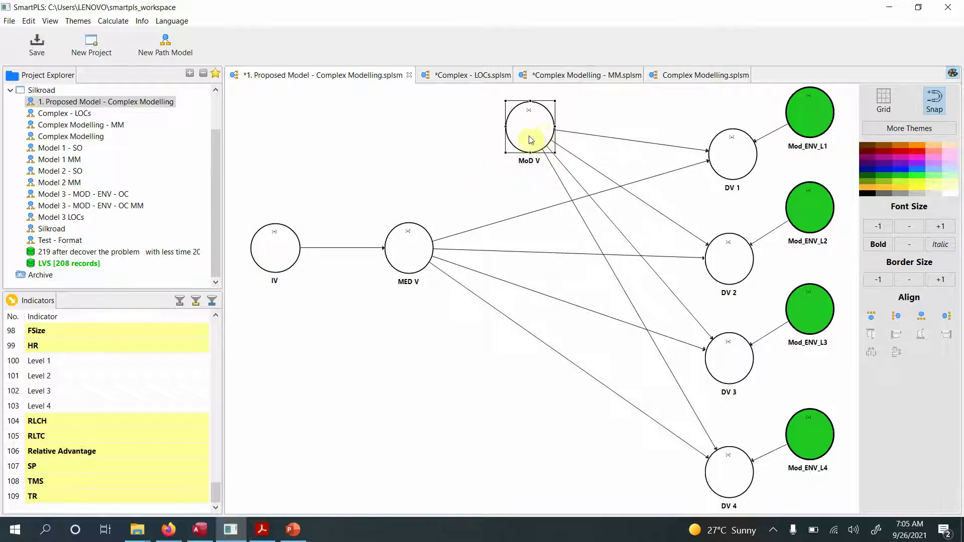
click(725, 156)
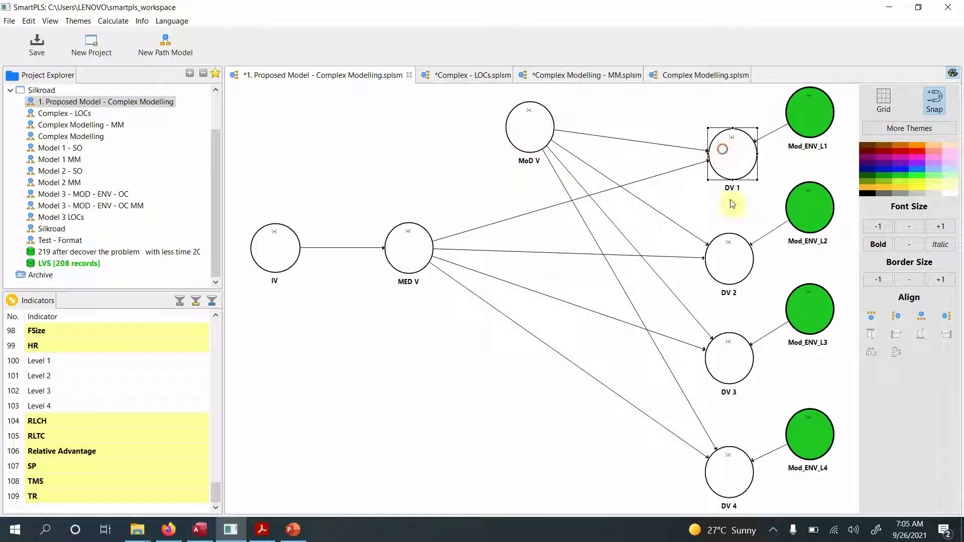
click(737, 274)
click(734, 357)
click(719, 475)
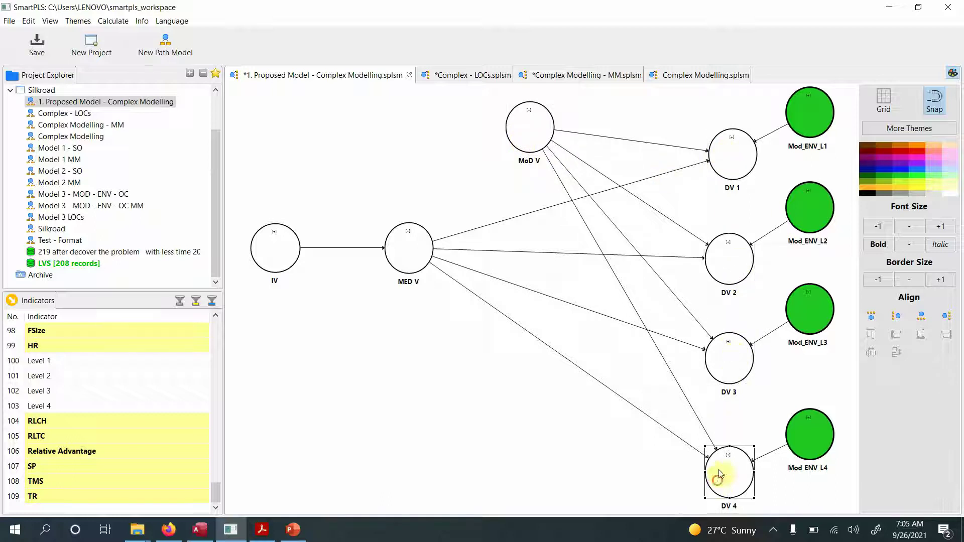
click(731, 353)
click(738, 264)
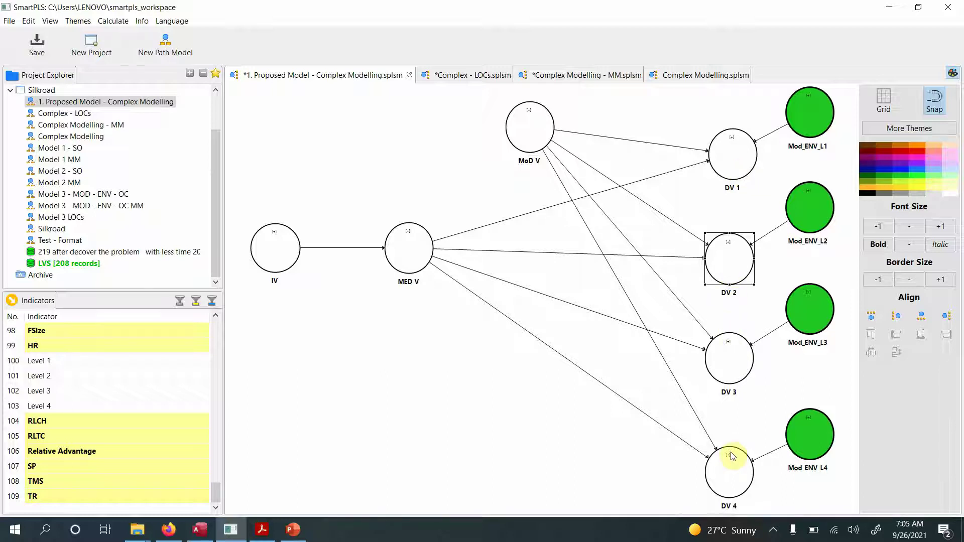
Step: Review the IV, MED V and MoD V constructs together with the four green constructs Mod_ENV_L1 to Mod_ENV_L4
click(543, 124)
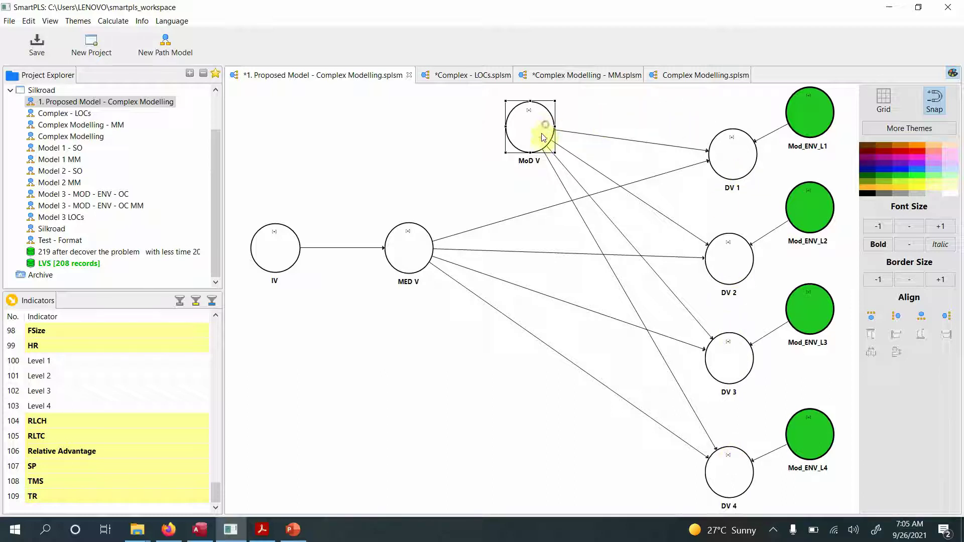
click(277, 256)
click(400, 251)
click(278, 250)
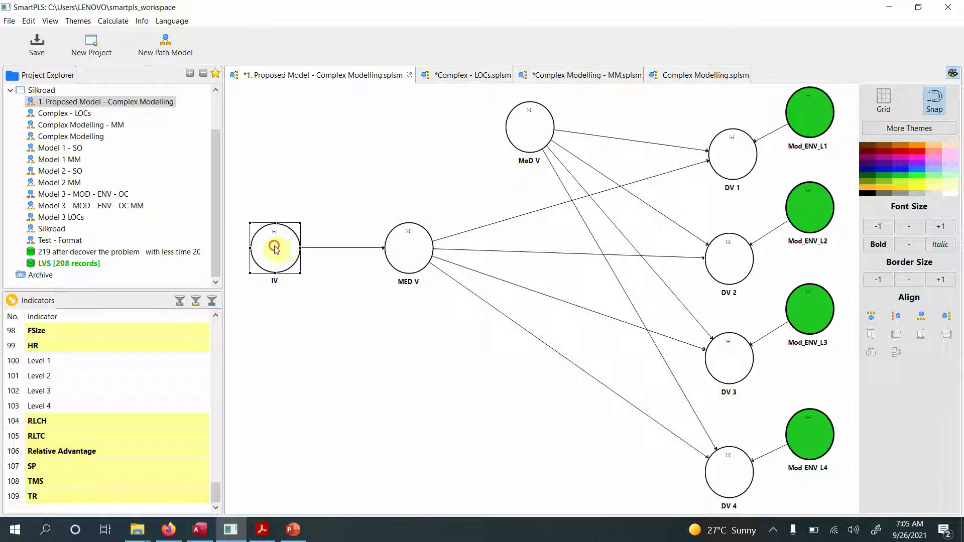
click(424, 253)
click(547, 110)
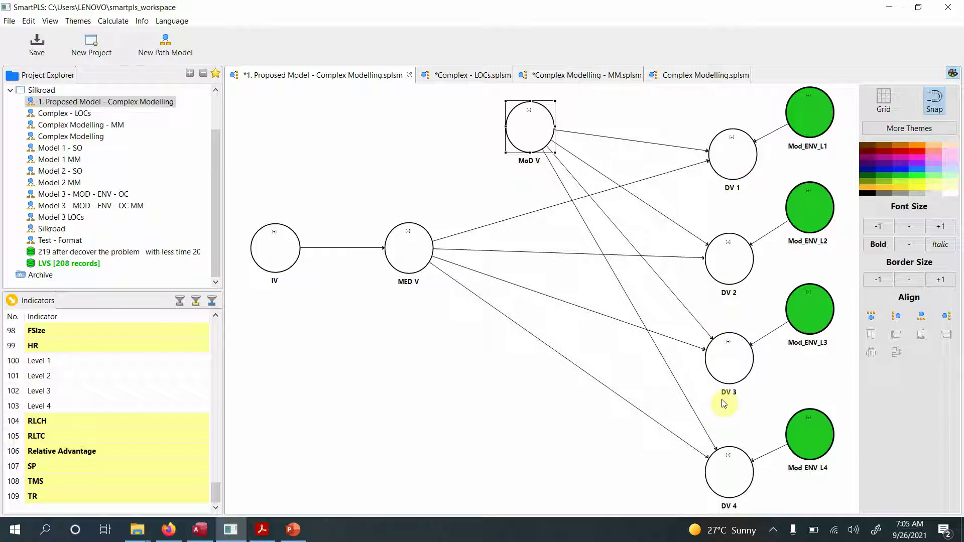
click(814, 118)
click(802, 225)
click(796, 315)
click(797, 447)
click(535, 131)
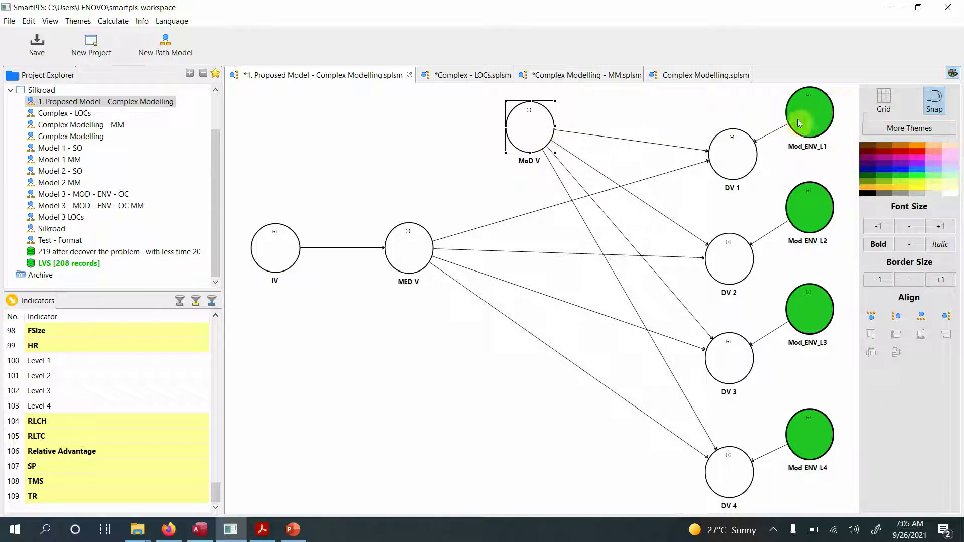
Step: Trace the paths from MED V to DV 1 and from MED V to DV 2
click(420, 252)
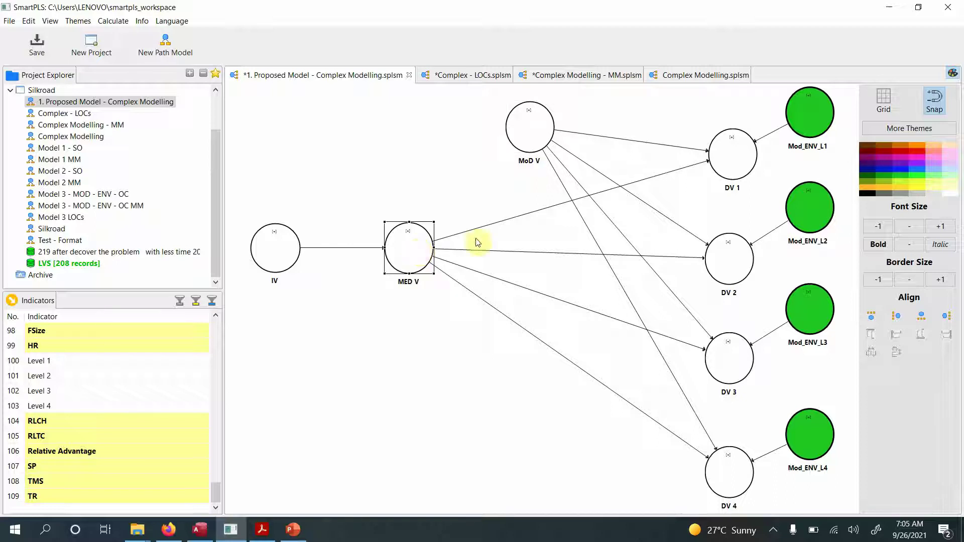
click(728, 164)
click(426, 254)
click(736, 267)
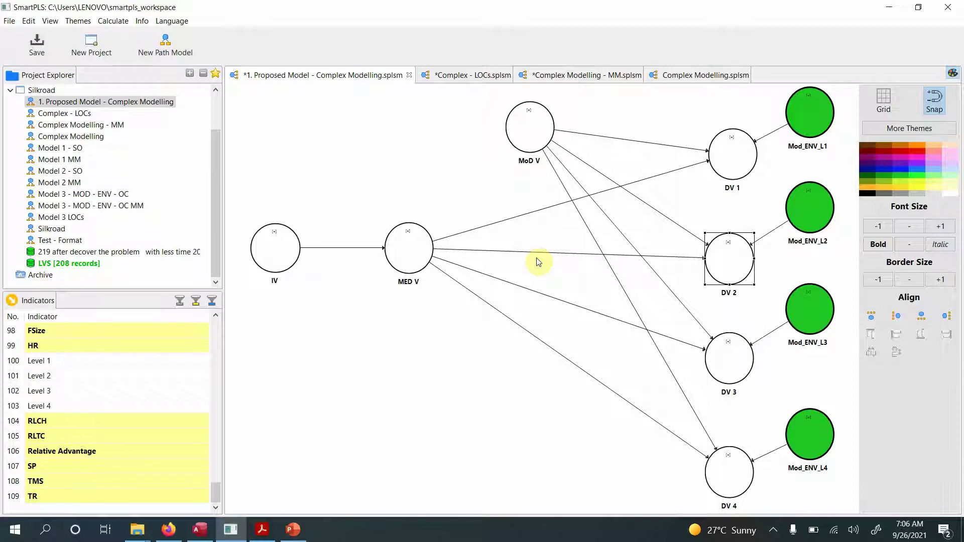
Step: Go through every construct of the proposed model in order: IV, MED V, MoD V, DV 1 to DV 4 and Mod_ENV_L1 to Mod_ENV_L4
click(294, 266)
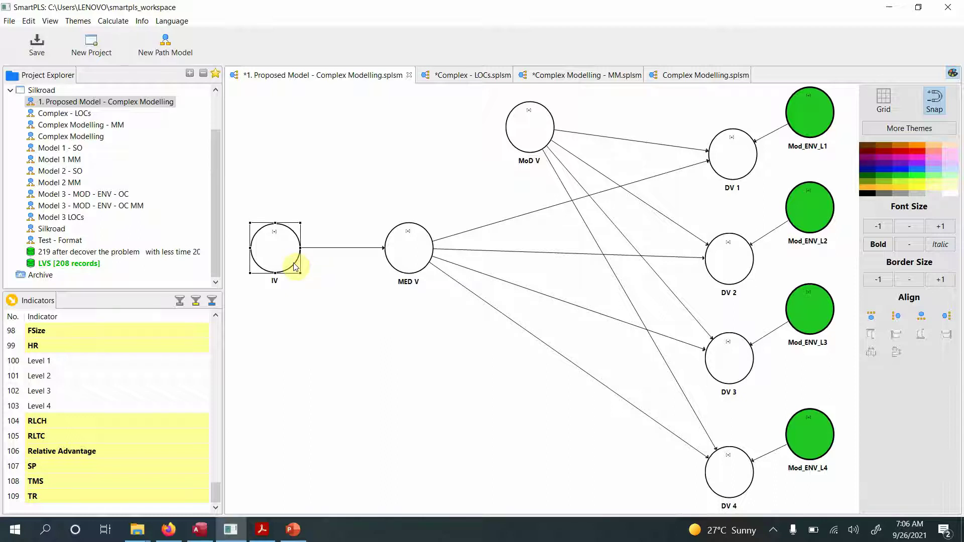
click(422, 266)
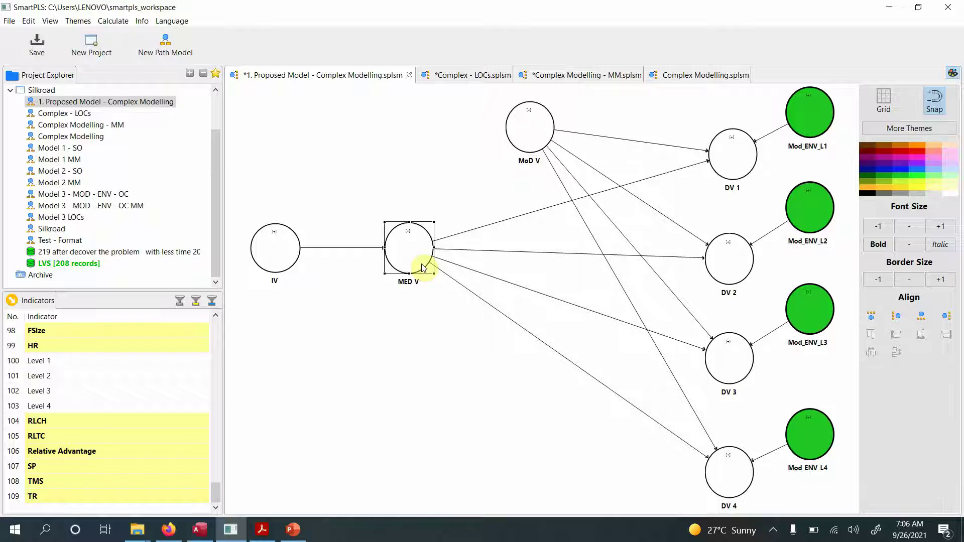
click(533, 122)
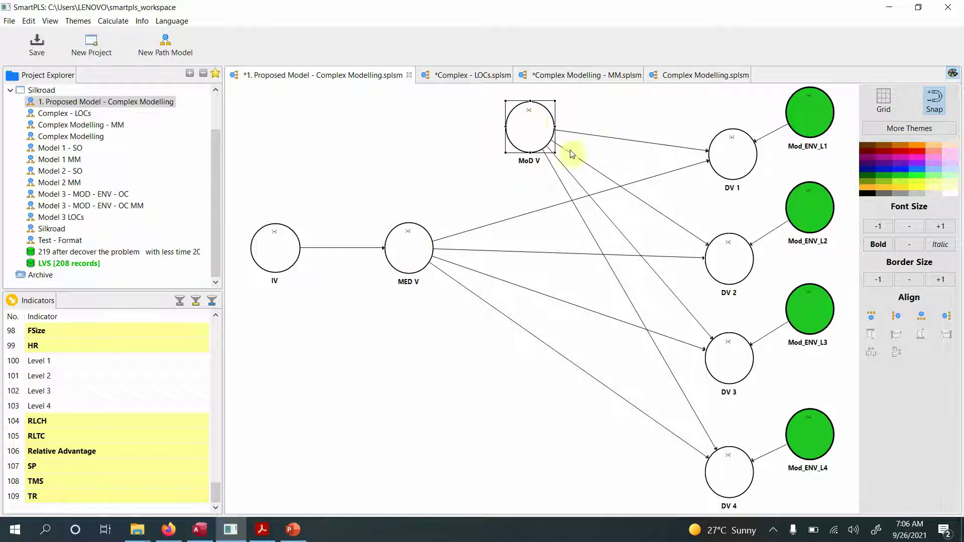
click(724, 162)
click(735, 271)
click(728, 366)
click(727, 485)
click(746, 367)
click(745, 273)
click(738, 179)
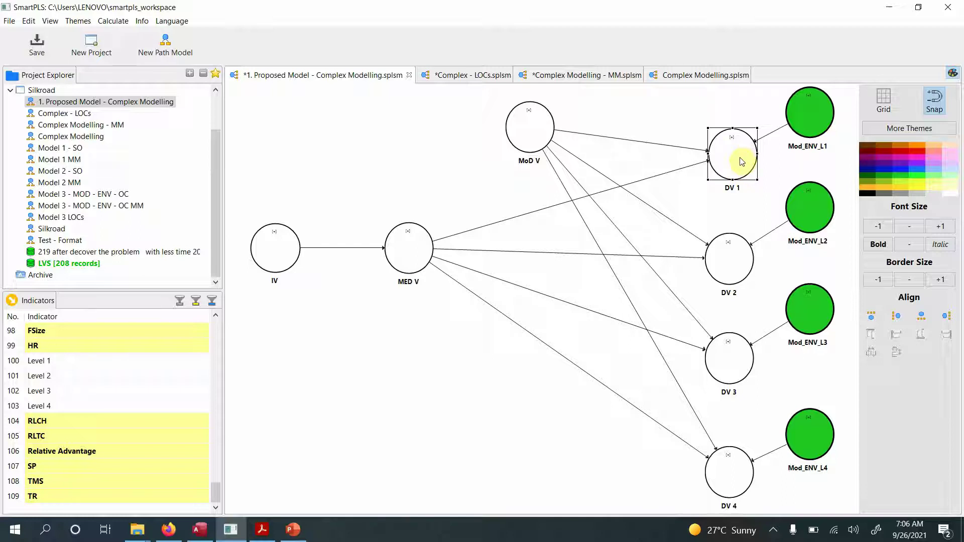
click(813, 126)
click(811, 221)
click(806, 320)
click(800, 436)
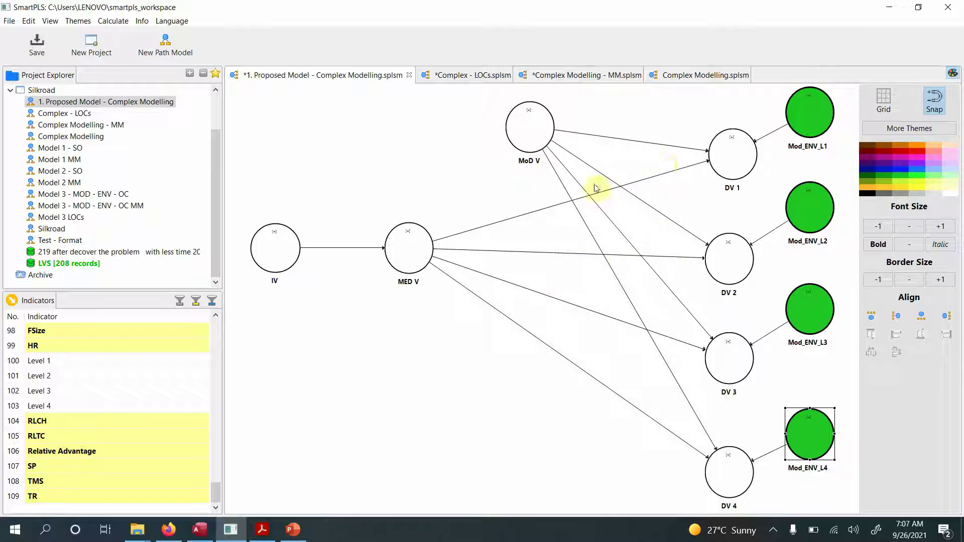
Step: Switch to Adobe Acrobat Reader, read the highlighted passage on the disjoint two-stage approach, and return to SmartPLS
click(259, 531)
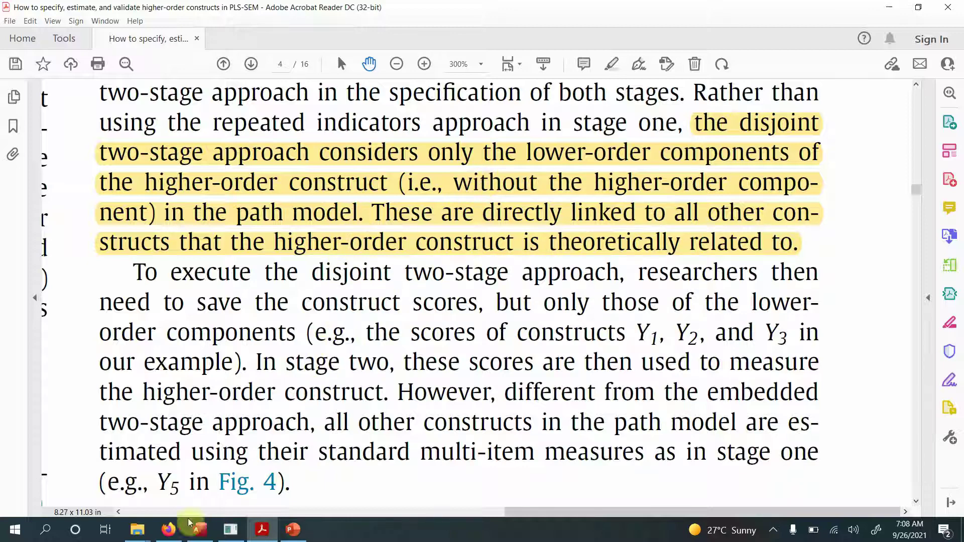
click(230, 530)
Step: Point out IV, MED V and MoD V as the higher-order constructs in the proposed model
click(271, 245)
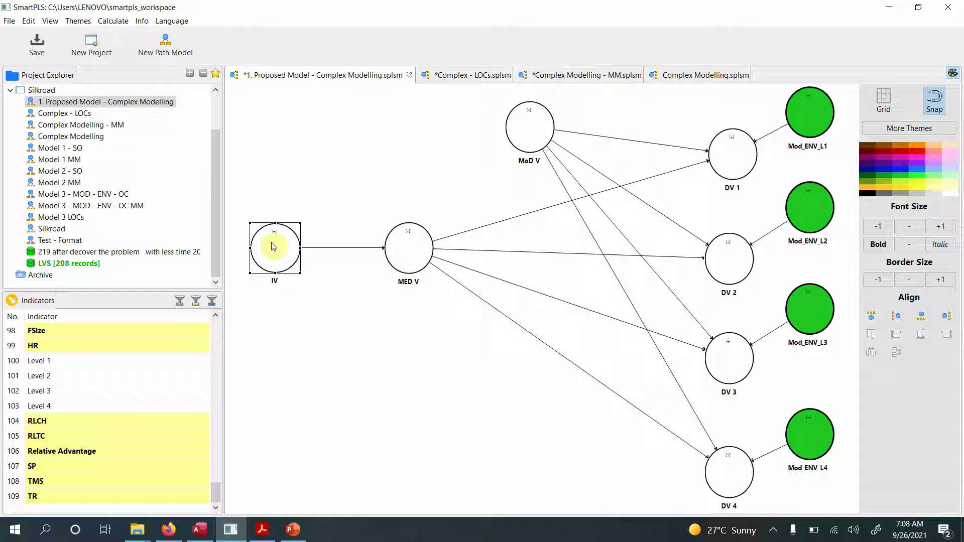
click(392, 247)
click(510, 138)
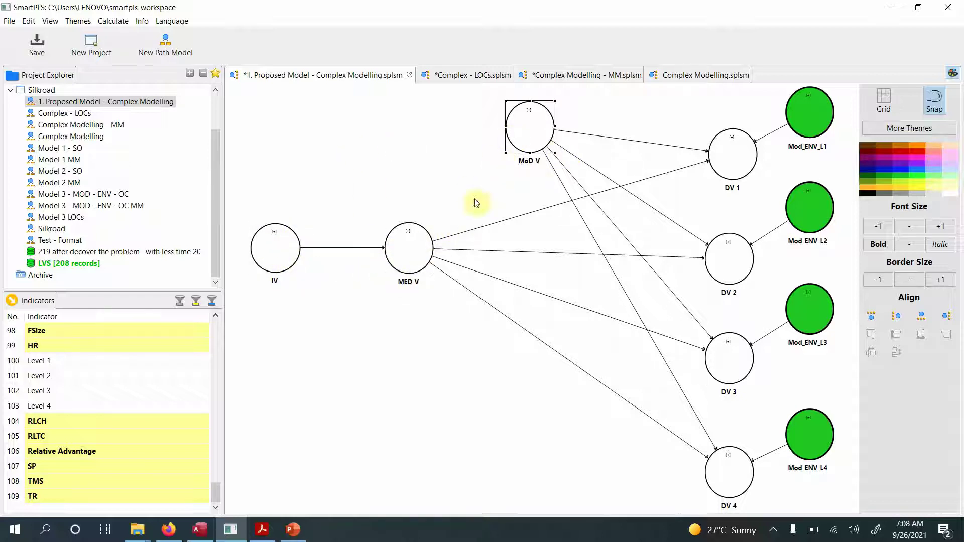
click(280, 260)
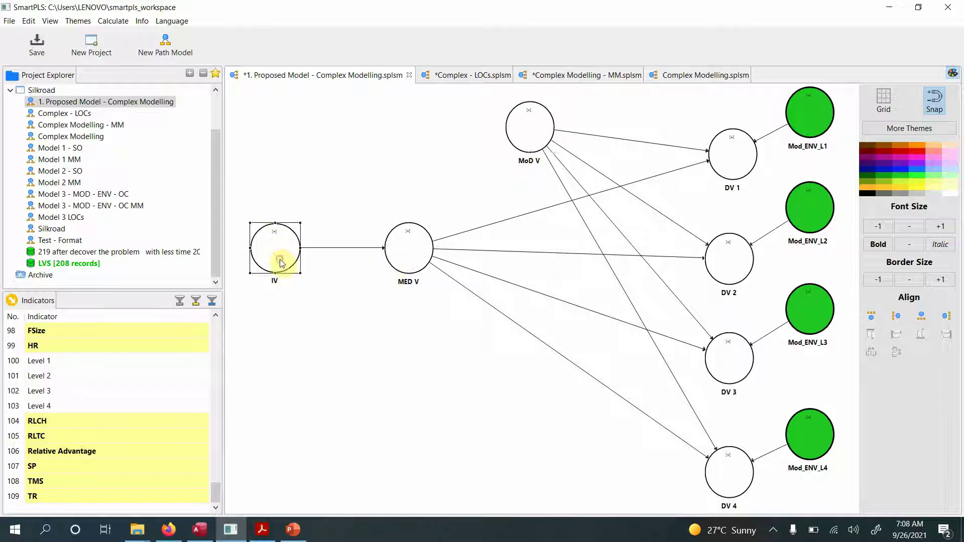
click(402, 257)
click(525, 141)
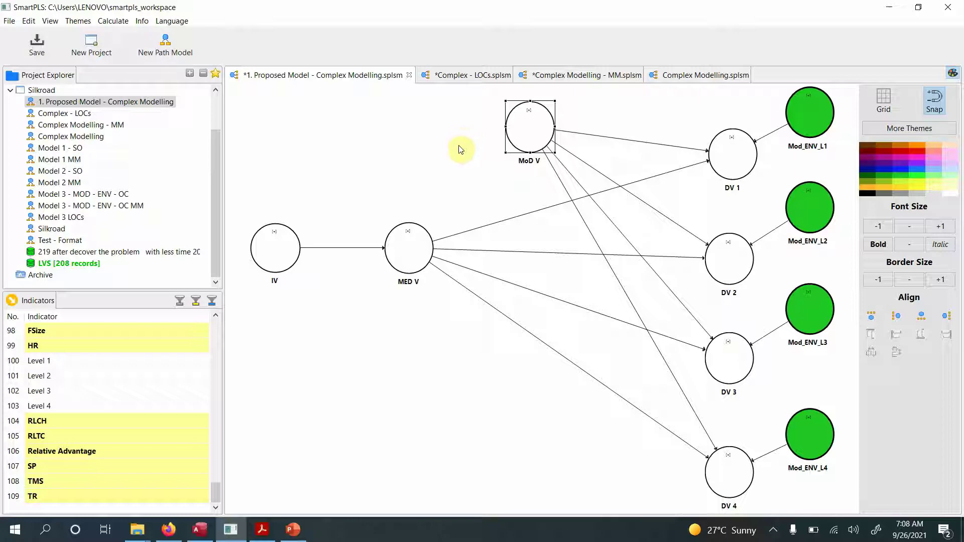
Step: Open the Complex - LOCs model and examine the lower-order components standing in for IV, MED V and MoD V
click(459, 75)
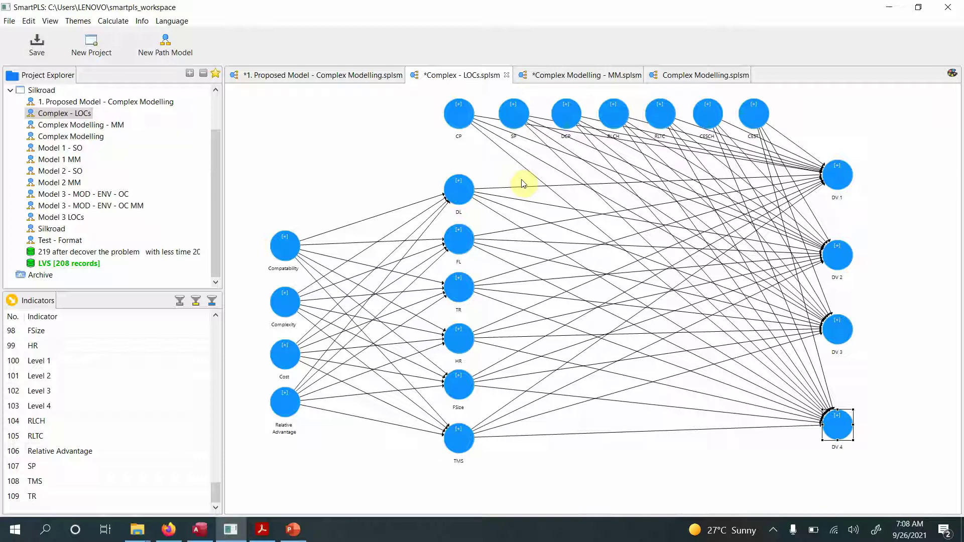
drag(246, 199, 328, 467)
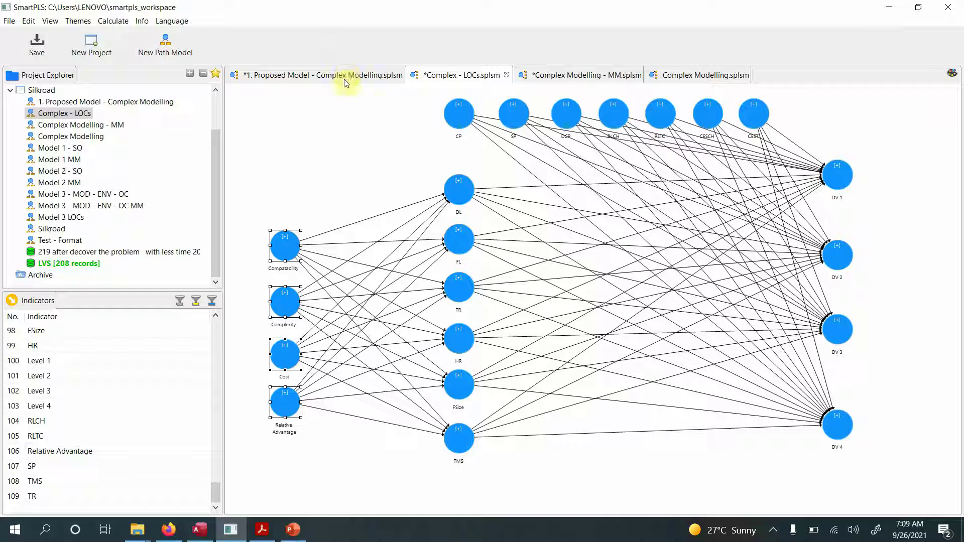
drag(415, 149, 475, 449)
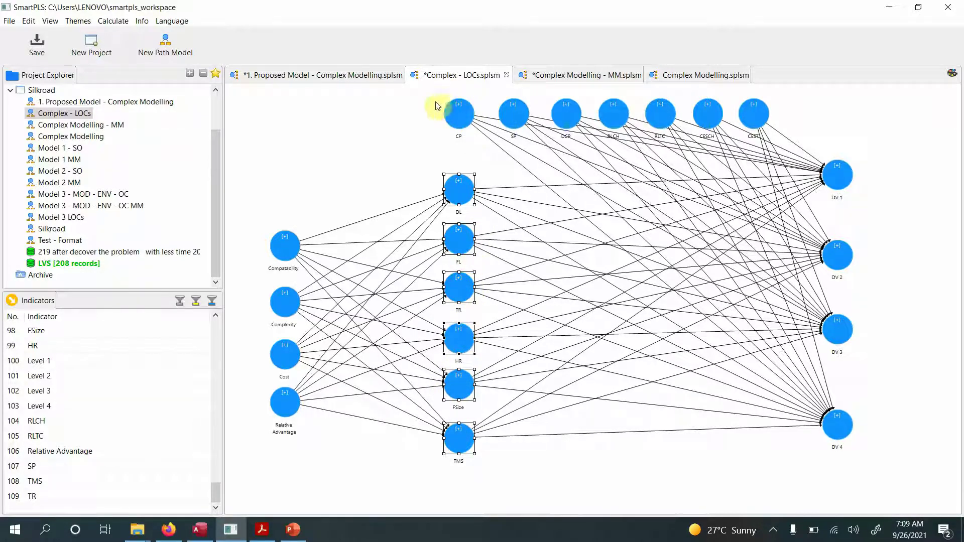
drag(418, 93, 791, 151)
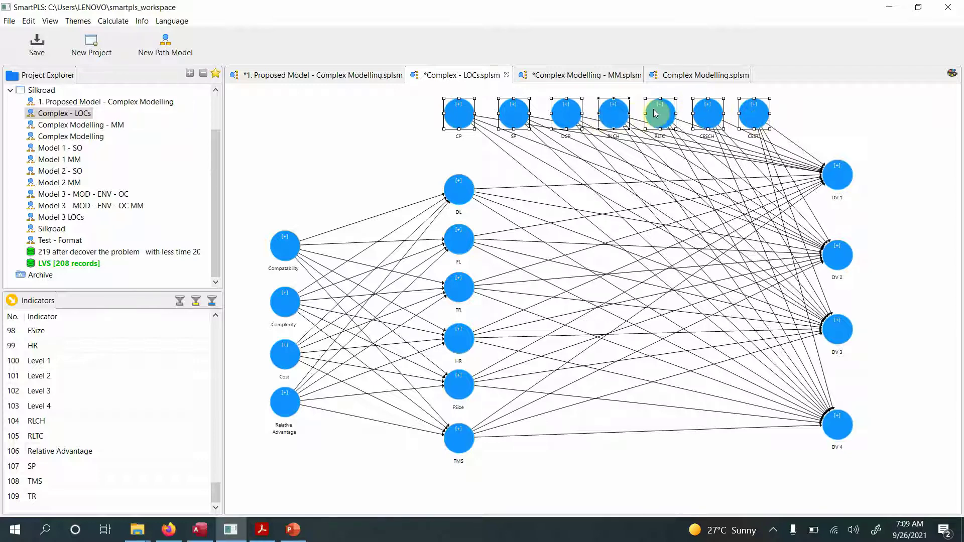
drag(256, 203, 322, 453)
drag(416, 157, 483, 464)
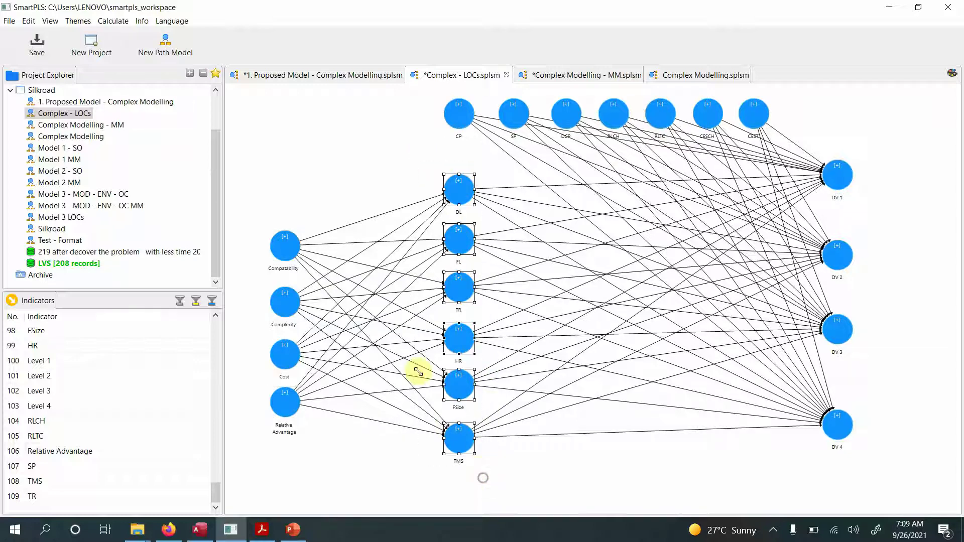
click(293, 249)
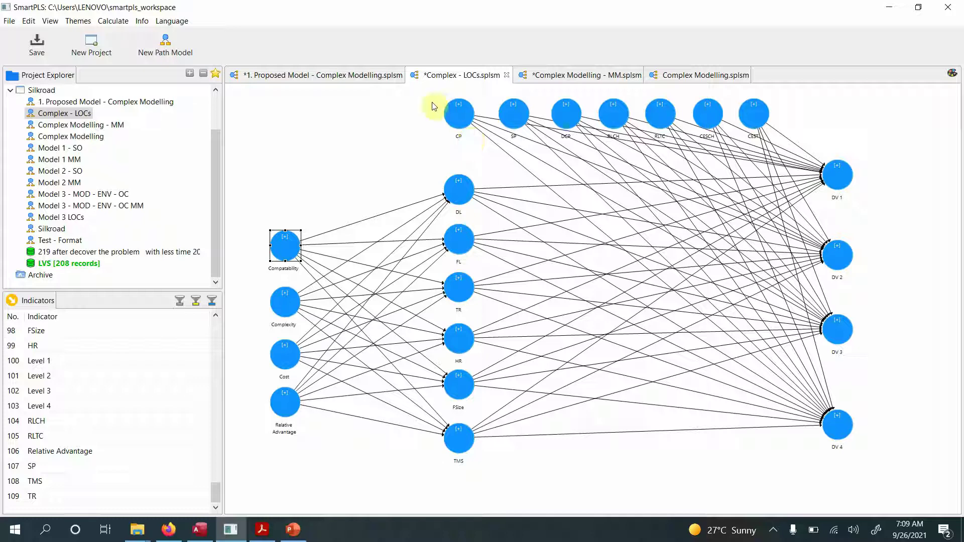
drag(431, 93, 838, 153)
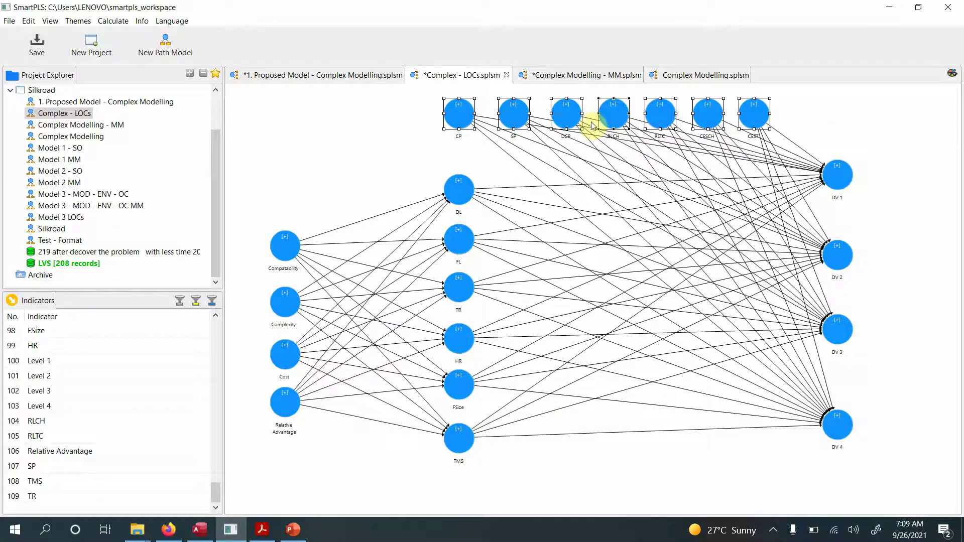
Step: Compare the proposed model with the Complex - LOCs model and select DV 1 to DV 4 in the latter
click(300, 77)
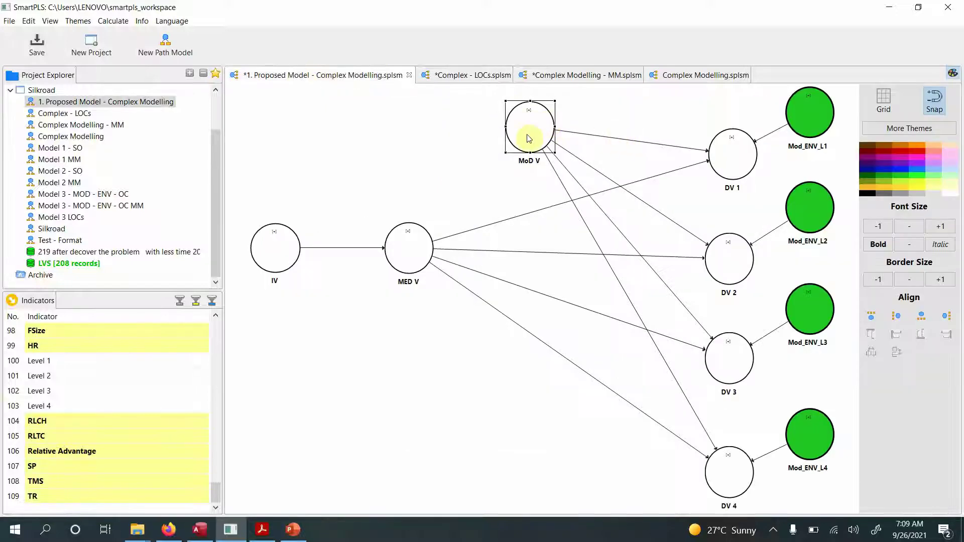
click(478, 80)
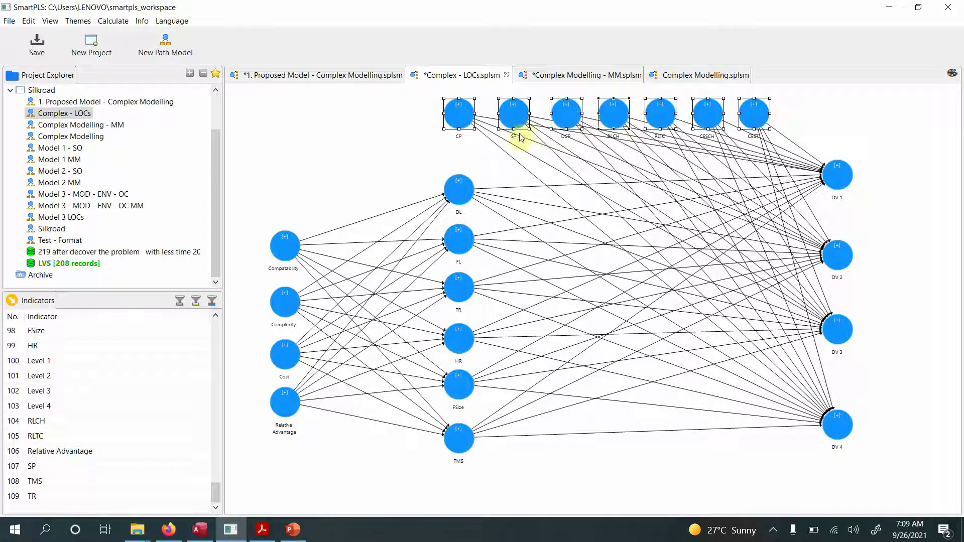
drag(812, 133, 879, 469)
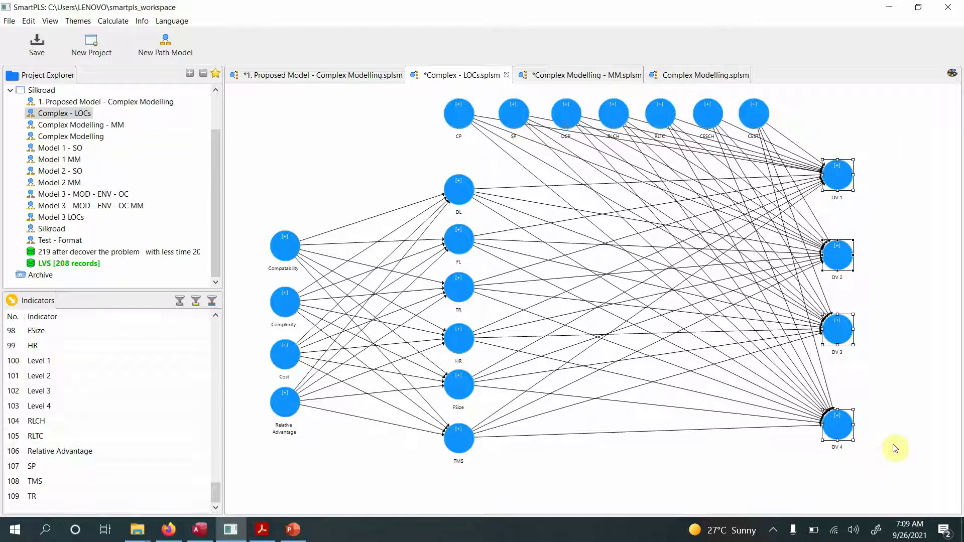
Step: Clear the selection of the dependent constructs and select all constructs in the Complex - LOCs model
click(573, 462)
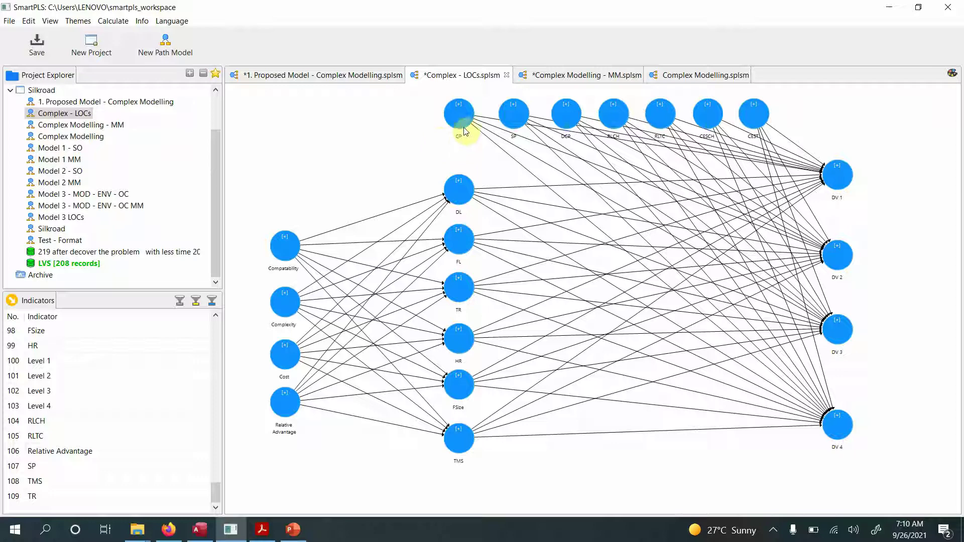
drag(251, 99, 892, 485)
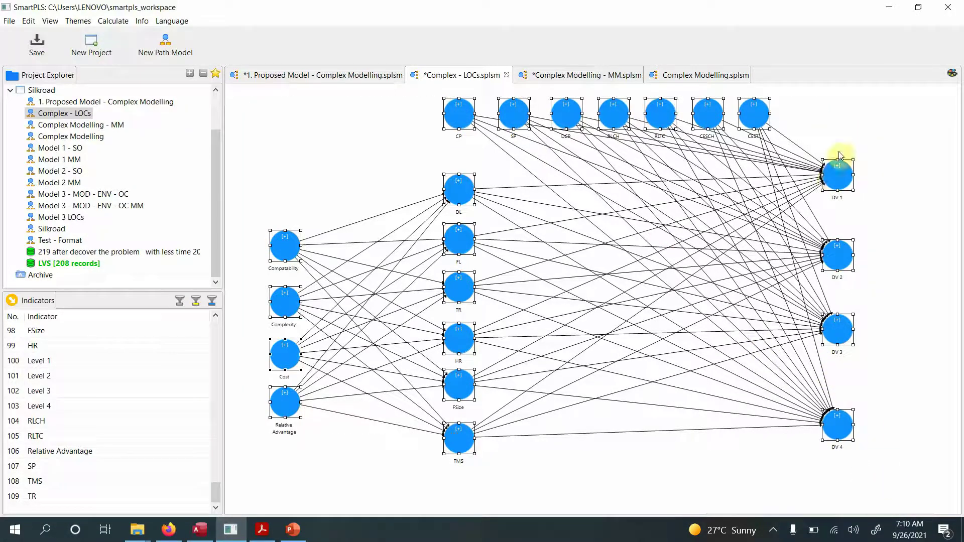
Step: Clear the selection and run the PLS Algorithm on the Complex - LOCs model with the Path weighting scheme and 300 maximum iterations
click(876, 115)
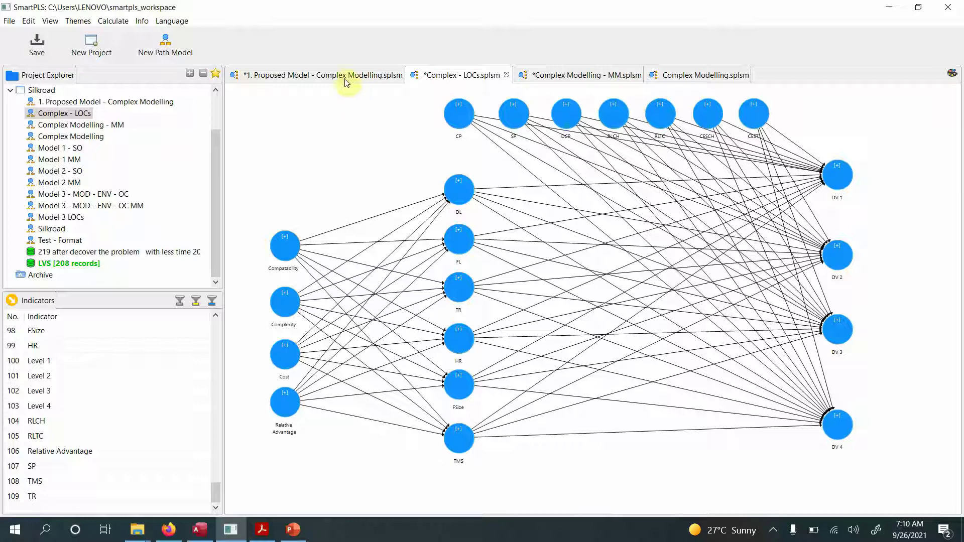
click(952, 77)
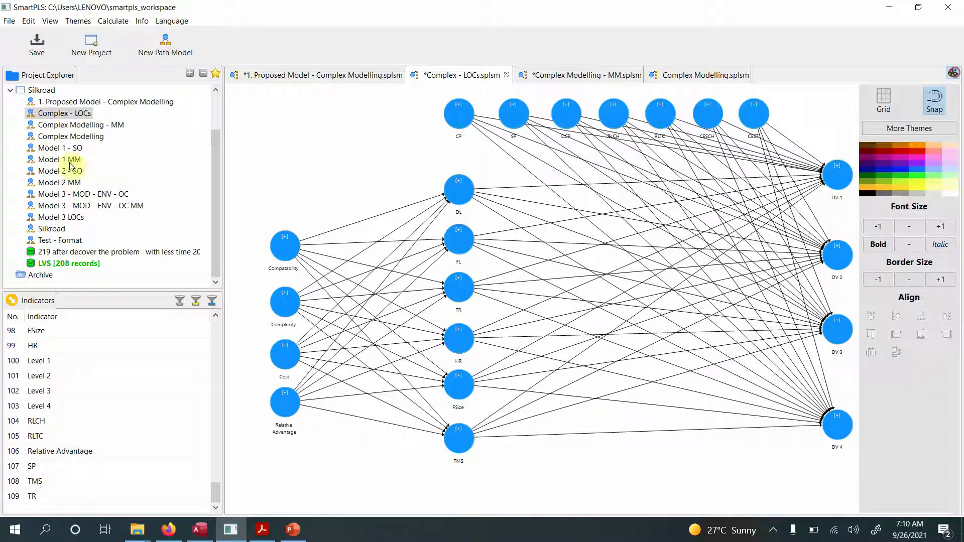
click(114, 21)
click(119, 38)
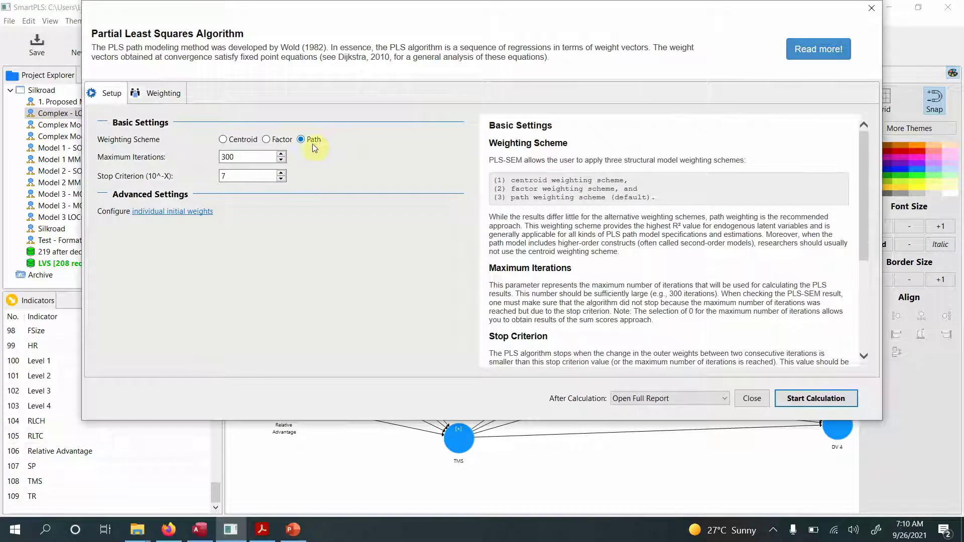
click(809, 400)
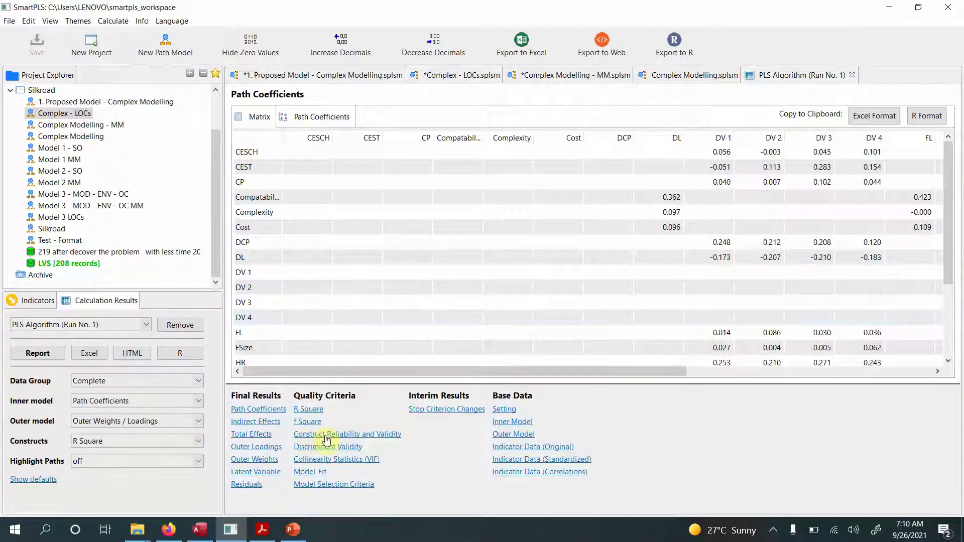
Step: Examine the construct reliability and validity results for the lower-order components and dependent constructs
click(325, 436)
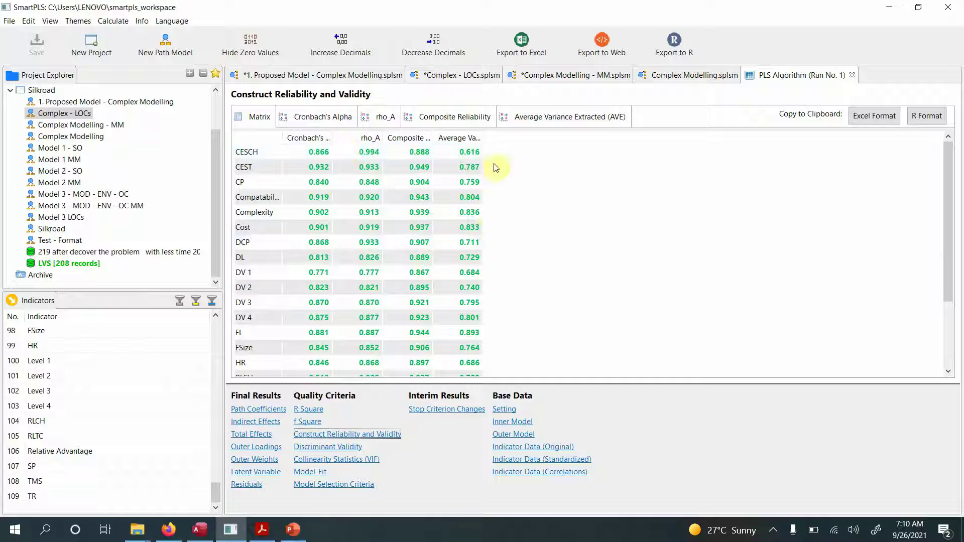
scroll(491, 198, down, 3)
scroll(491, 198, up, 3)
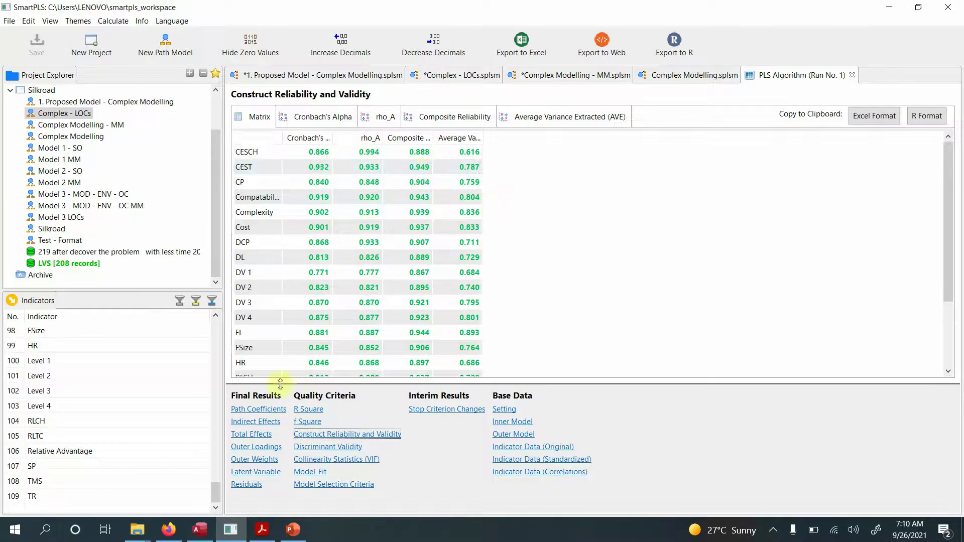
Step: Check discriminant validity of the constructs using the Heterotrait-Monotrait Ratio (HTMT) and the cross loadings
click(353, 448)
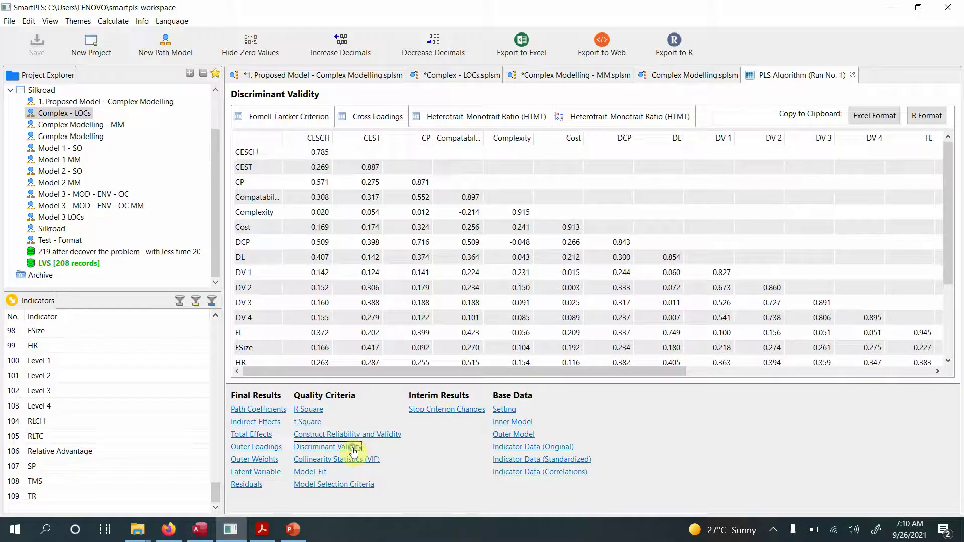
click(453, 119)
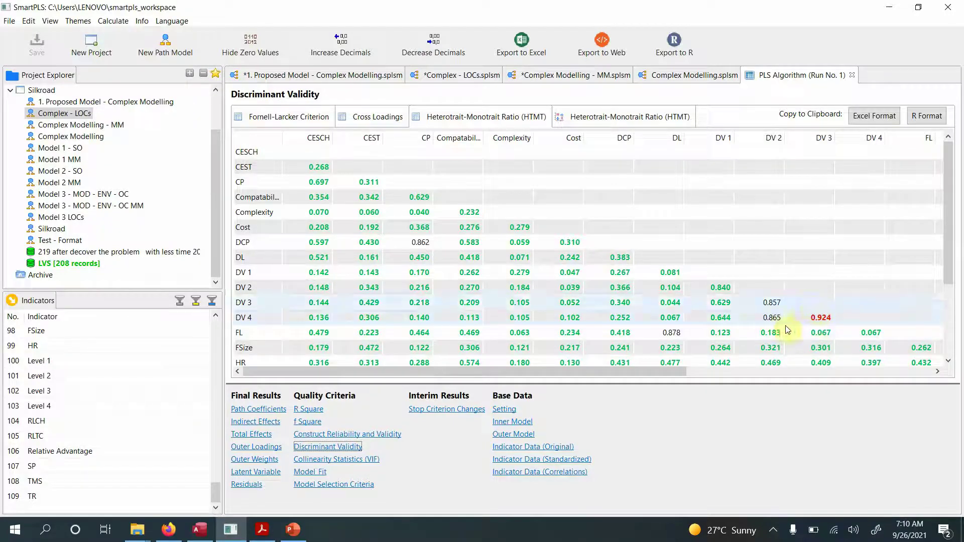
drag(646, 372, 829, 182)
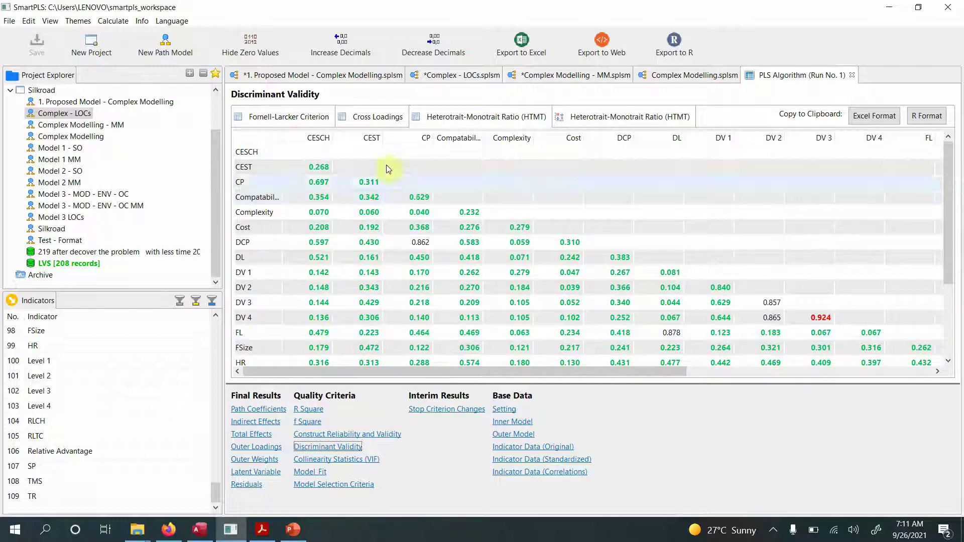
click(378, 122)
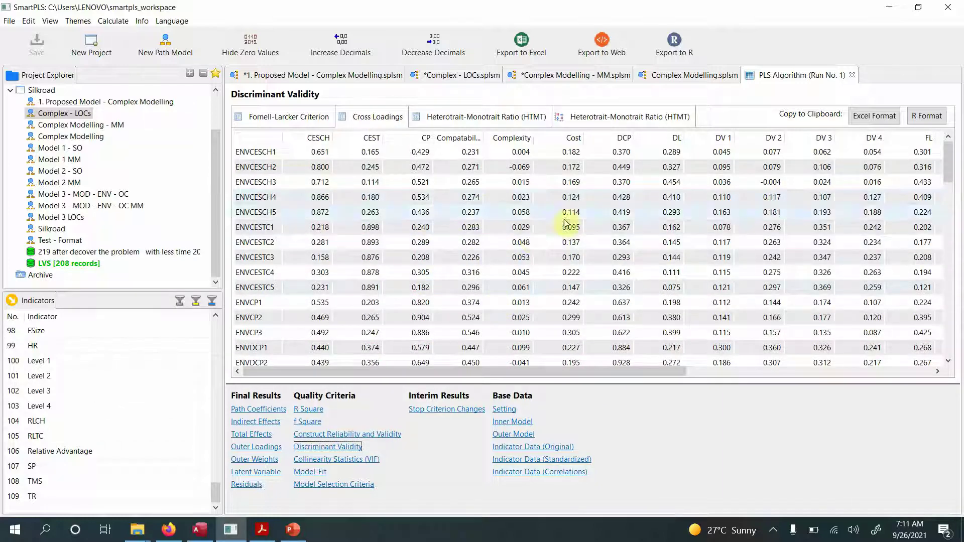
click(441, 117)
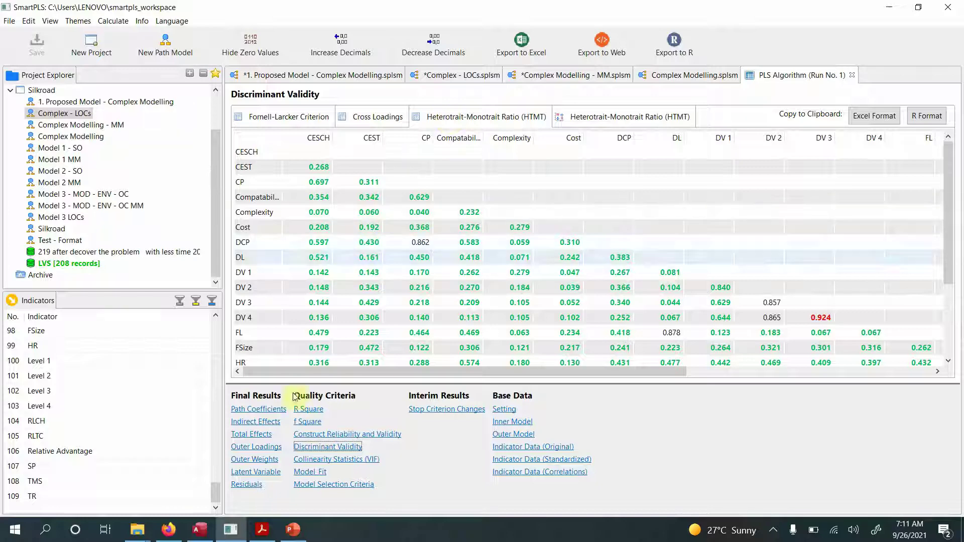
Step: Review the outer loadings of the indicators on their lower-order constructs
click(265, 447)
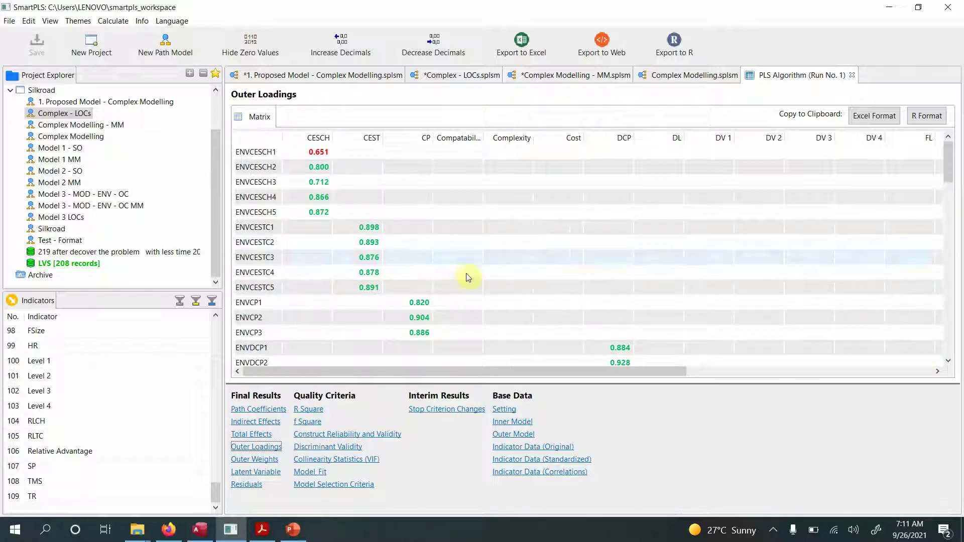
scroll(467, 272, down, 13)
scroll(467, 272, up, 2)
scroll(467, 273, down, 3)
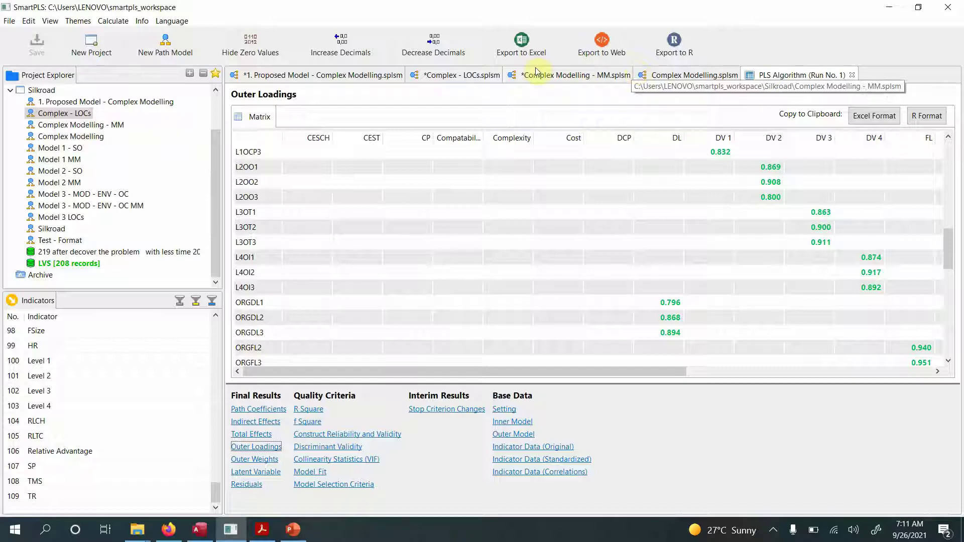
Step: Select Compatability, Complexity, Cost and Relative Advantage in the Complex - LOCs model and show their indicators
click(427, 80)
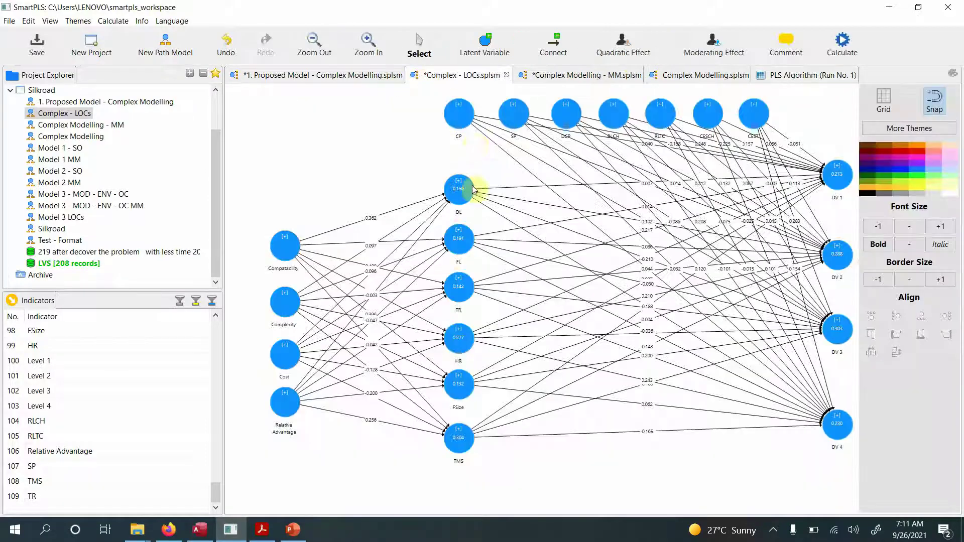
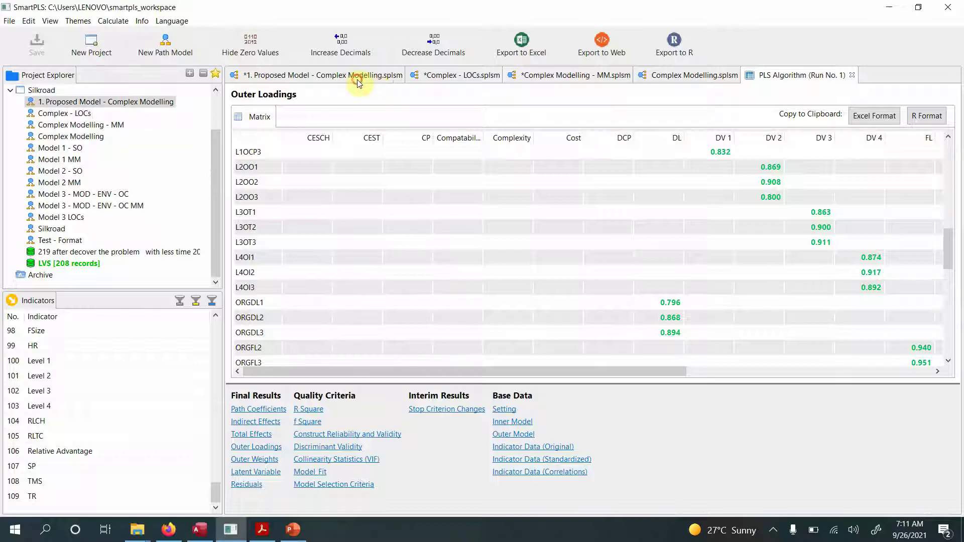
click(458, 75)
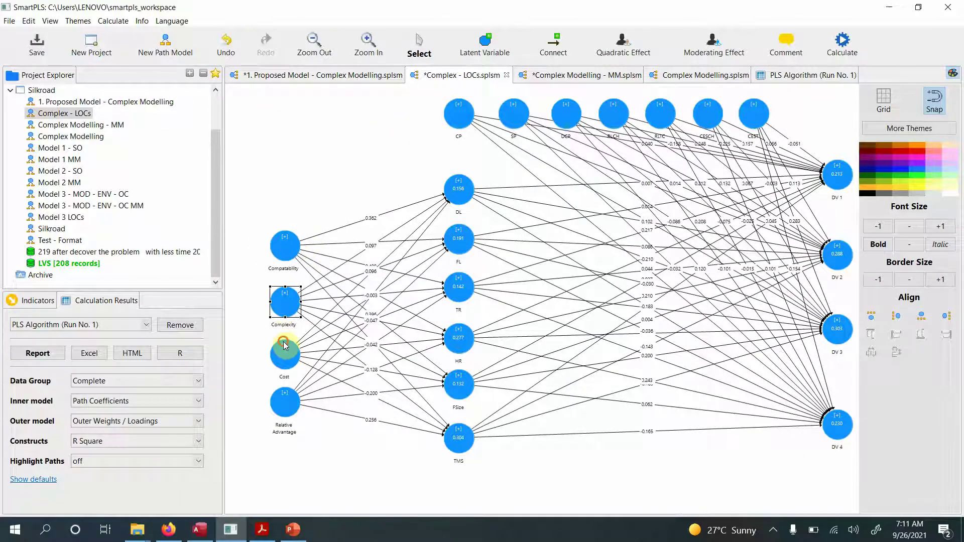
click(285, 407)
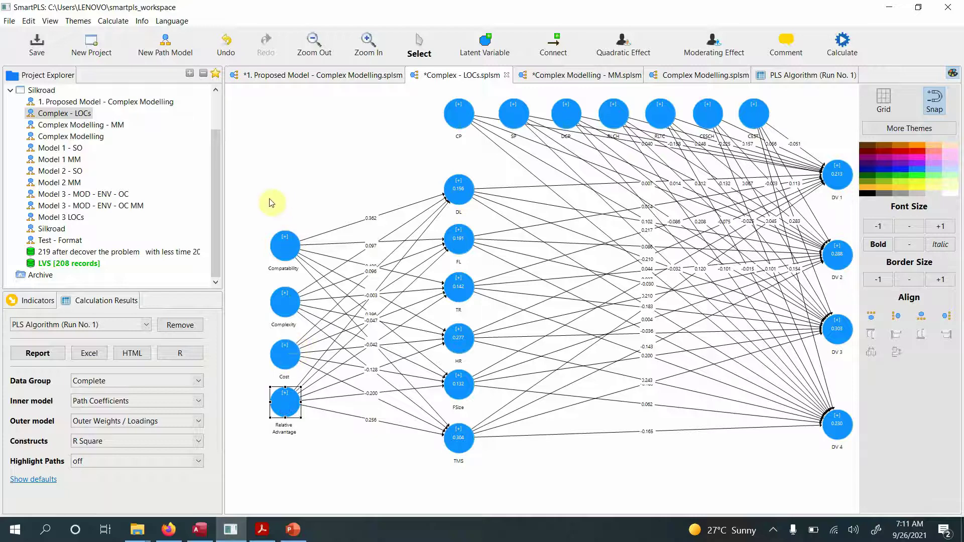
drag(260, 203, 318, 463)
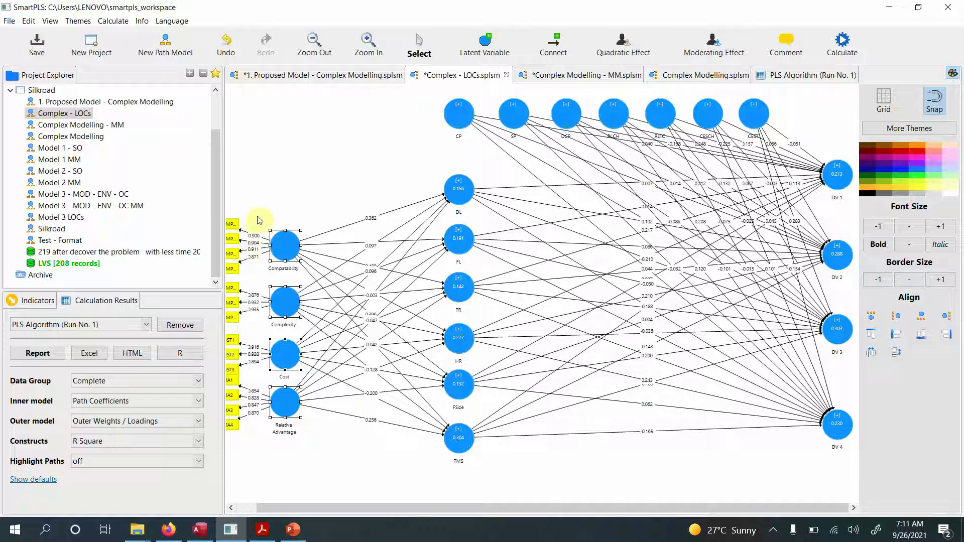
click(281, 251)
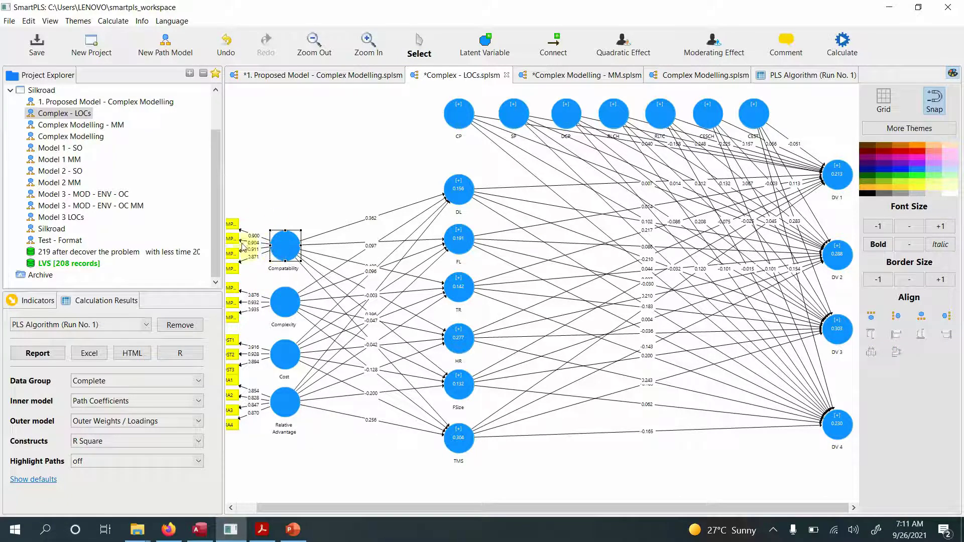
Step: Compare IV in the proposed model with its components Compatability, Complexity, Cost and Relative Advantage in the Complex - LOCs model
click(307, 75)
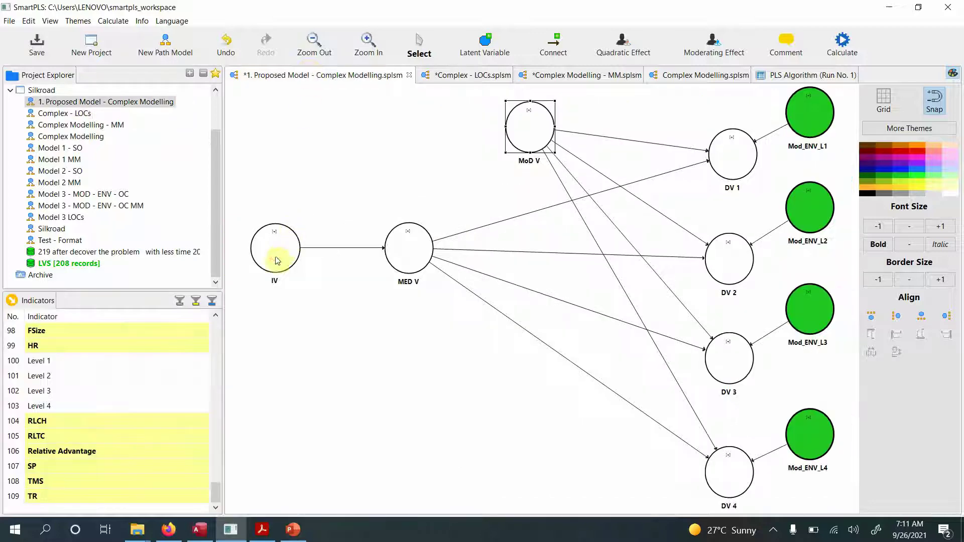
click(275, 251)
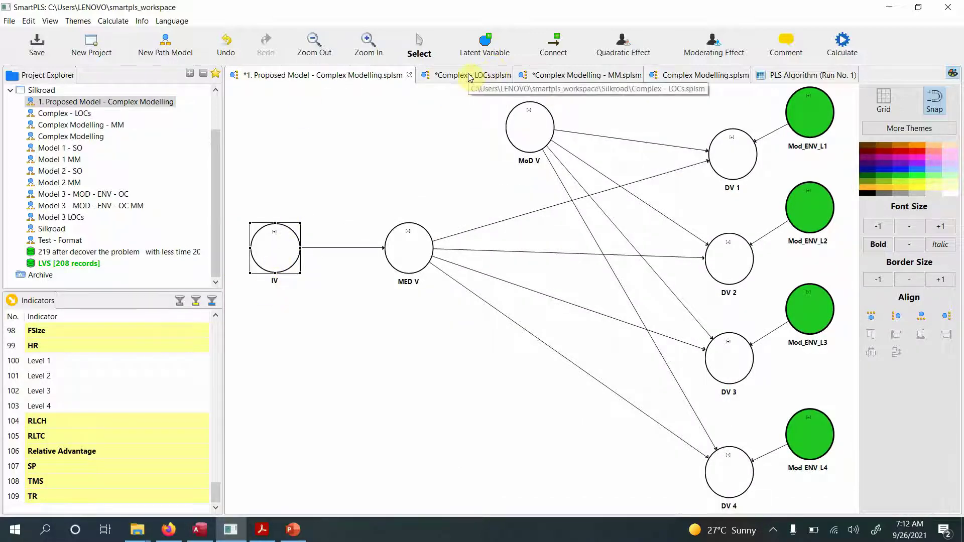
click(470, 77)
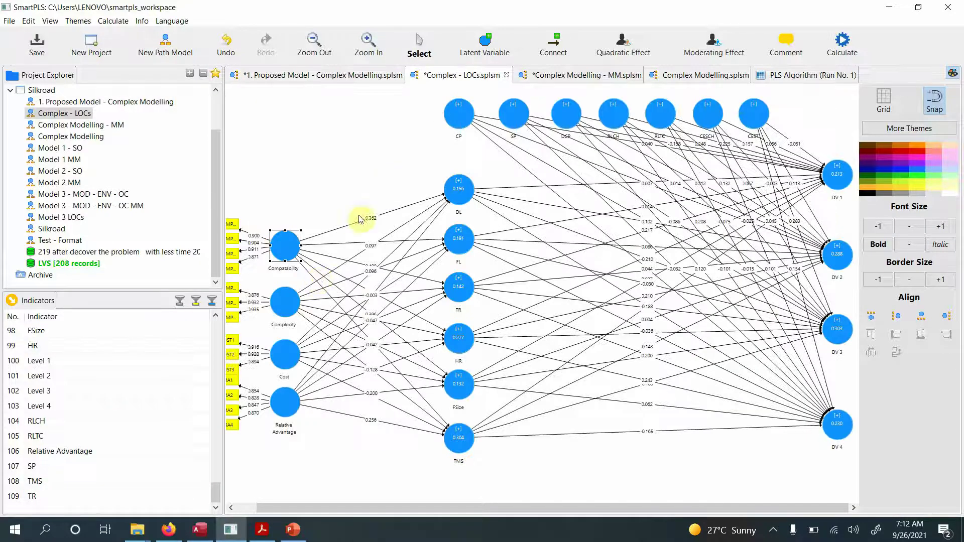
click(283, 252)
click(280, 306)
click(276, 358)
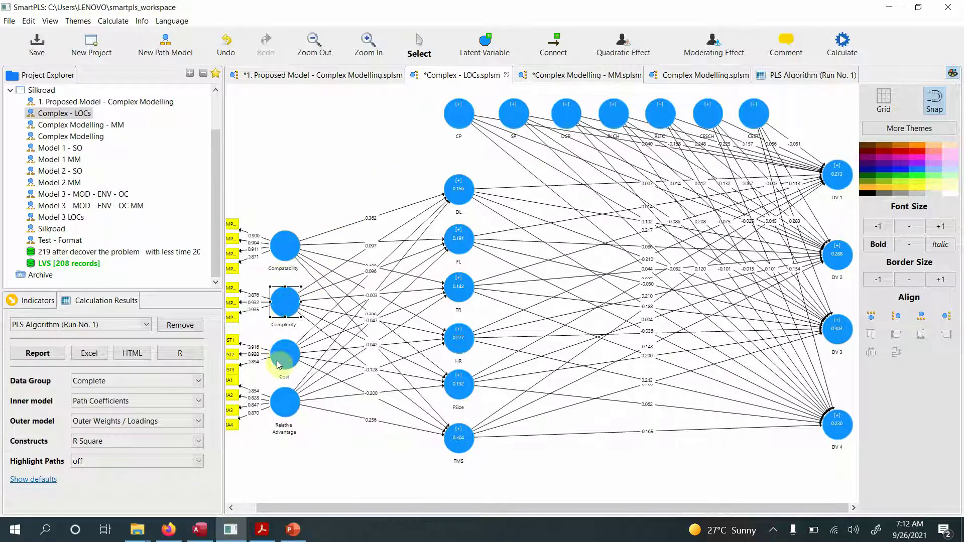
click(278, 413)
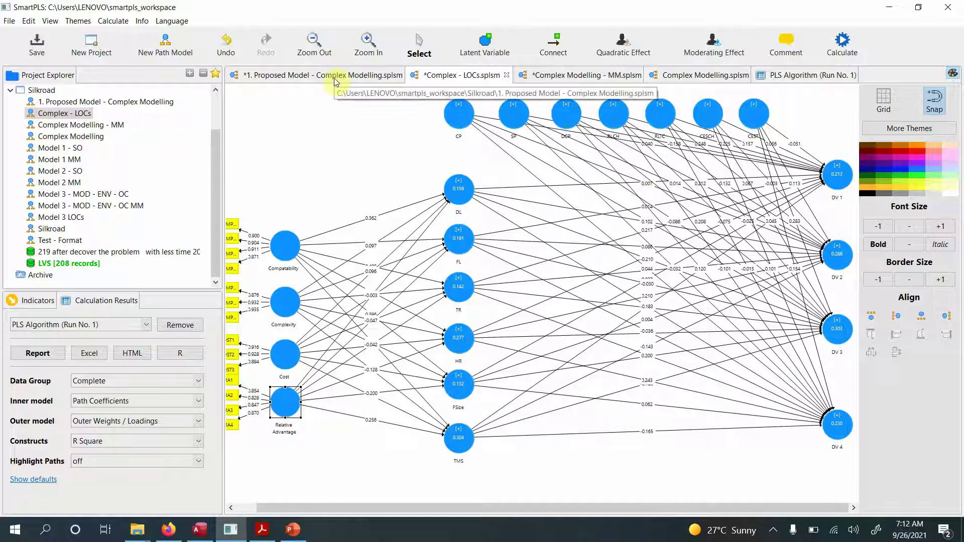
Step: Hide the indicators of Compatability, Complexity, Cost and Relative Advantage in the Complex - LOCs model
double_click(284, 255)
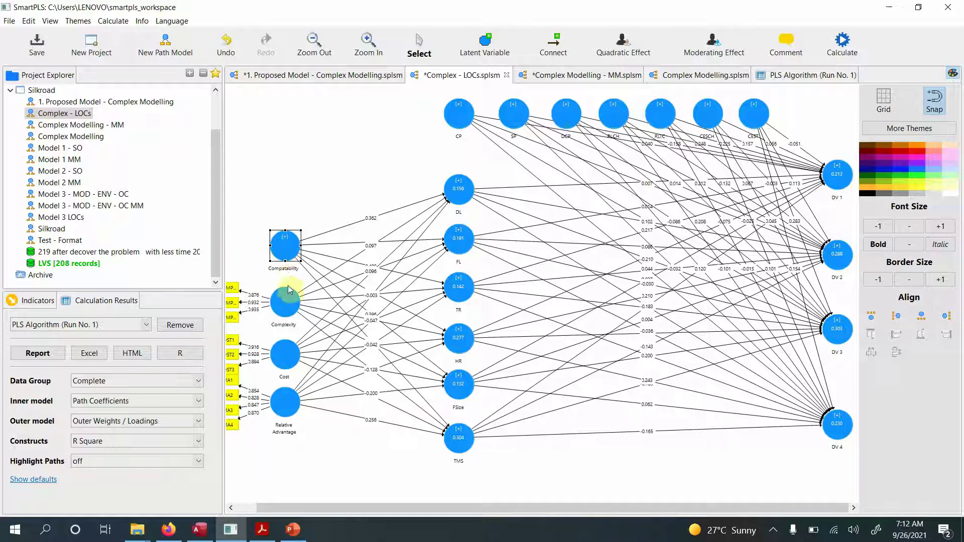
key(ctrl+a)
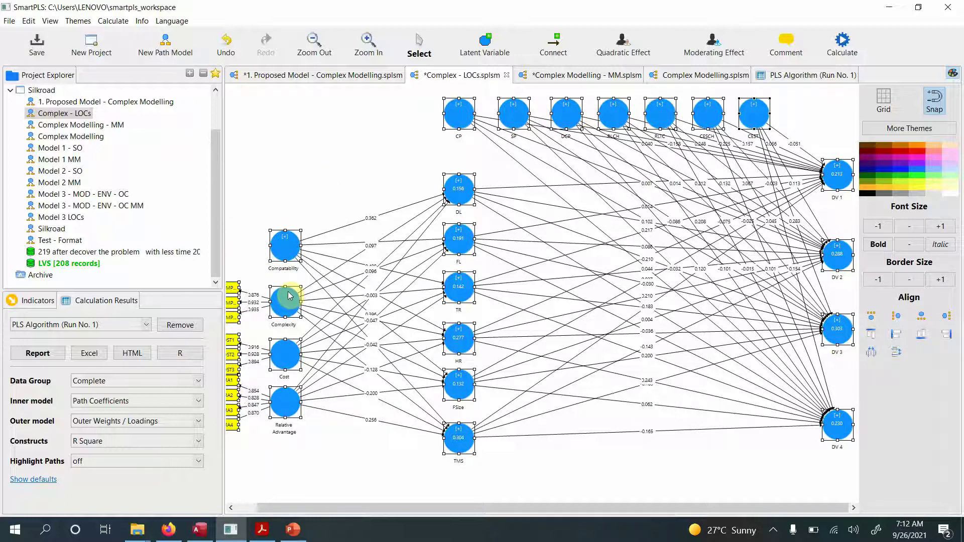
double_click(288, 295)
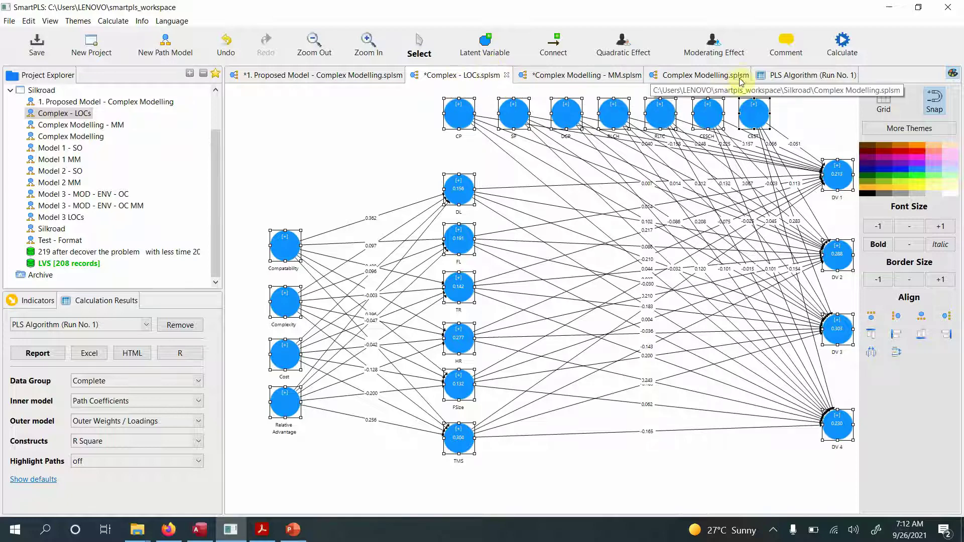
Step: Open the latent variable scores in the PLS Algorithm results and go through the construct columns from CESCH to Cost
click(802, 75)
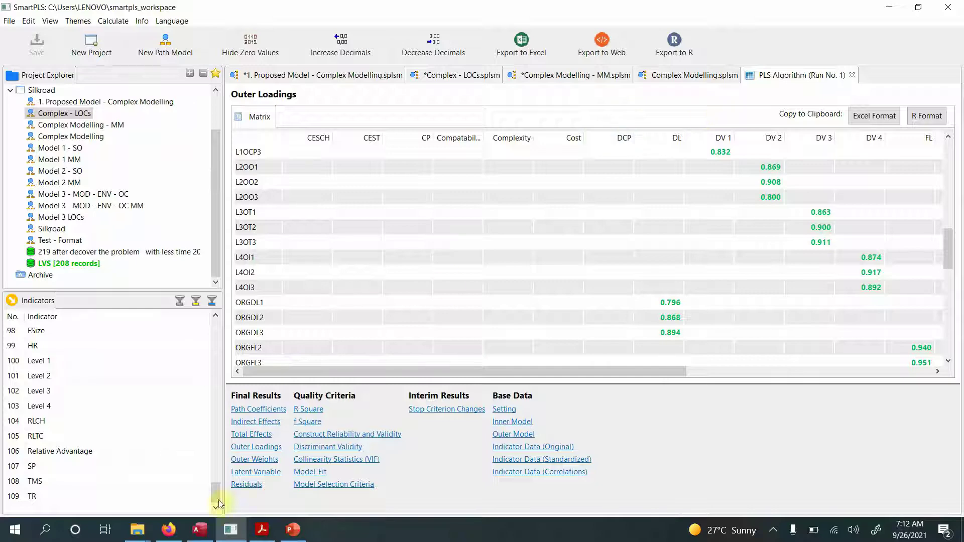
click(248, 474)
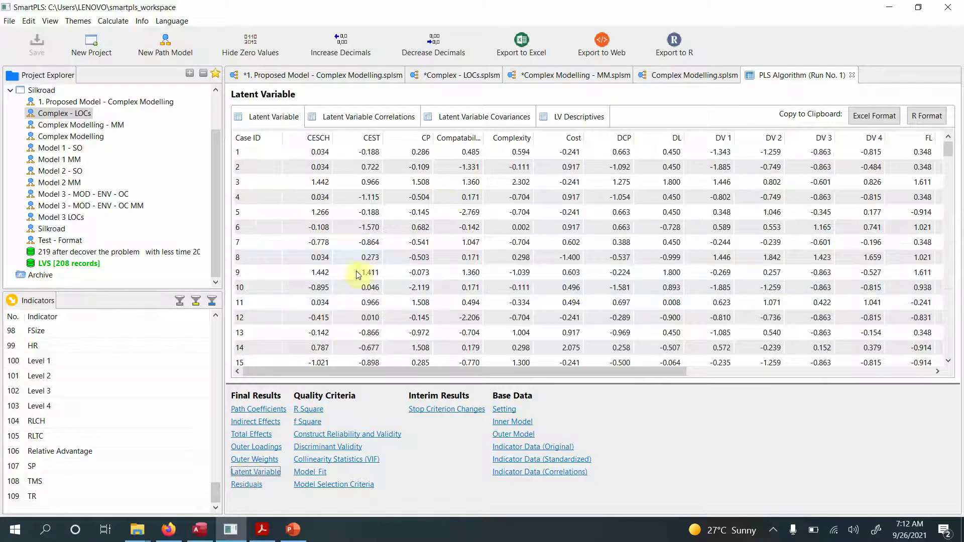
click(309, 133)
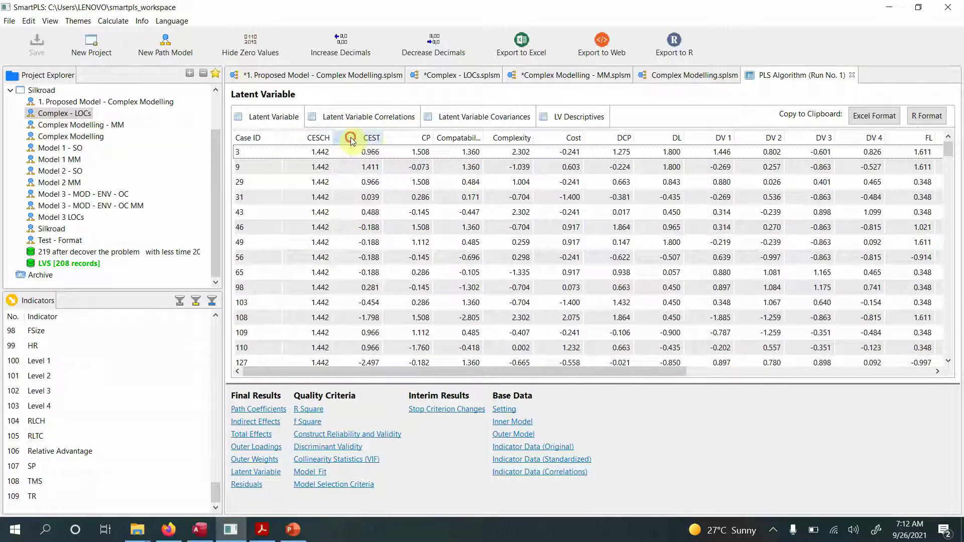
click(351, 138)
click(458, 138)
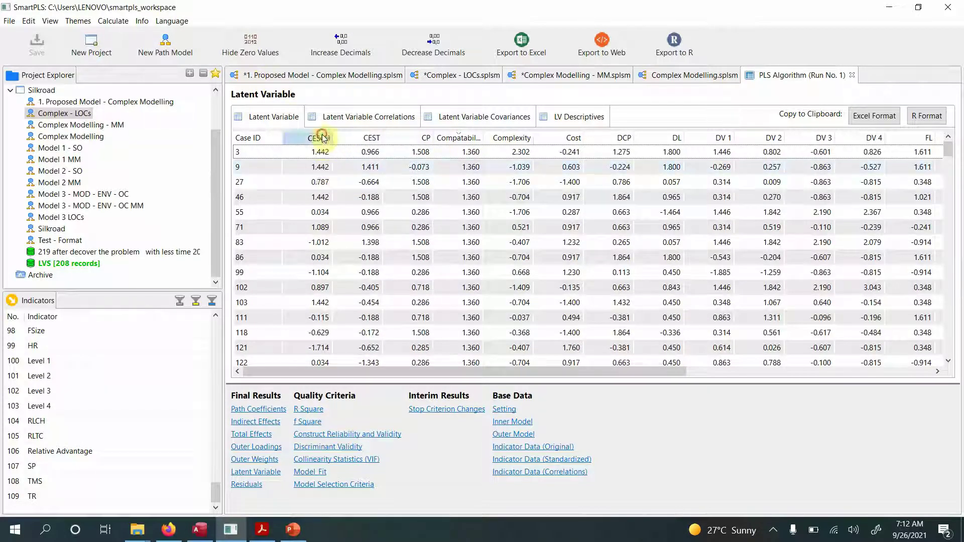
click(318, 135)
click(366, 136)
click(416, 137)
click(459, 137)
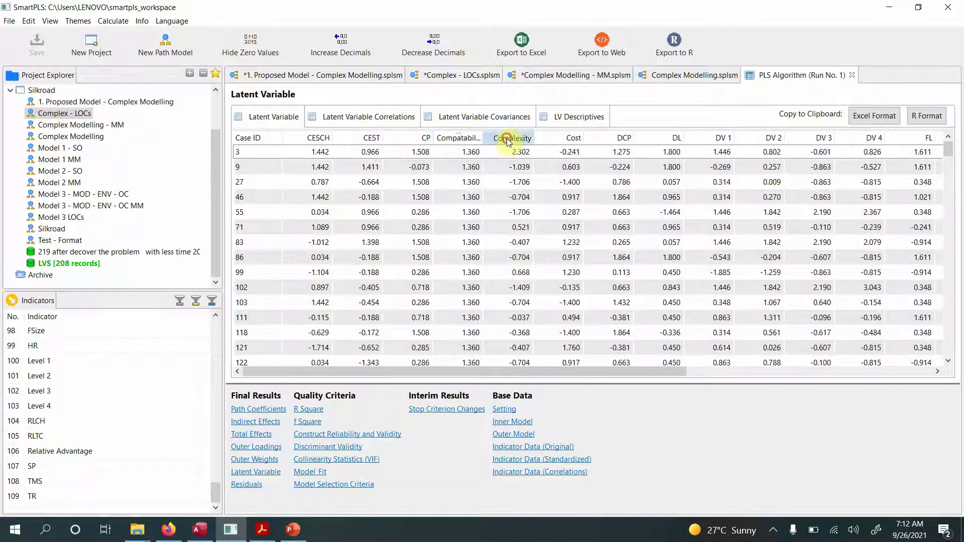
click(508, 137)
click(553, 136)
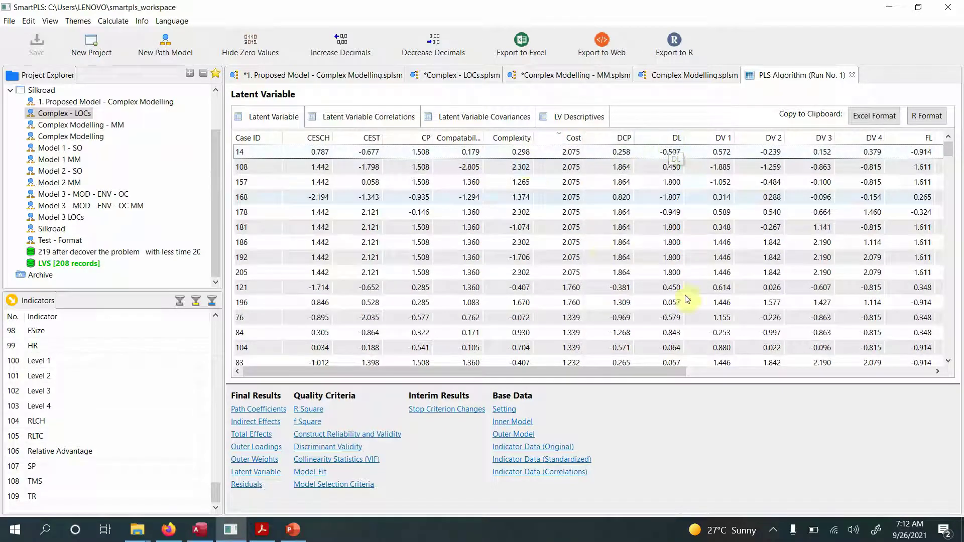
Step: Copy the latent variable scores of all constructs to the clipboard in Excel format
drag(549, 374, 884, 378)
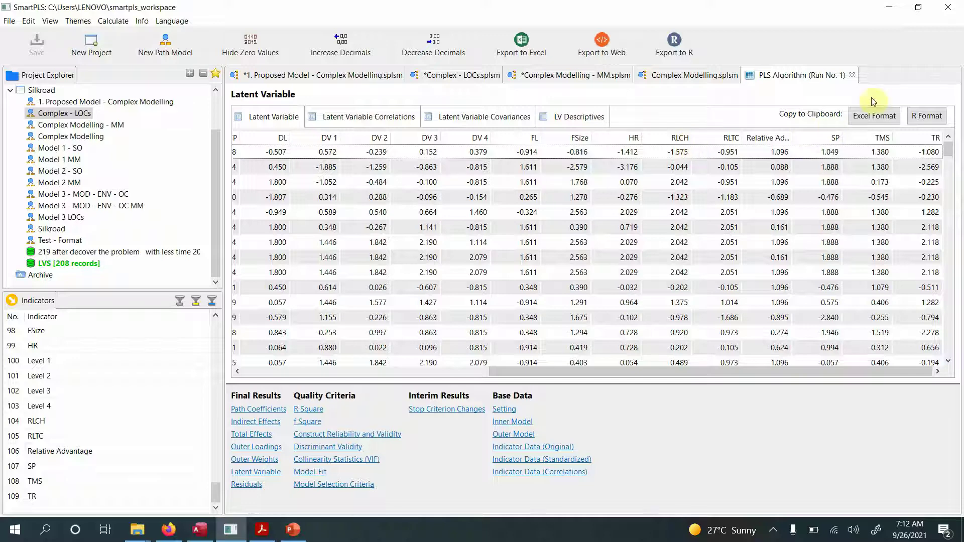
click(876, 115)
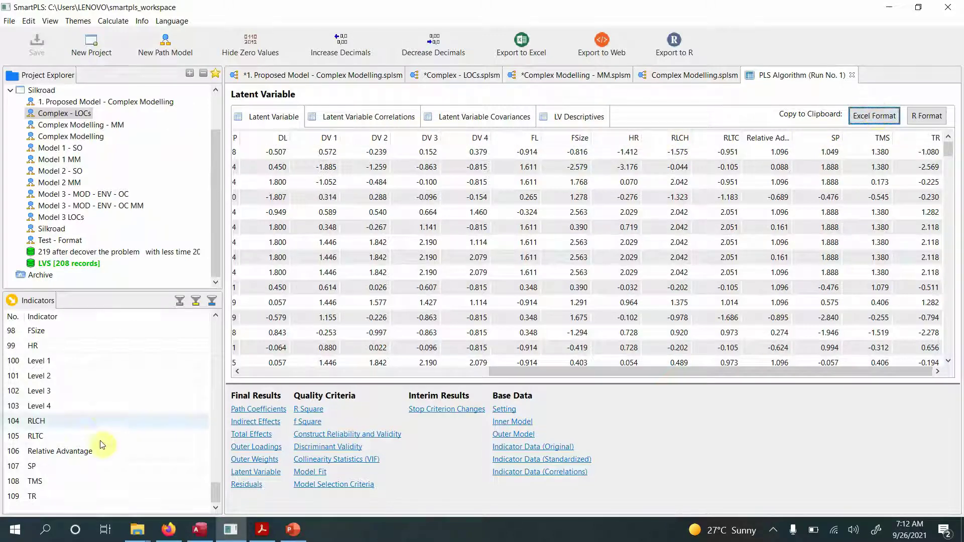
Step: Switch to File Explorer and open Original Data File 208 from the Silkroad folder in Excel
click(141, 531)
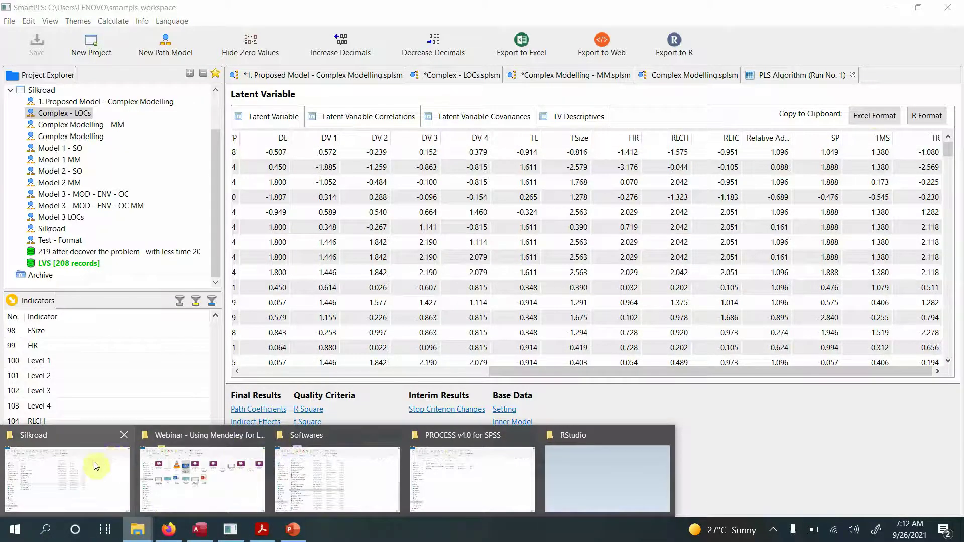
click(67, 475)
click(195, 194)
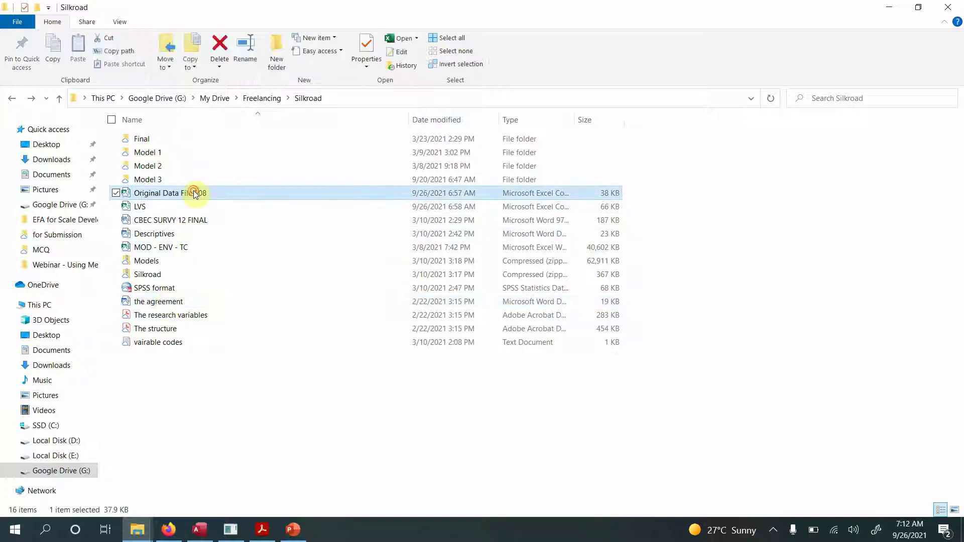
double_click(196, 195)
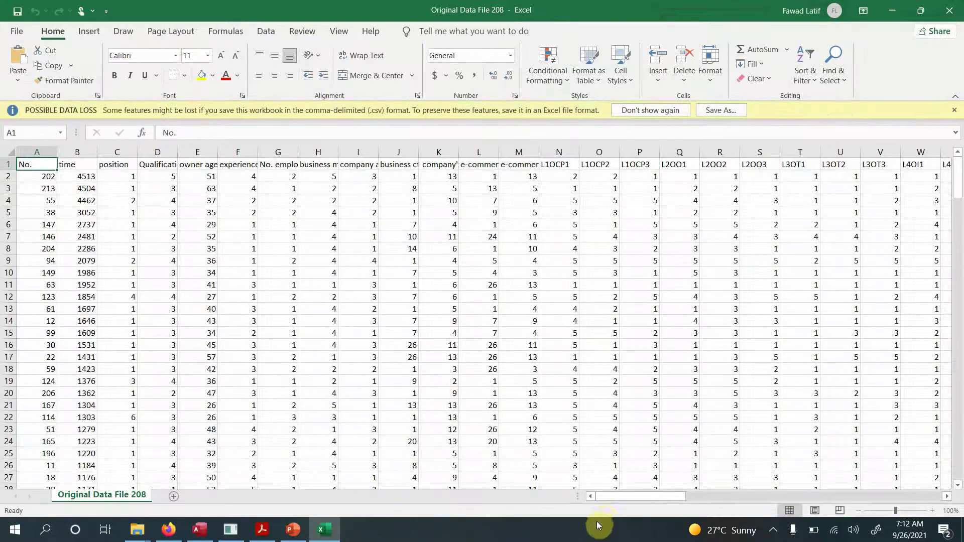
Step: Paste the copied latent variable scores after the last data column, starting at cell CK1
drag(612, 500, 949, 494)
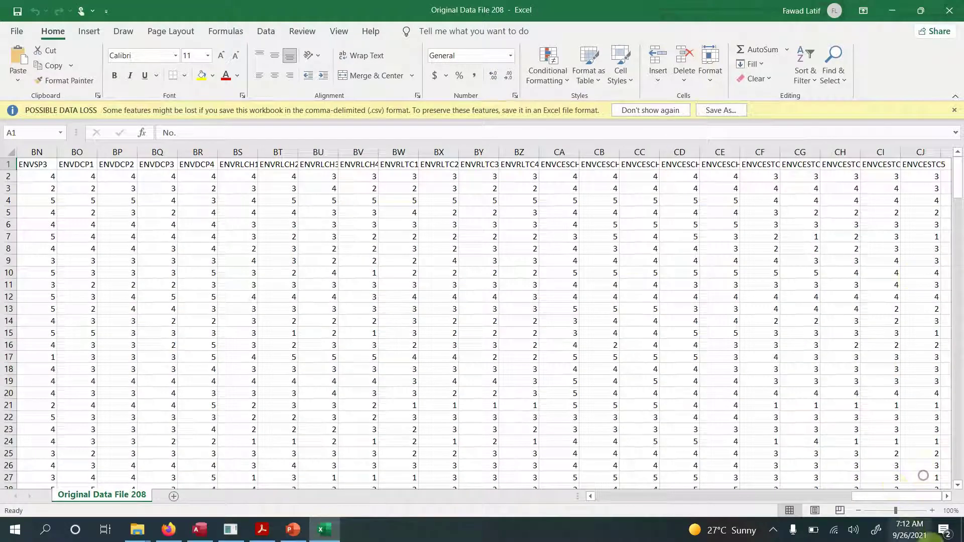
click(949, 496)
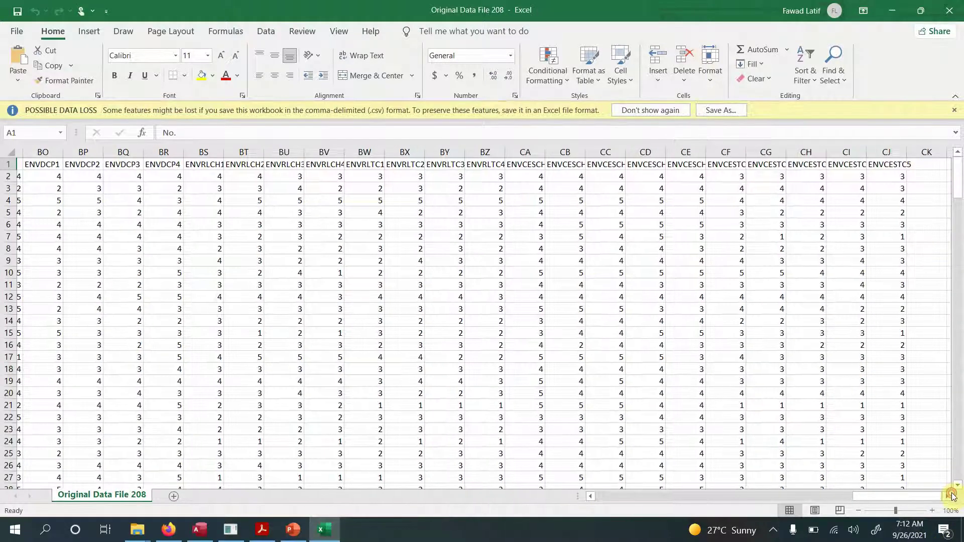
click(768, 165)
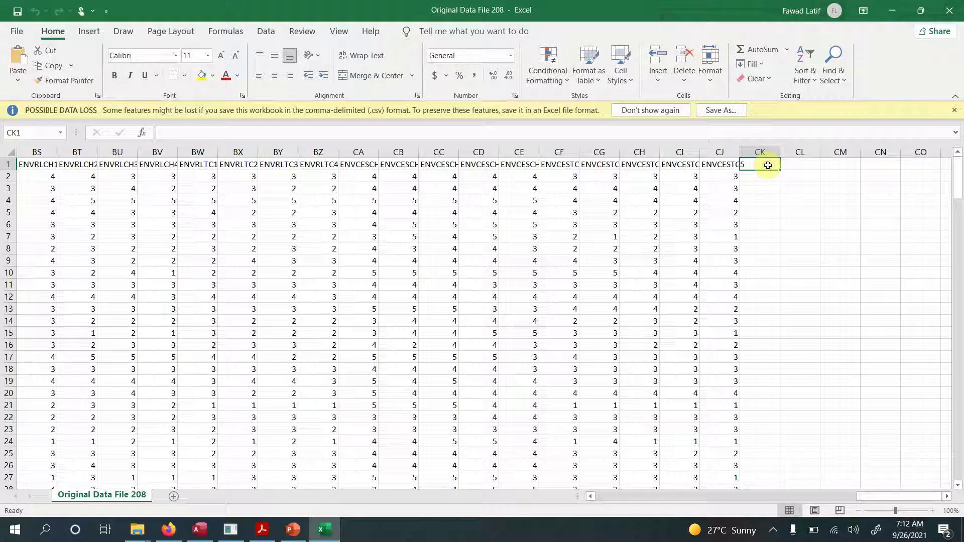
key(ctrl+v)
Step: Delete the pasted Case ID column and look through the score columns from CESCH to TR
click(772, 156)
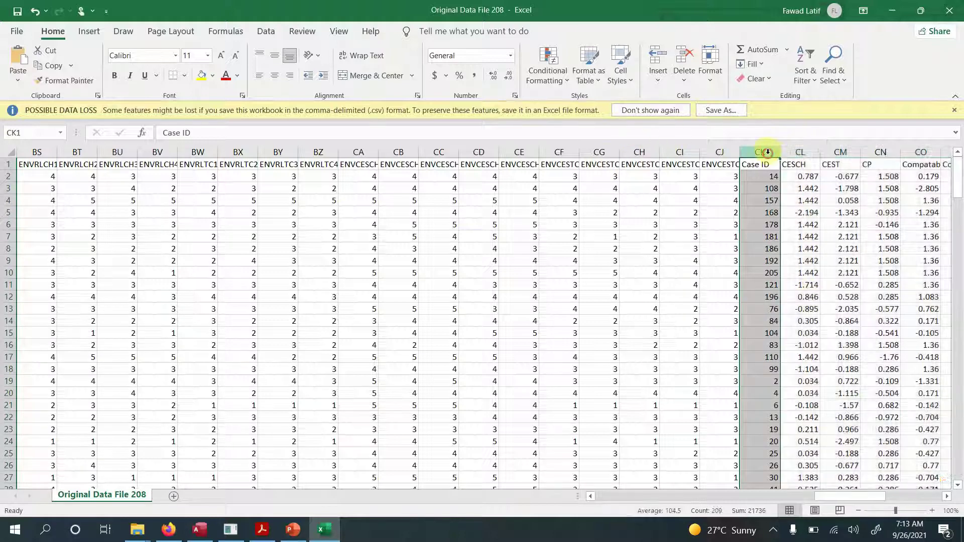
right_click(769, 157)
click(805, 281)
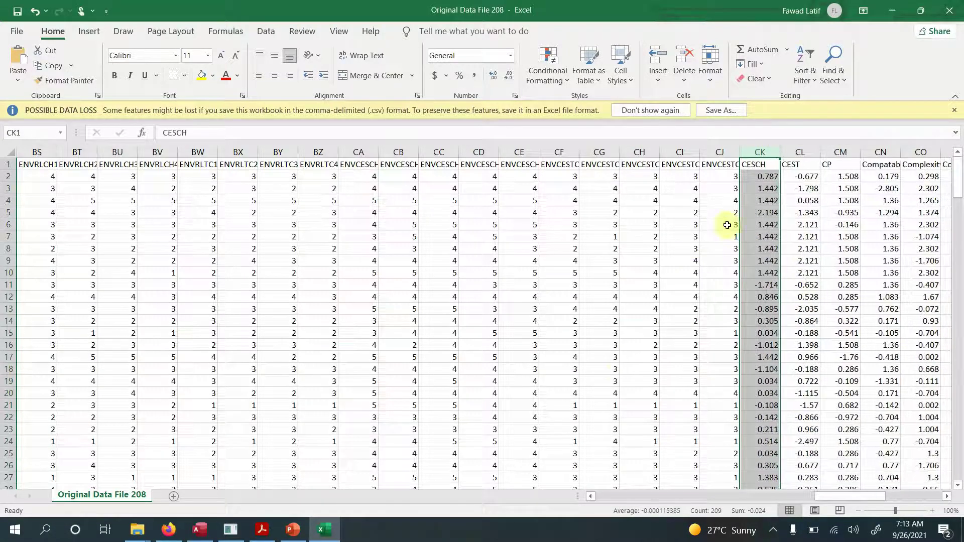
drag(851, 496, 906, 496)
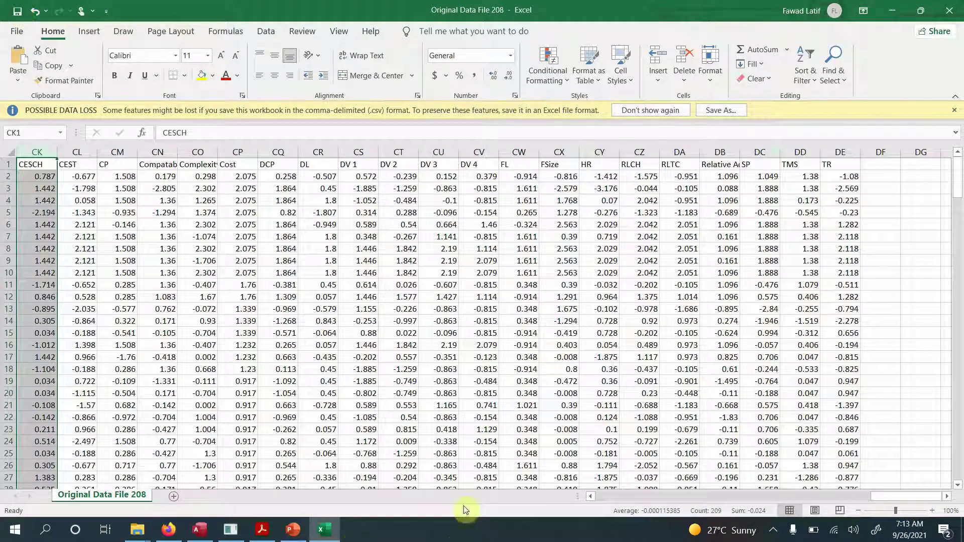
Step: Switch to SmartPLS and look up the data file import command for the Silkroad project
click(238, 532)
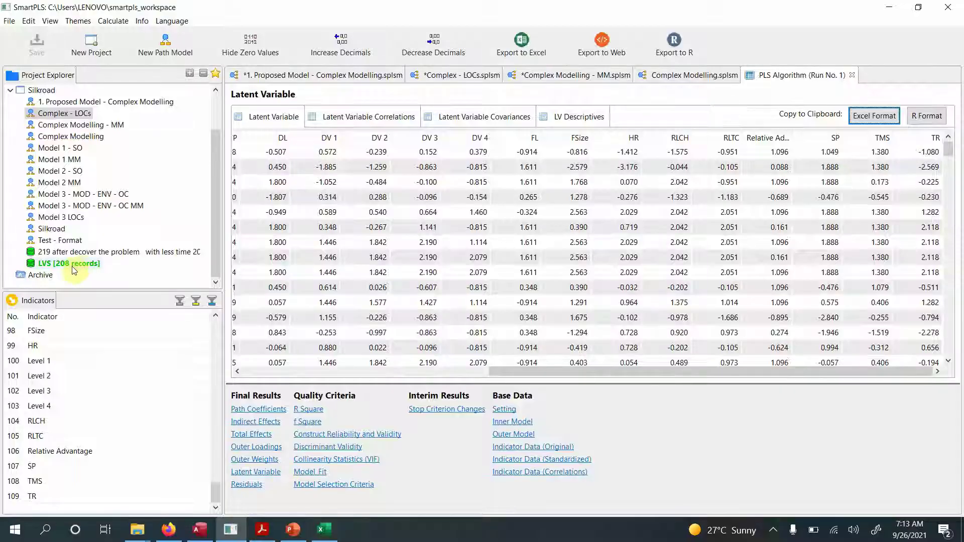
right_click(93, 263)
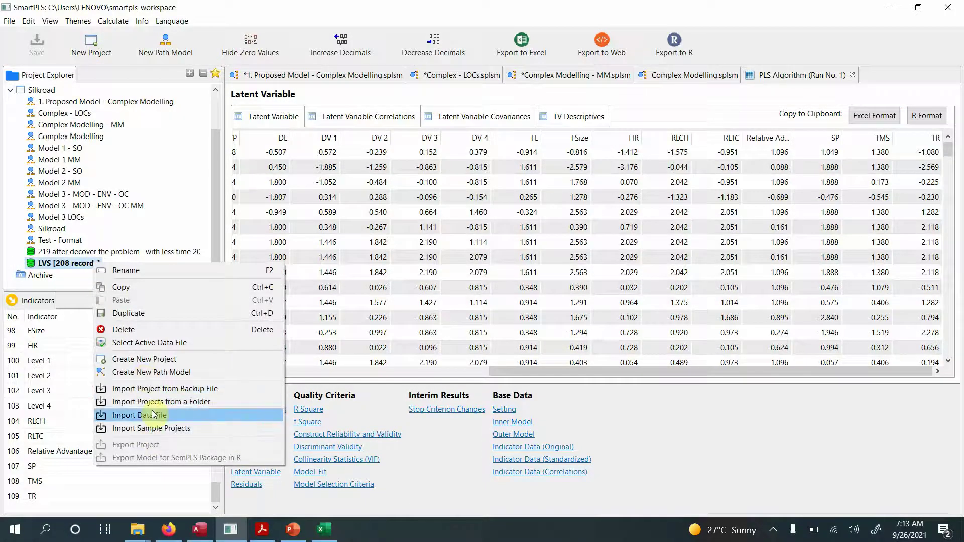
click(69, 266)
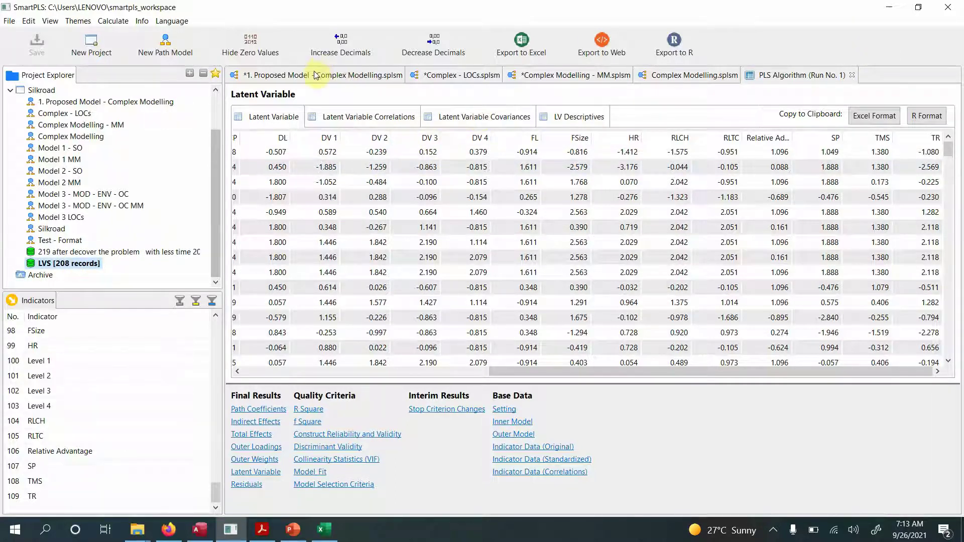
Step: Compare the Complex - LOCs model with MED V - RF, IV, MOD V and DV 1 to DV 4 in Complex Modelling - MM
click(446, 76)
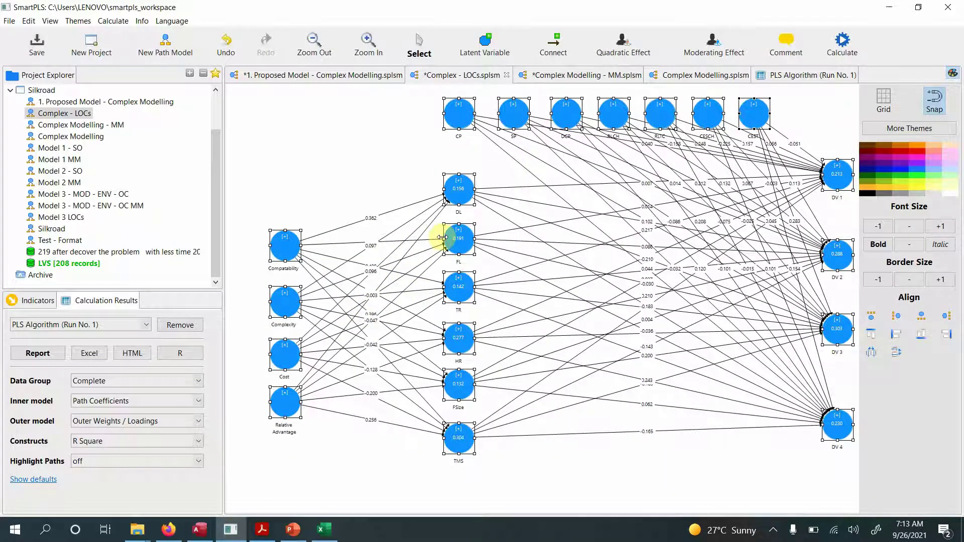
click(569, 76)
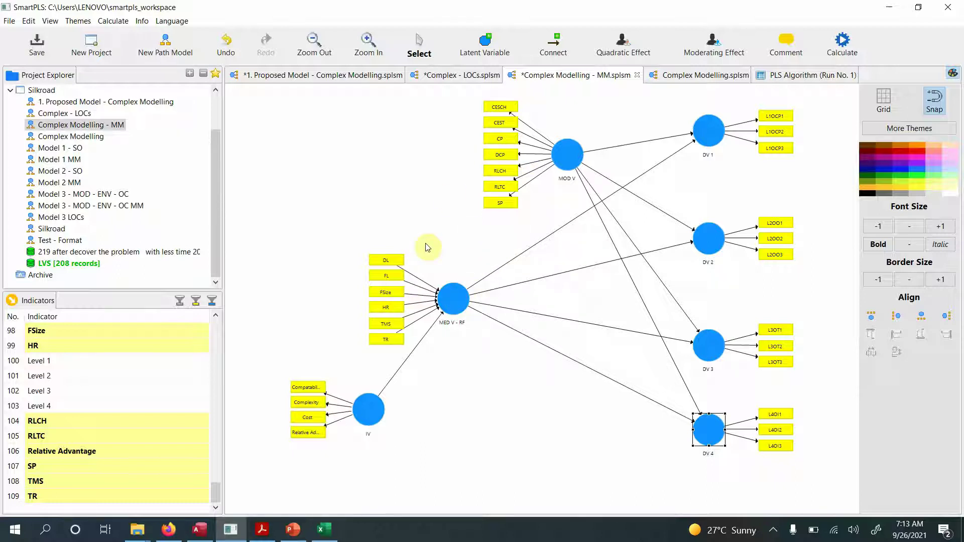
drag(342, 227, 490, 358)
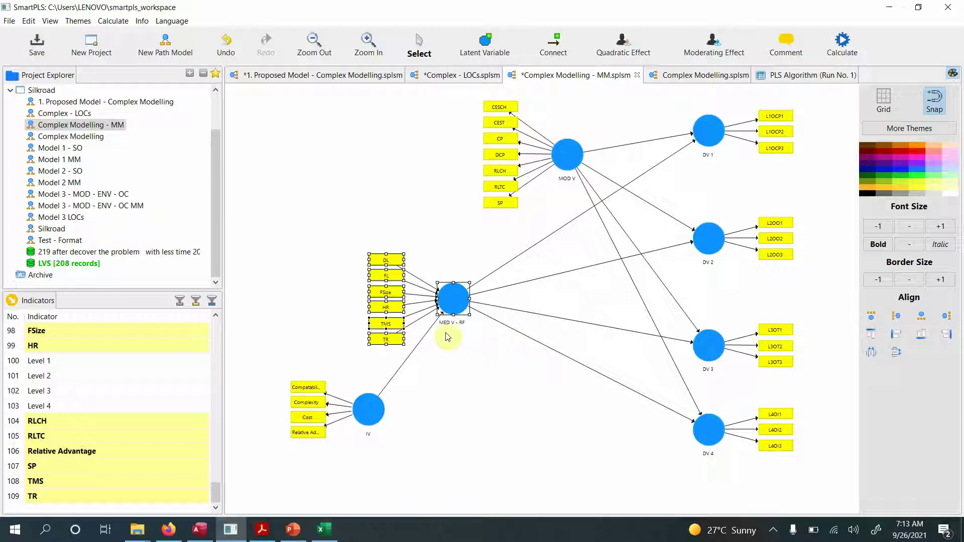
click(400, 408)
drag(276, 370, 428, 459)
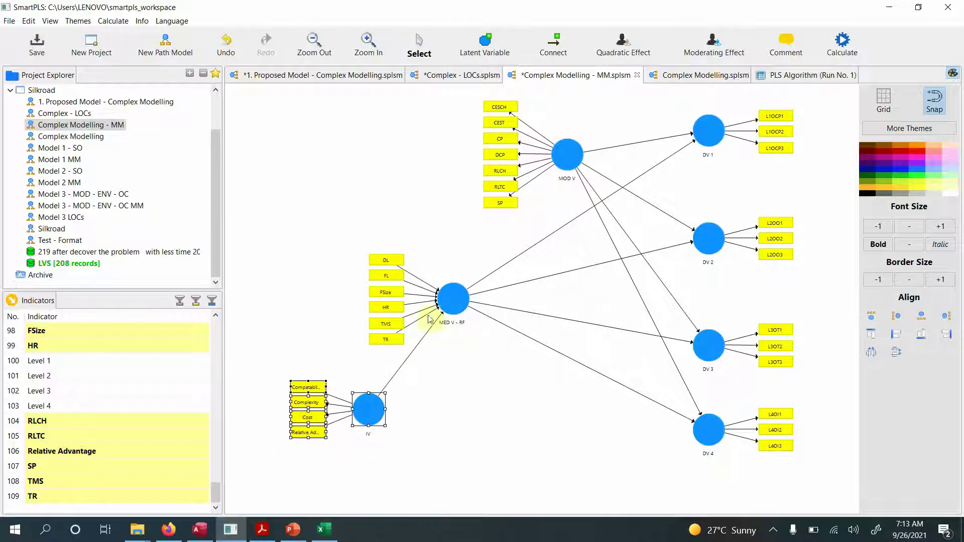
drag(465, 100, 598, 216)
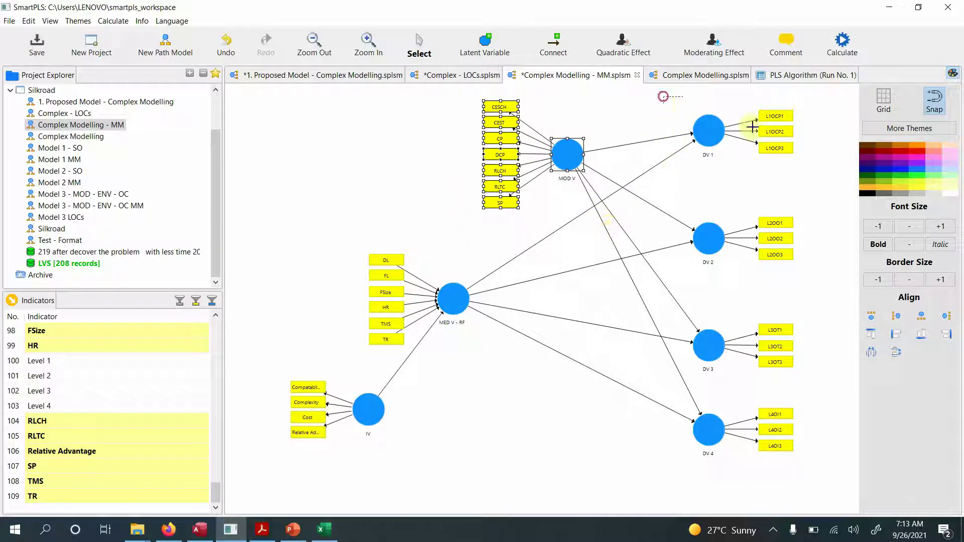
drag(752, 127, 827, 487)
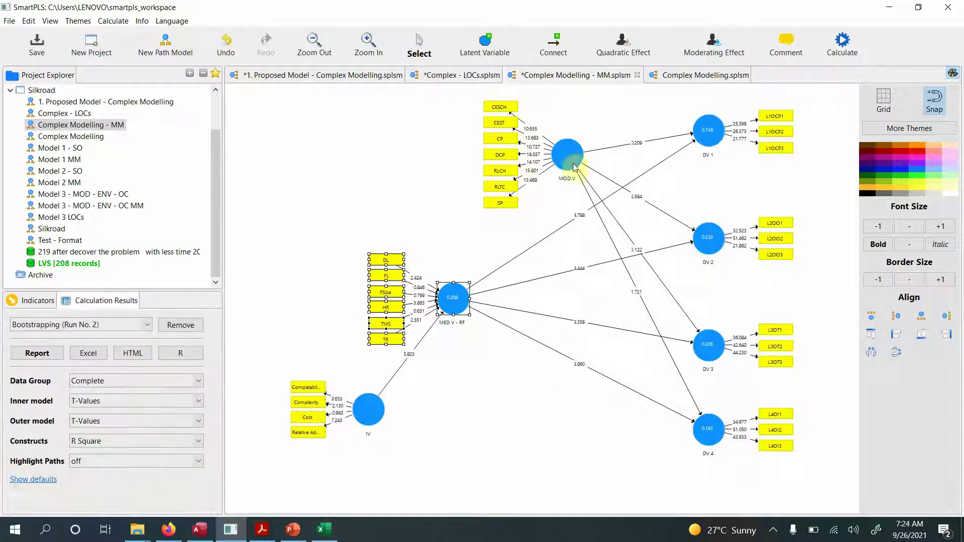
Step: Examine the LVS indicator list while comparing the components in Complex - LOCs with IV in Complex Modelling - MM
click(449, 76)
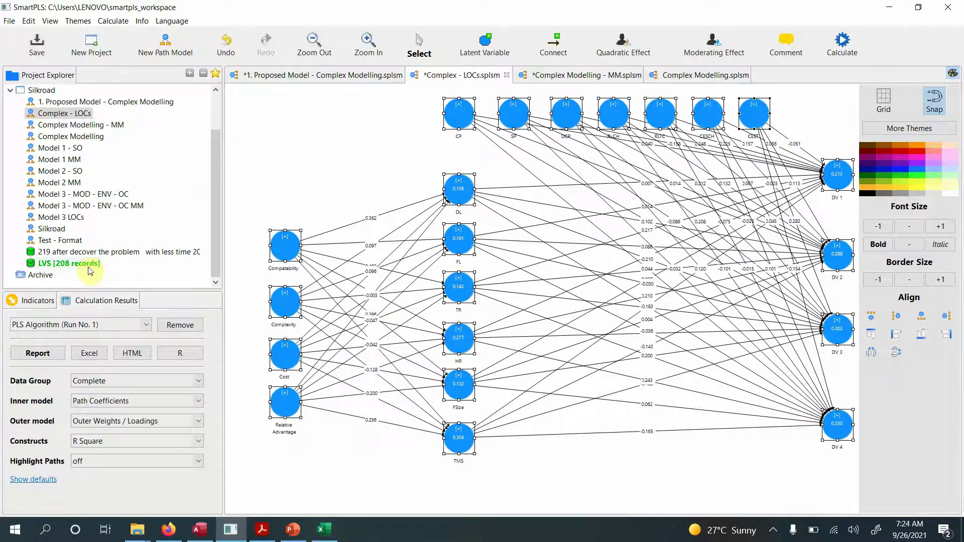
click(87, 264)
click(586, 76)
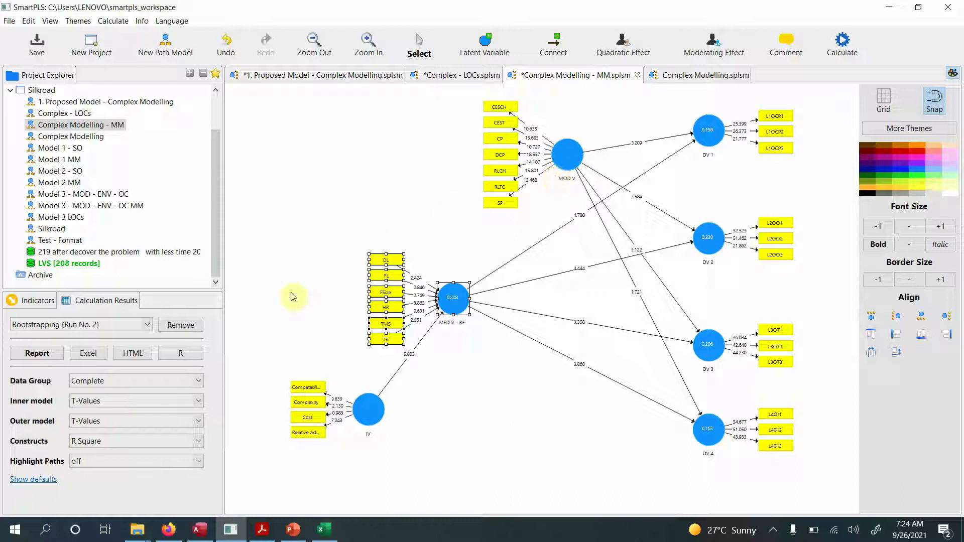
click(35, 302)
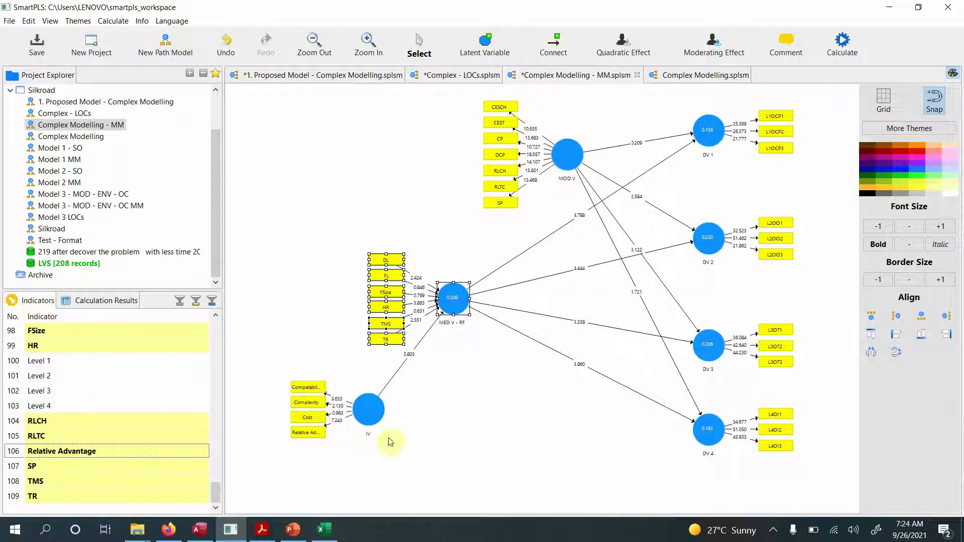
click(372, 416)
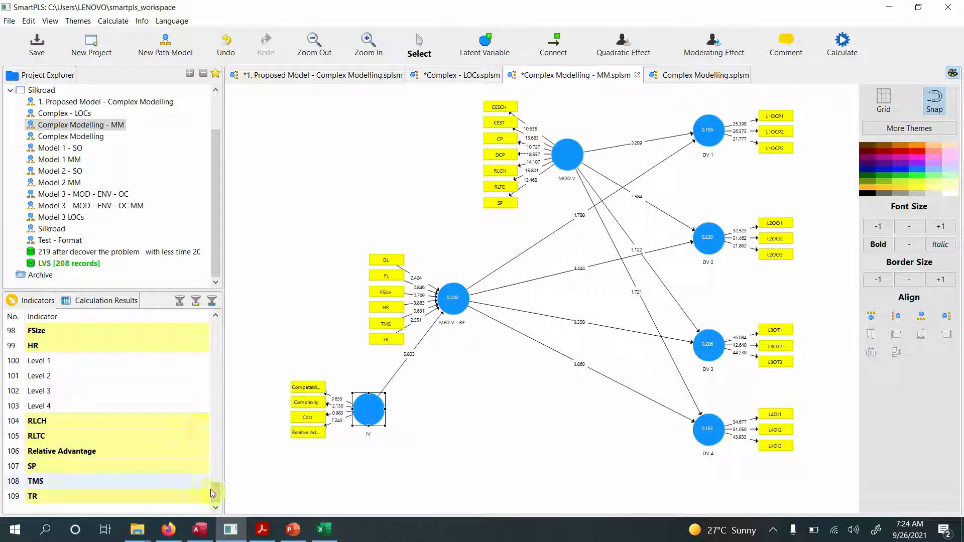
mouse_move(210, 489)
mouse_down()
mouse_move(239, 354)
mouse_move(219, 485)
mouse_up()
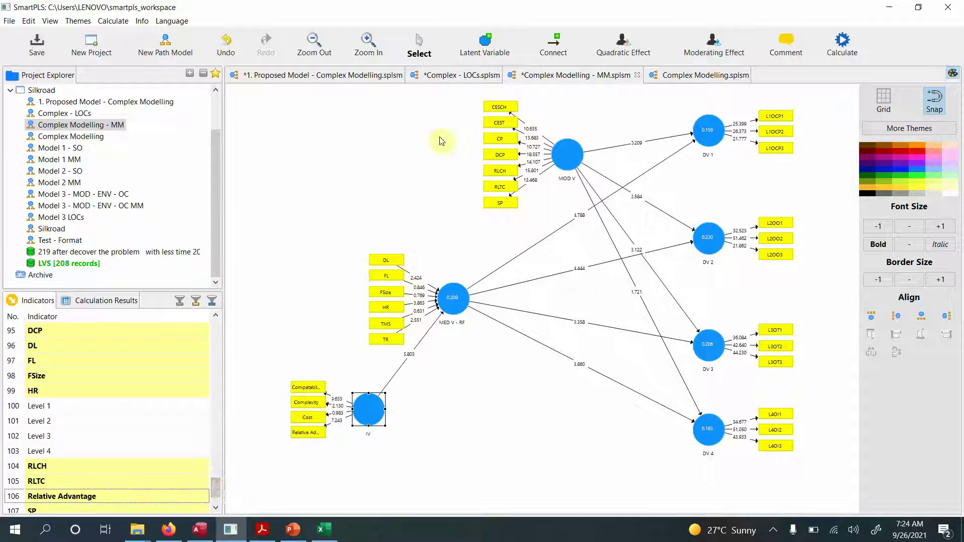
click(441, 75)
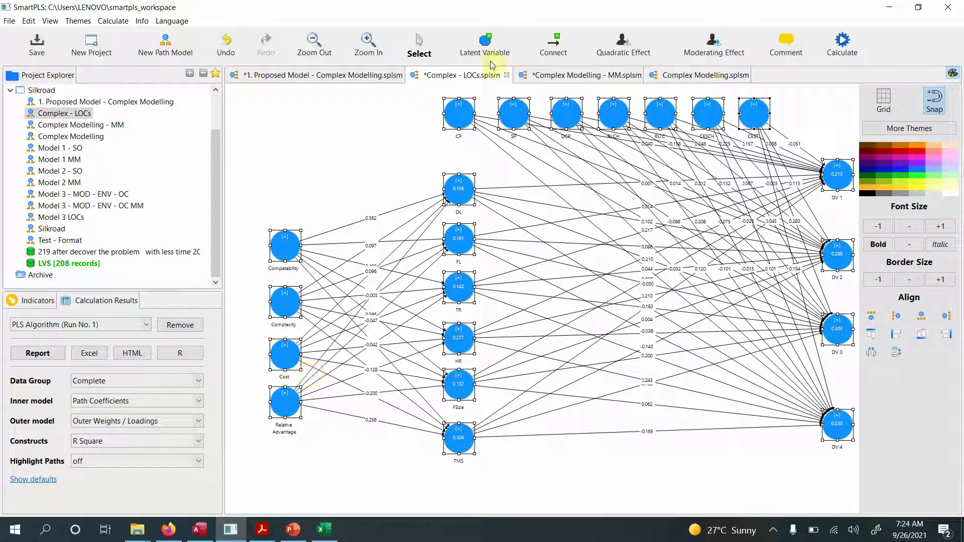
click(547, 76)
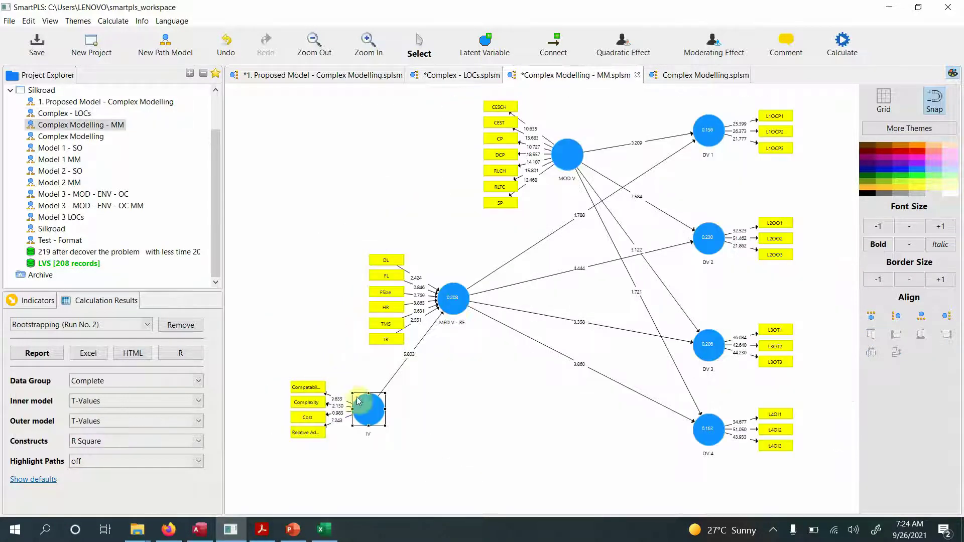
Step: Create a latent variable from the Compatability, Complexity, Cost and Relative Advantage indicators in Complex Modelling - MM and place it in the free space beside IV
click(23, 304)
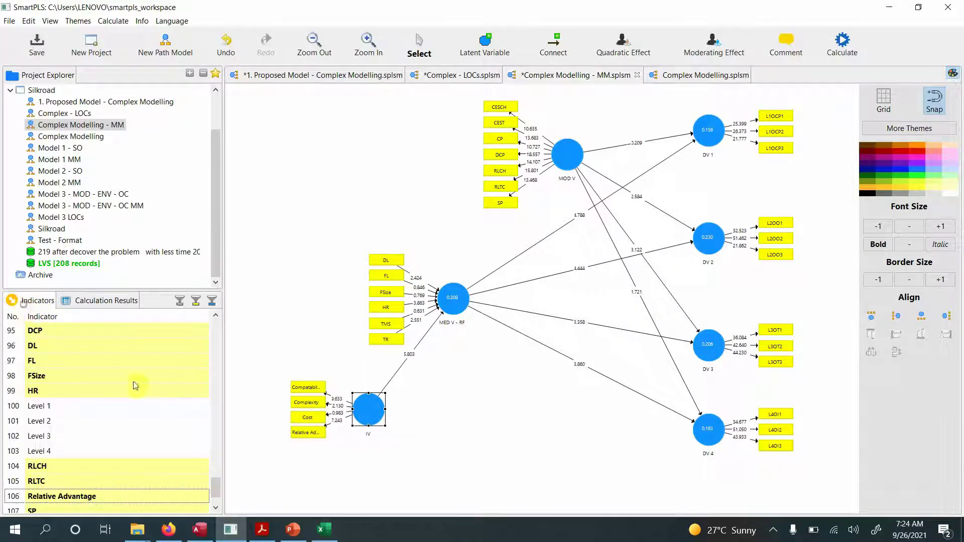
drag(217, 491, 216, 503)
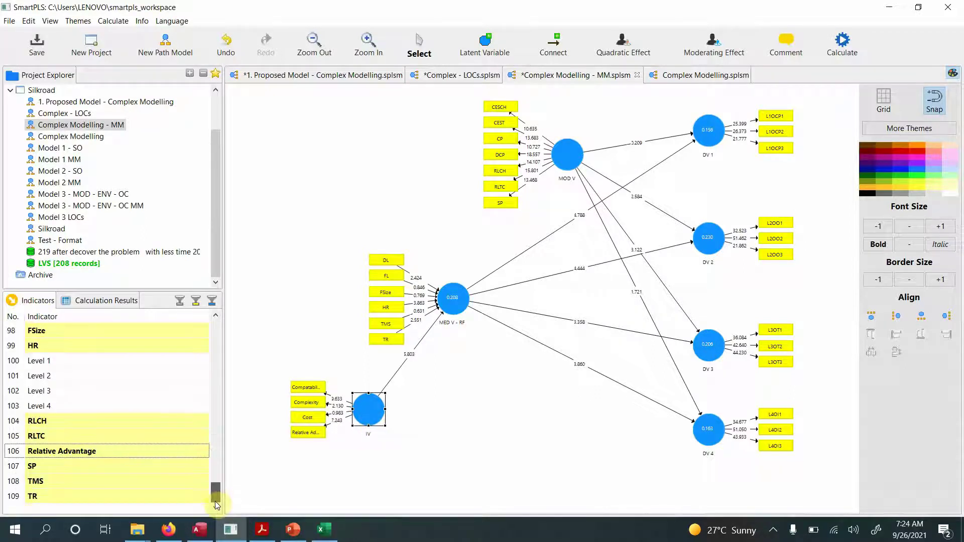
click(89, 451)
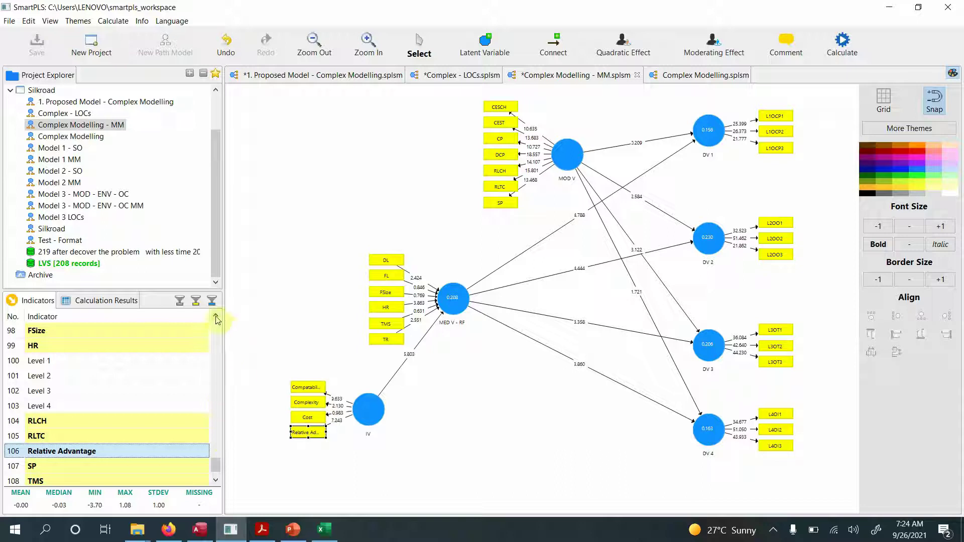
scroll(217, 319, up, 3)
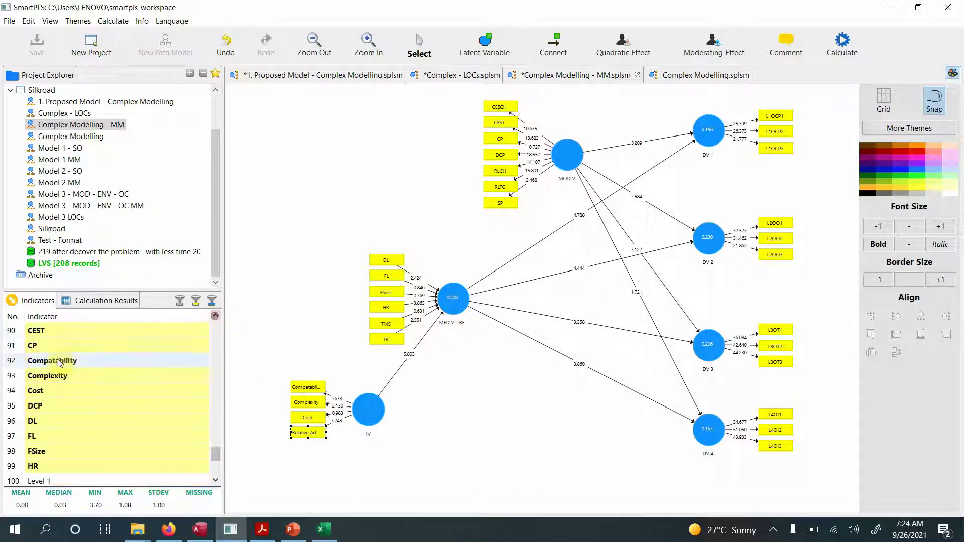
drag(57, 363, 50, 390)
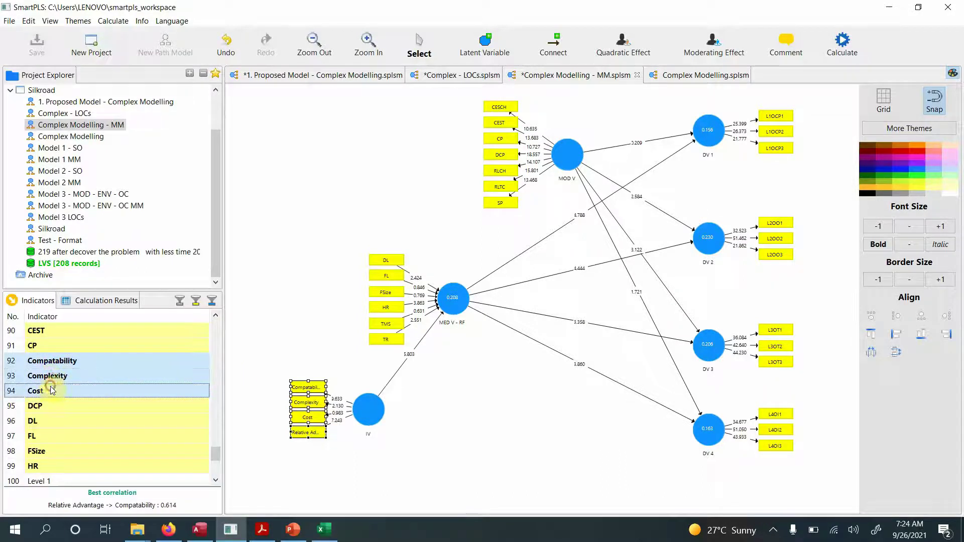
drag(117, 376, 488, 423)
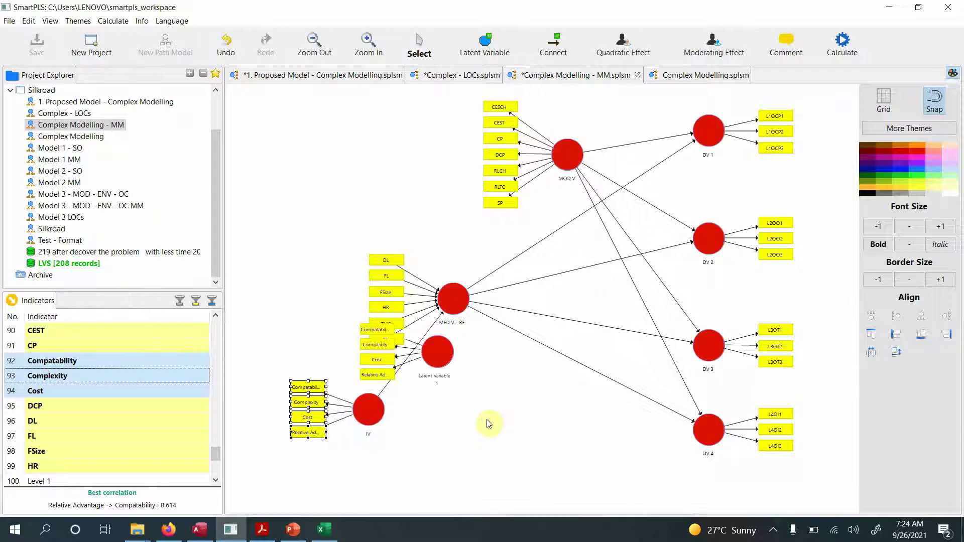
click(448, 357)
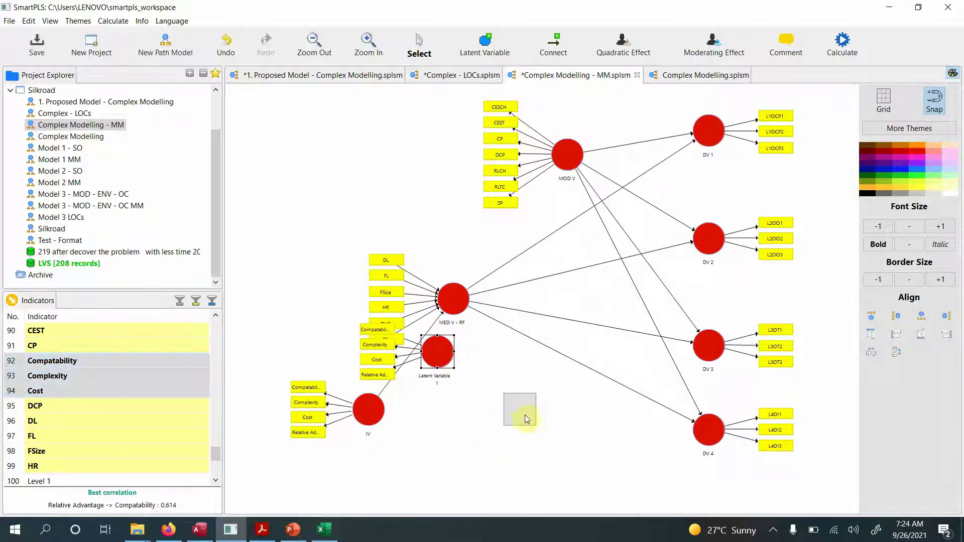
drag(516, 434, 516, 435)
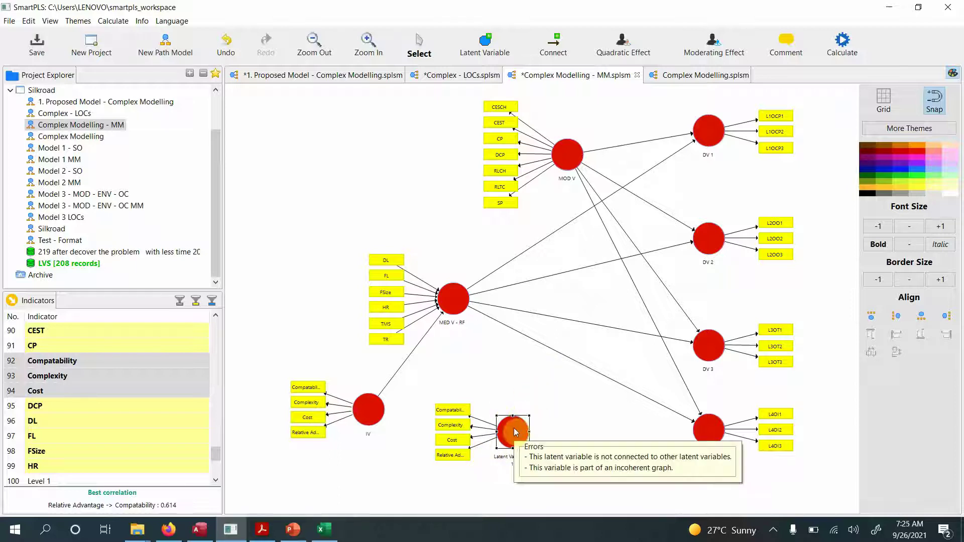
Step: Delete the existing IV construct and move the new four-indicator latent variable into its place
click(364, 416)
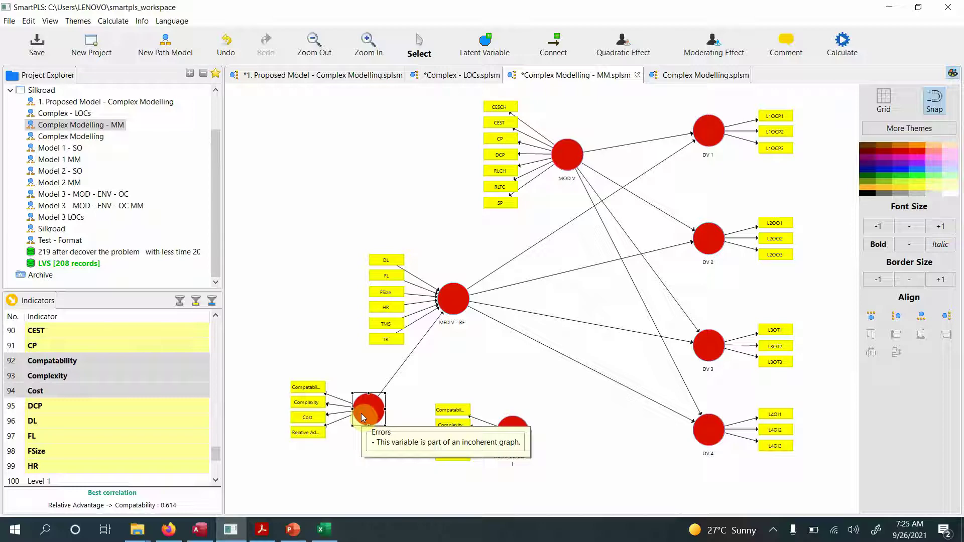
key(Delete)
drag(512, 432, 366, 421)
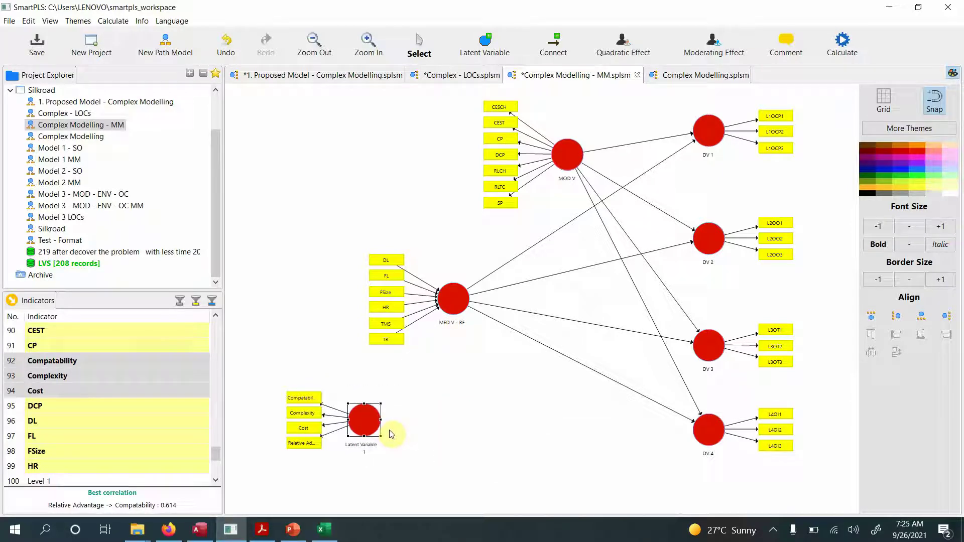
Step: Rename the new four-indicator latent variable as IV in both the model and the reports
right_click(371, 424)
click(426, 102)
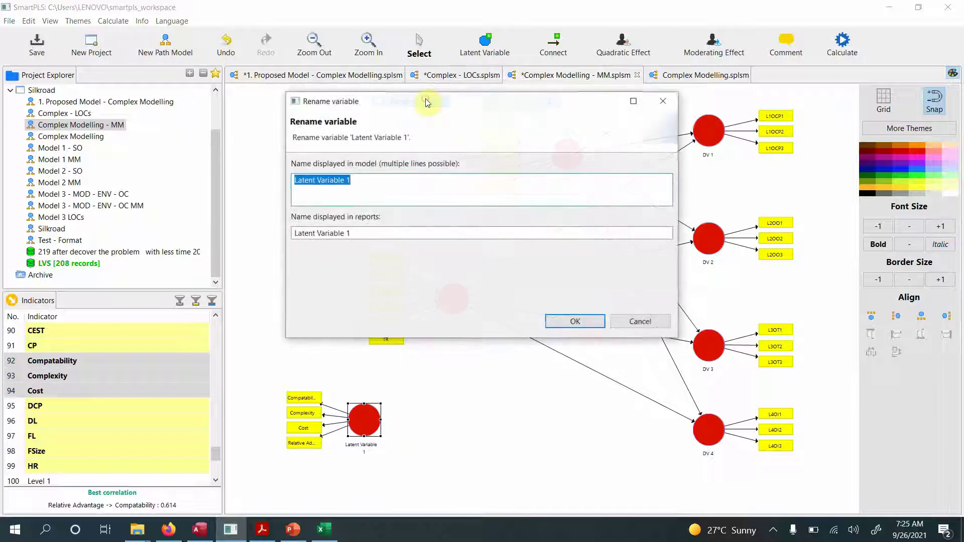
text(IV)
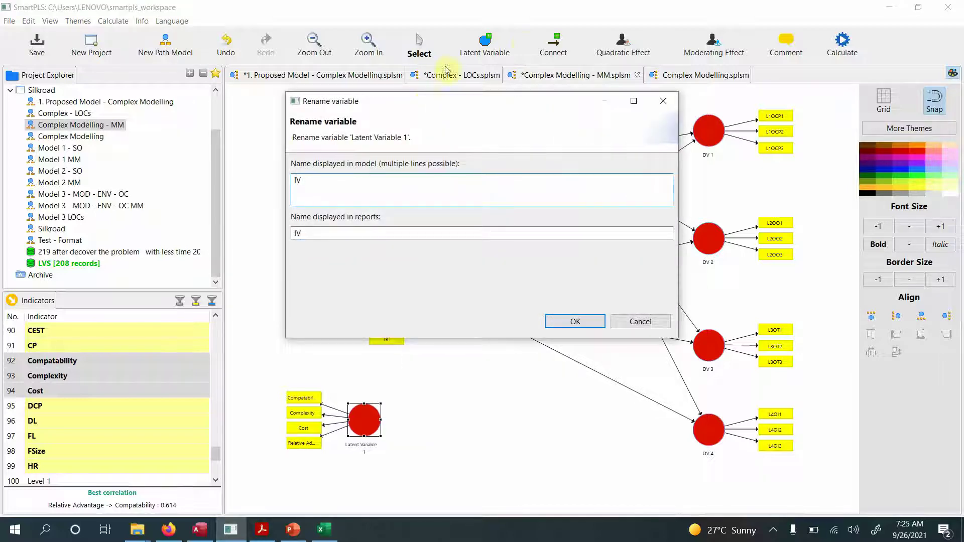
click(575, 321)
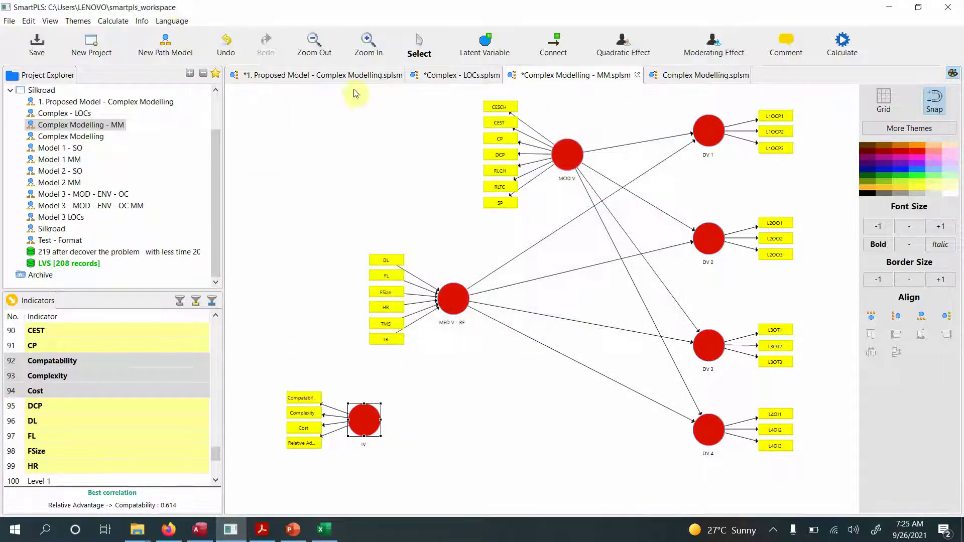
Step: Connect the IV construct to MED V - RF with a structural path
click(552, 49)
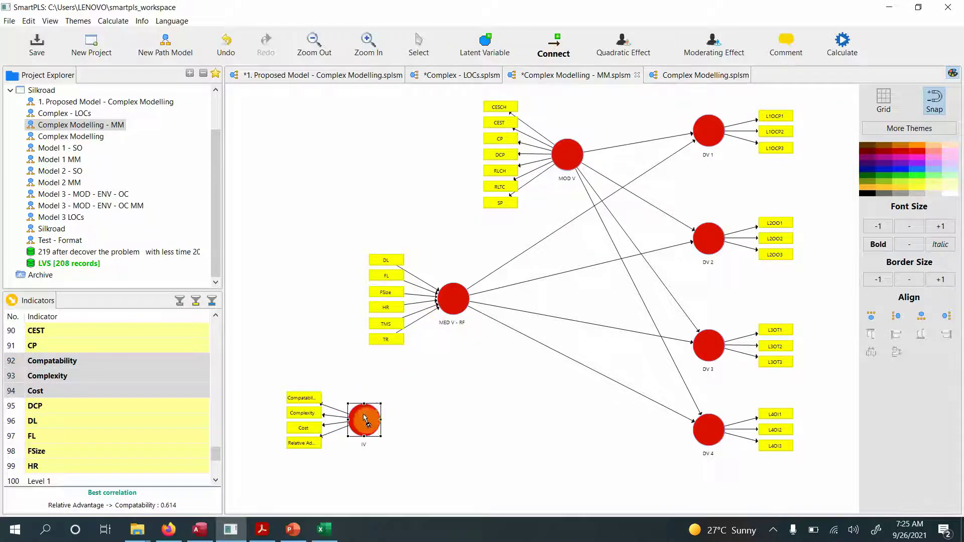
drag(364, 420, 462, 307)
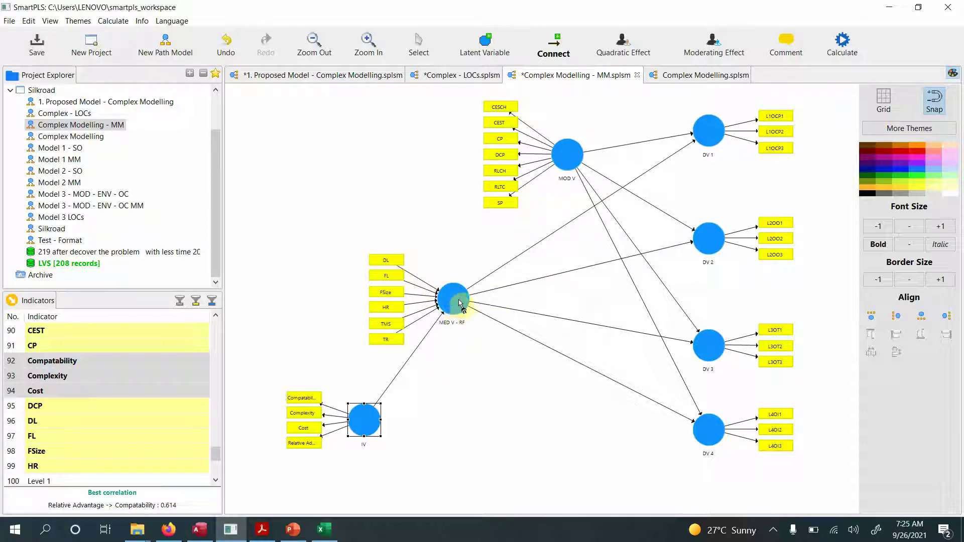
click(420, 44)
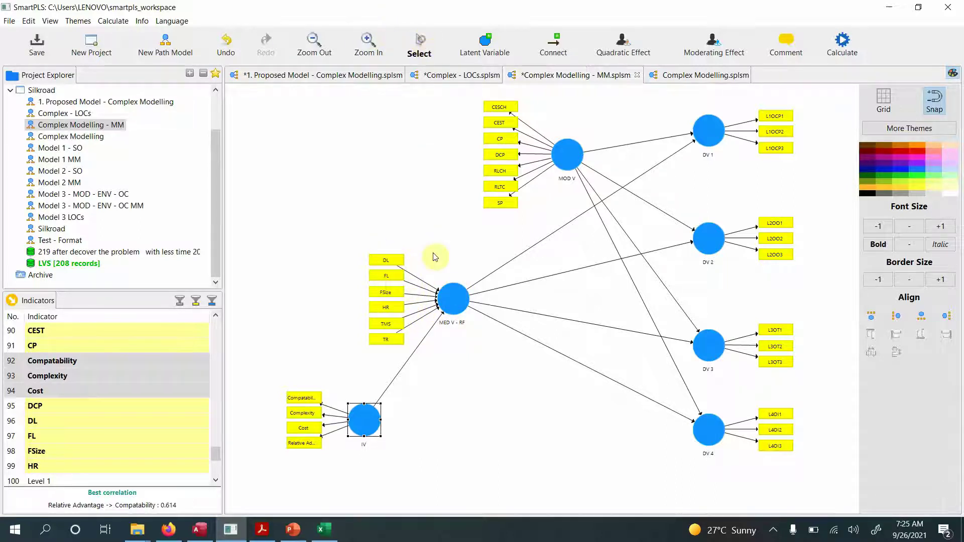
Step: Check the formative/reflective option of MED V - RF and review the indicator blocks of MOD V, MED V - RF, IV and DV 1 to DV 4
right_click(453, 304)
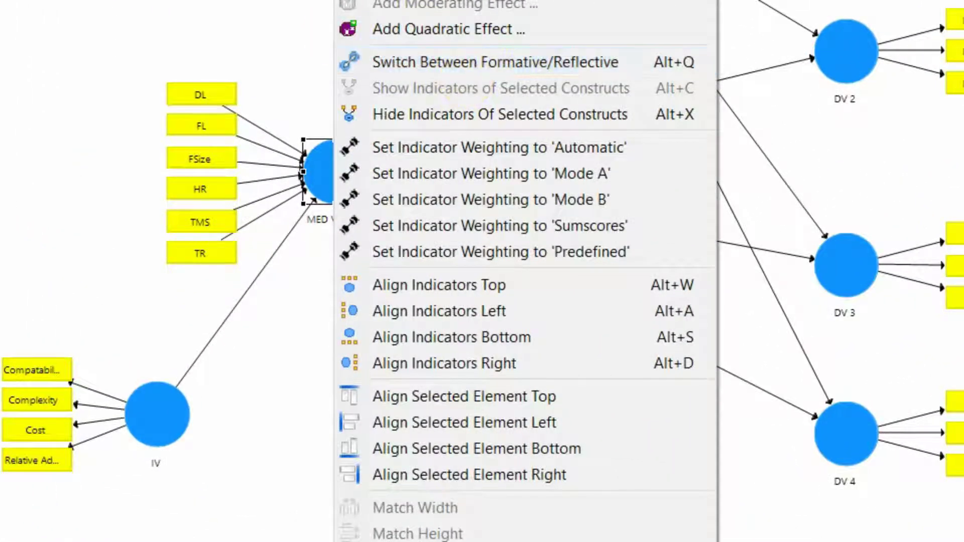
click(462, 71)
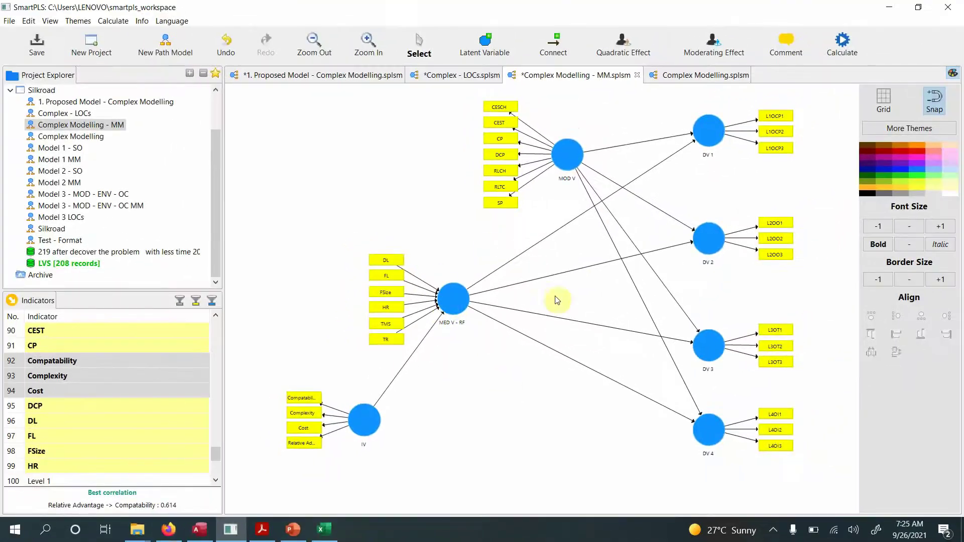
drag(468, 98, 540, 226)
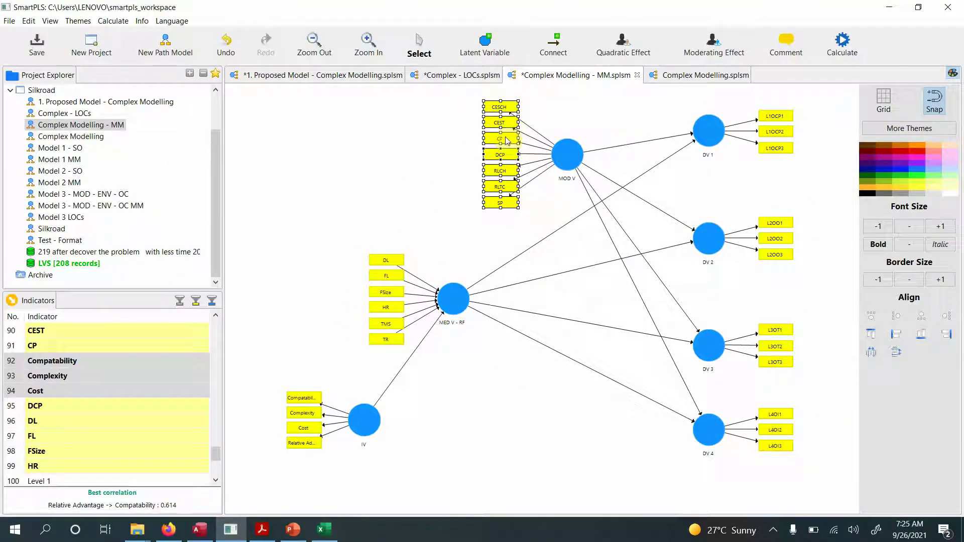
click(566, 153)
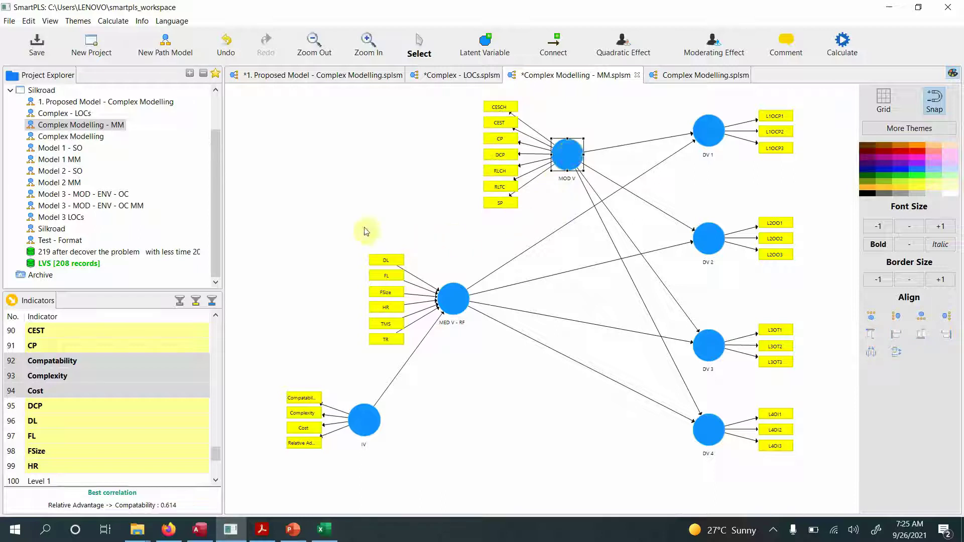
drag(360, 225, 477, 383)
drag(280, 376, 444, 480)
drag(653, 99, 824, 489)
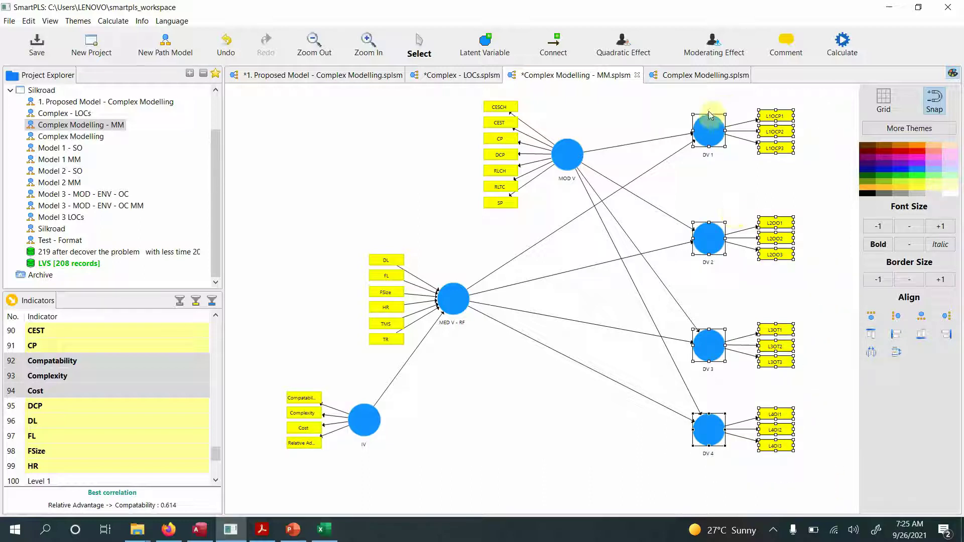
drag(654, 104, 846, 508)
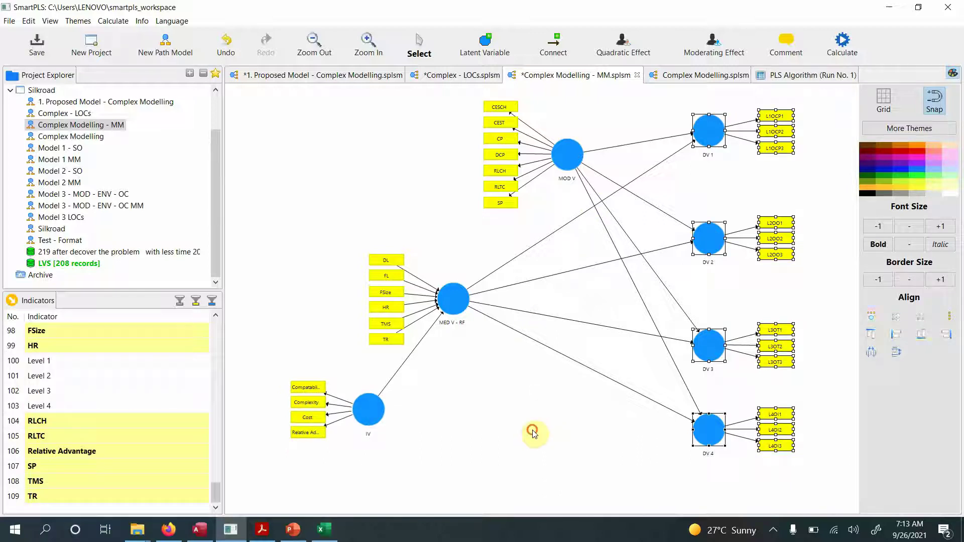
Step: Compare the reflective indicator block of MOD V with the formative indicator block of MED V - RF
click(532, 431)
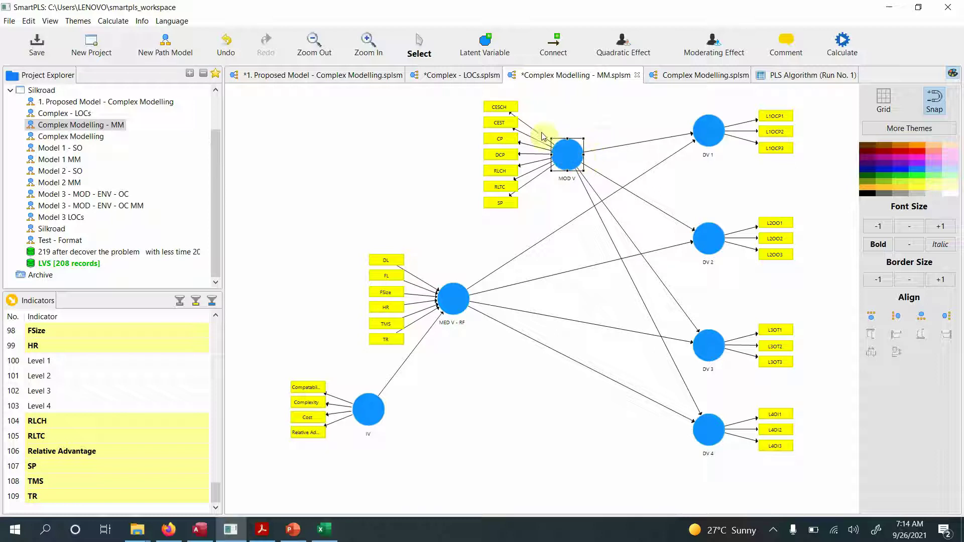
drag(469, 97, 623, 217)
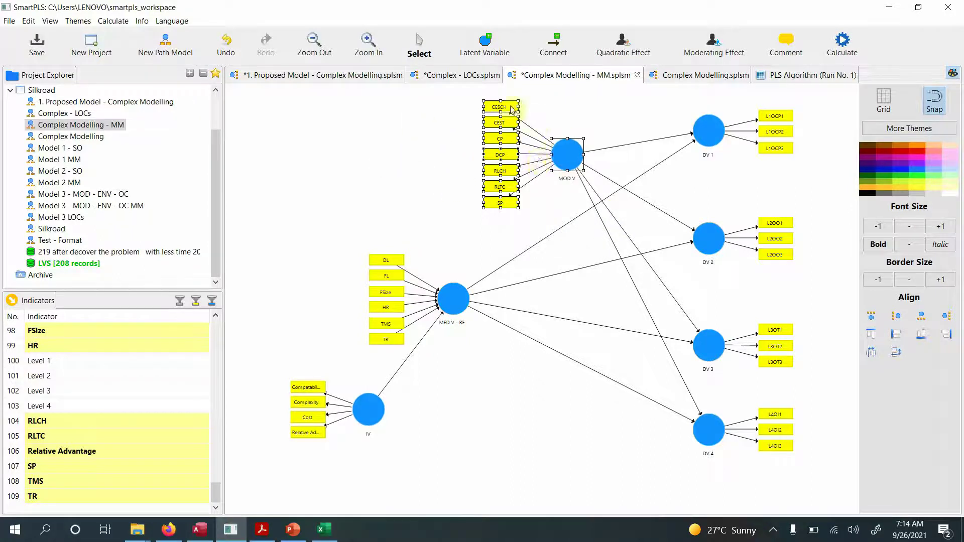
click(452, 148)
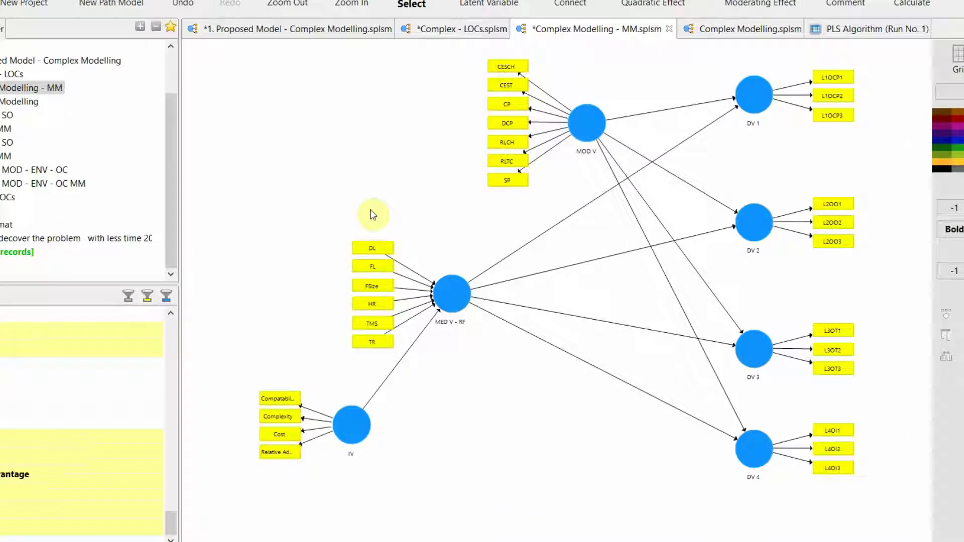
click(330, 238)
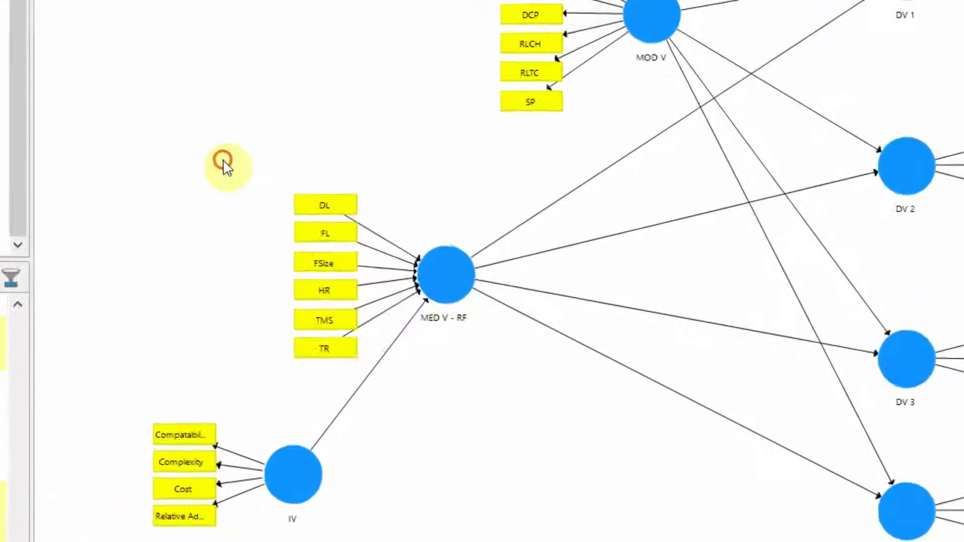
drag(223, 166, 518, 384)
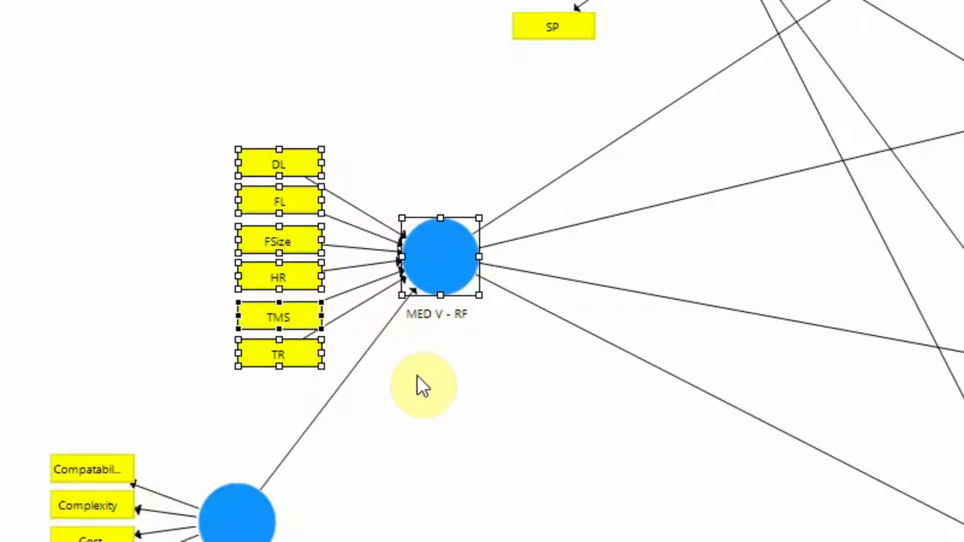
click(489, 404)
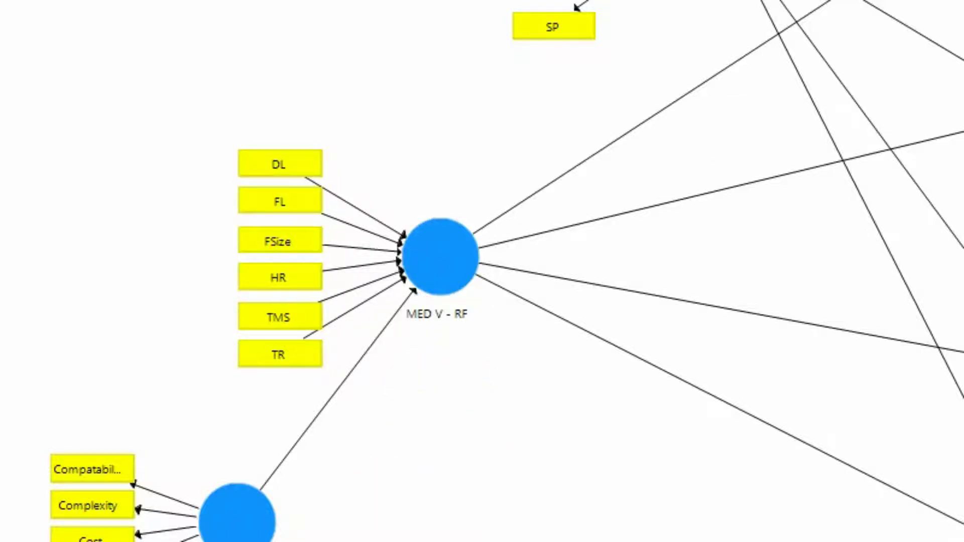
Step: Close the old PLS Algorithm report and run the PLS Algorithm on Complex Modelling - MM with Path weighting, 300 maximum iterations and stop criterion 7
click(845, 41)
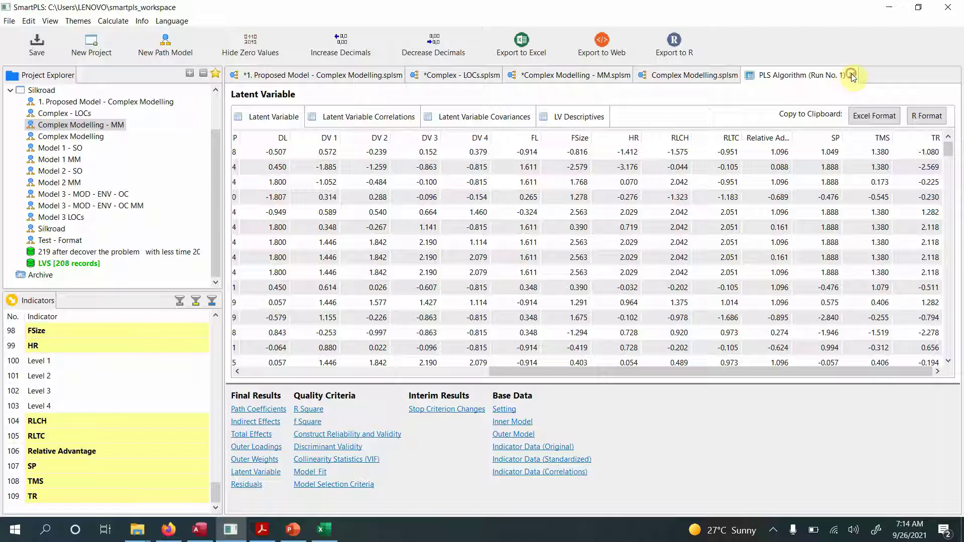
click(851, 75)
click(839, 44)
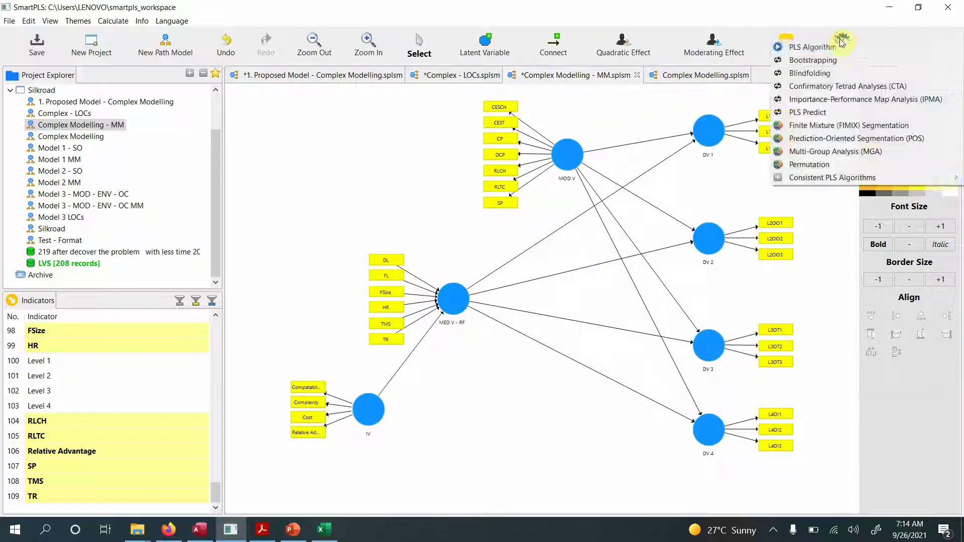
click(845, 46)
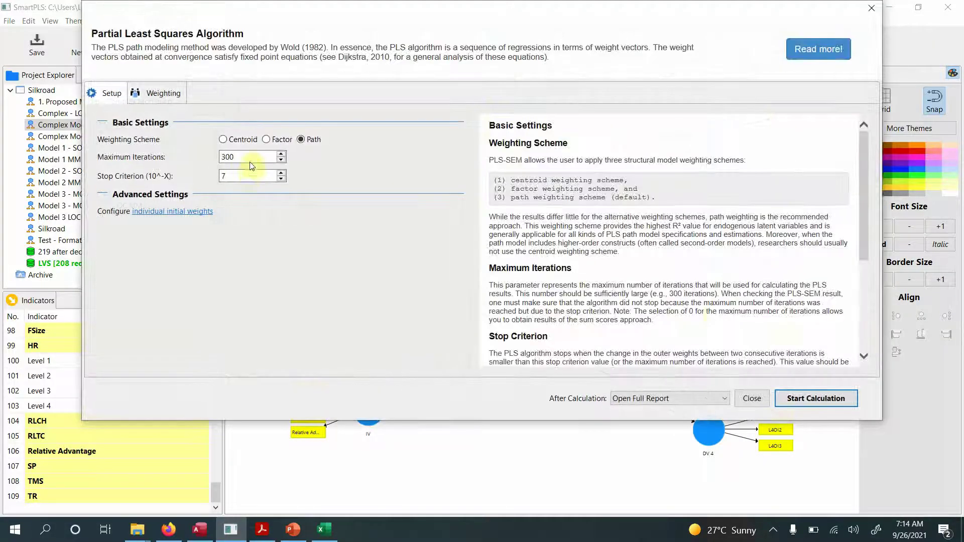
click(823, 399)
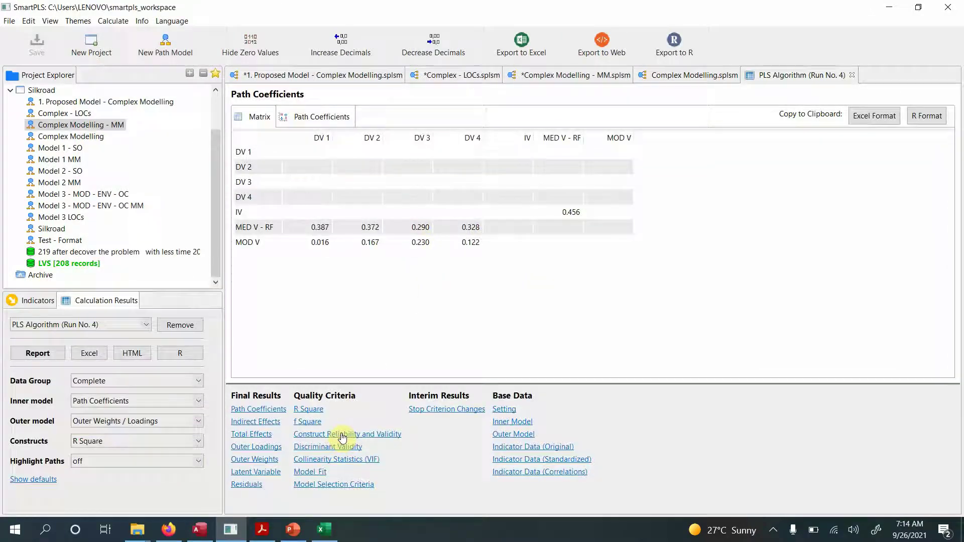
Step: Examine Construct Reliability and Validity for every construct, widening the columns to read the composite reliability and AVE, especially for IV
click(342, 436)
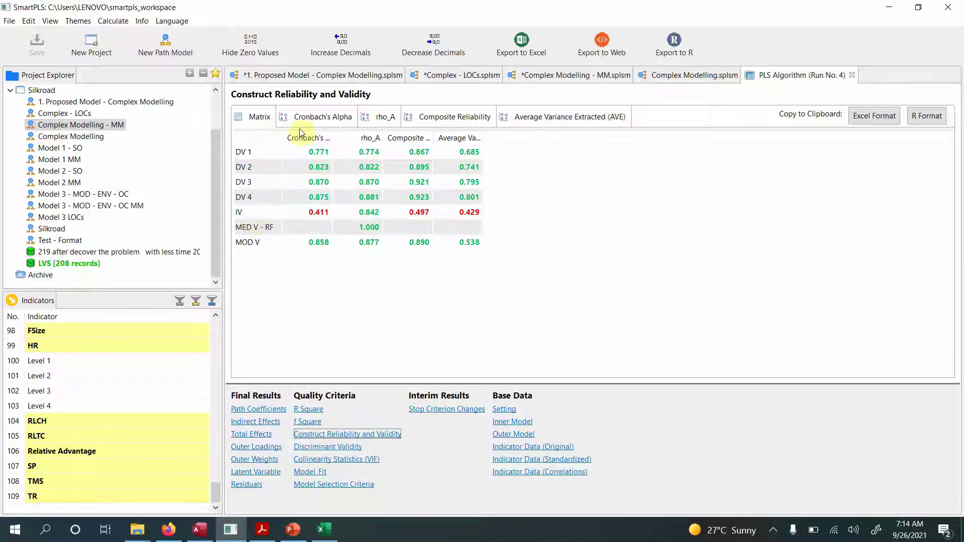
drag(283, 137, 353, 138)
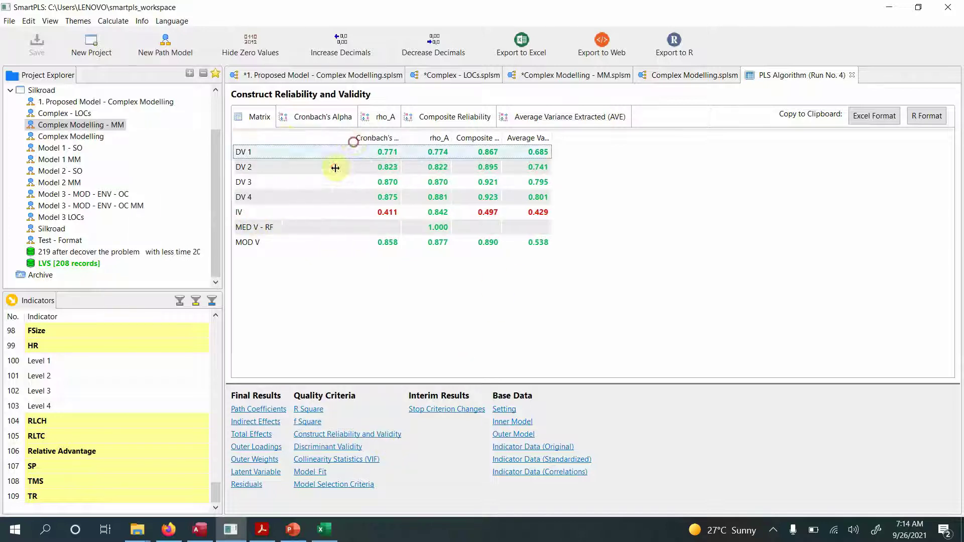
click(271, 229)
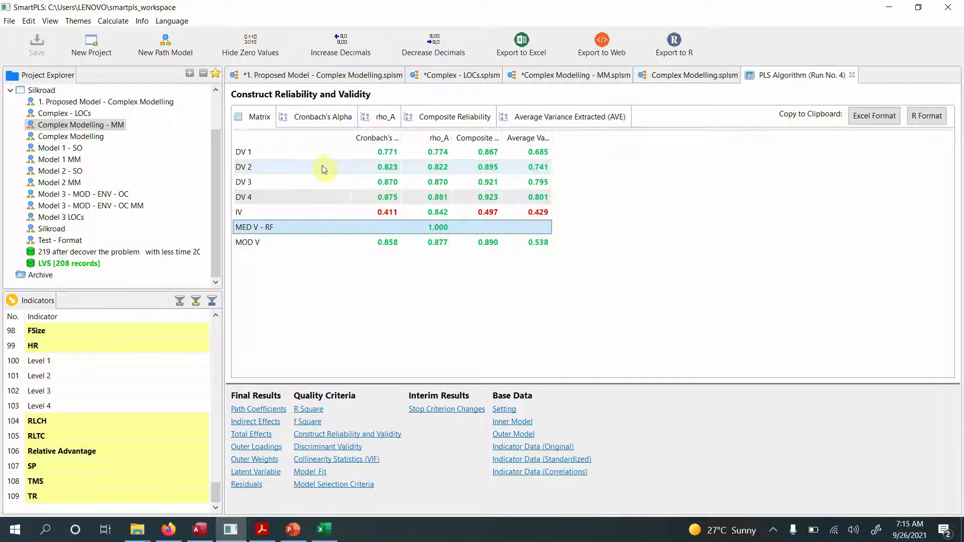
click(297, 155)
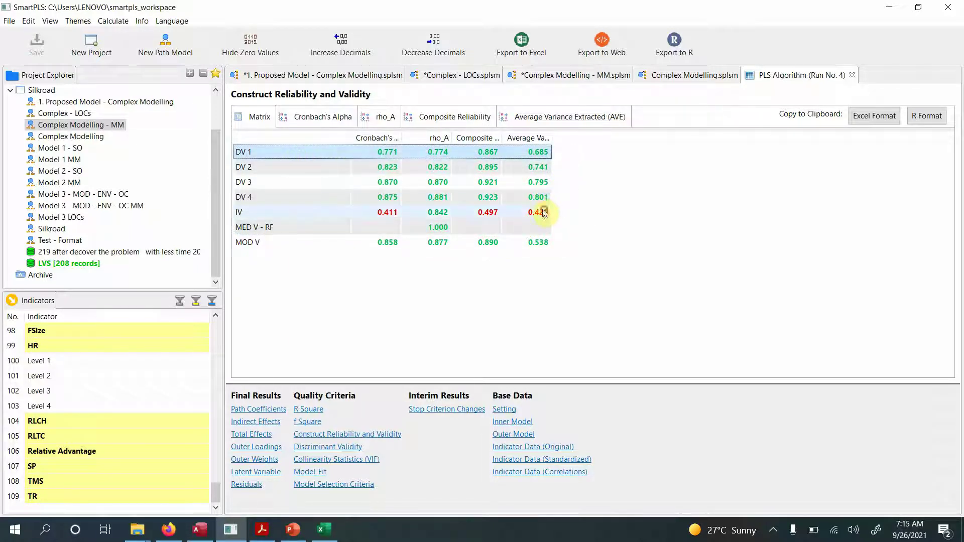
click(285, 166)
click(285, 183)
click(285, 197)
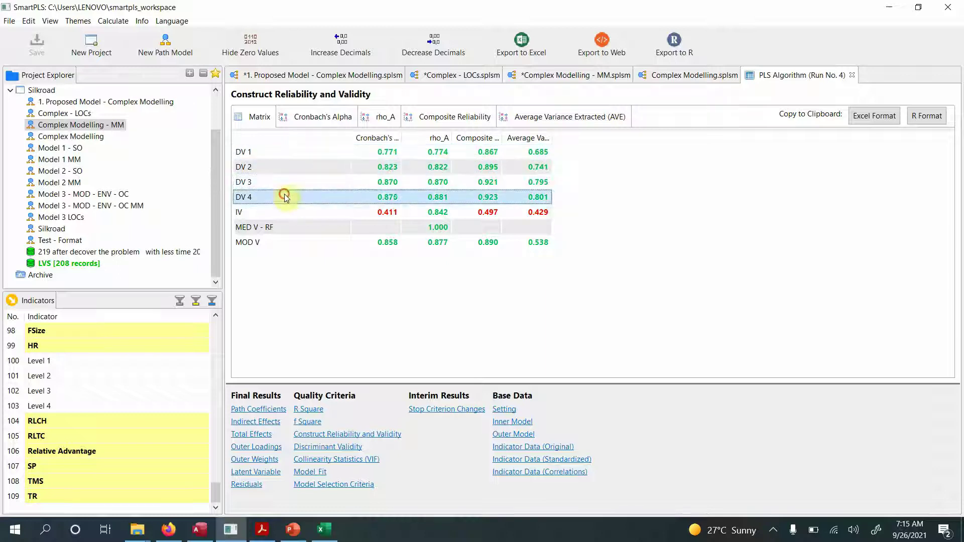
click(278, 213)
click(280, 243)
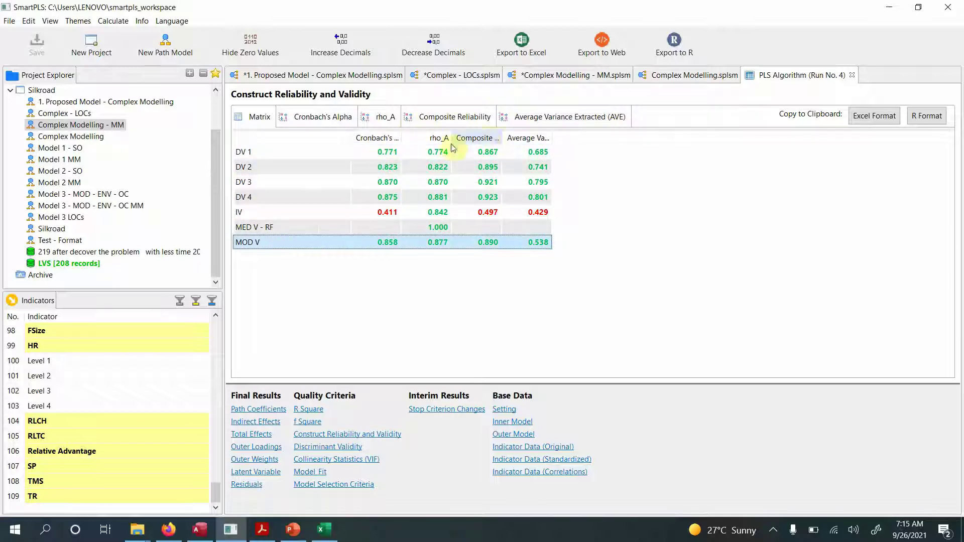
drag(501, 135, 690, 133)
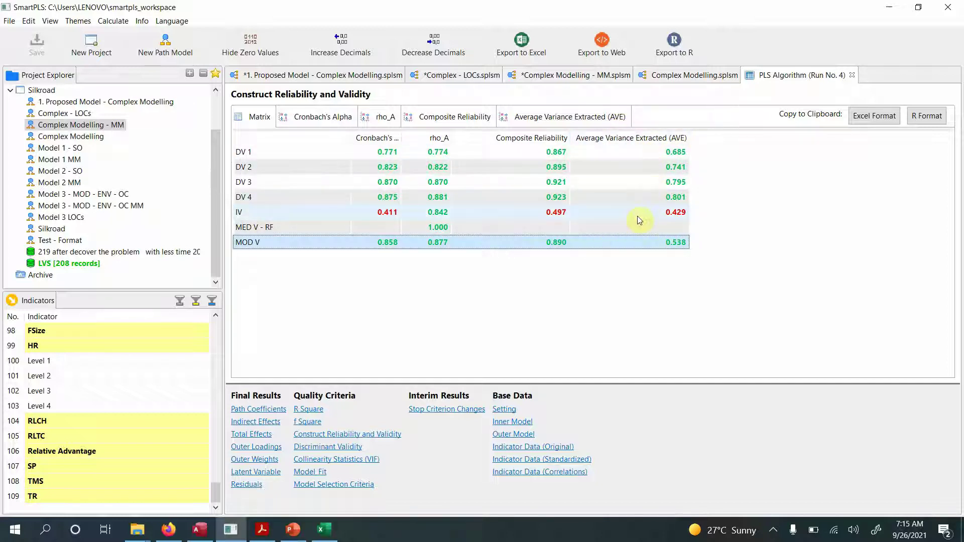
click(673, 213)
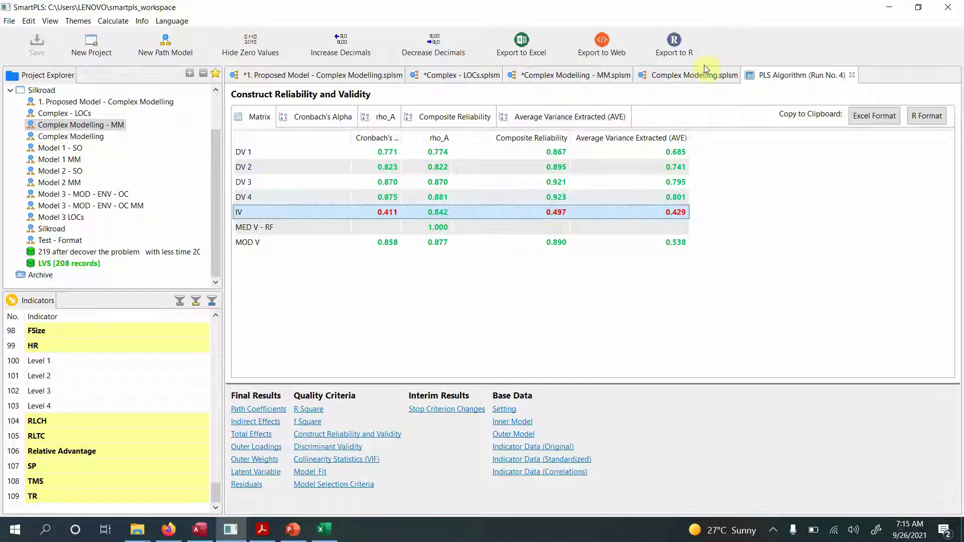
Step: Examine the outer loadings of Complexity and Cost on IV in Complex Modelling - MM, and return to the PLS Algorithm report
click(472, 75)
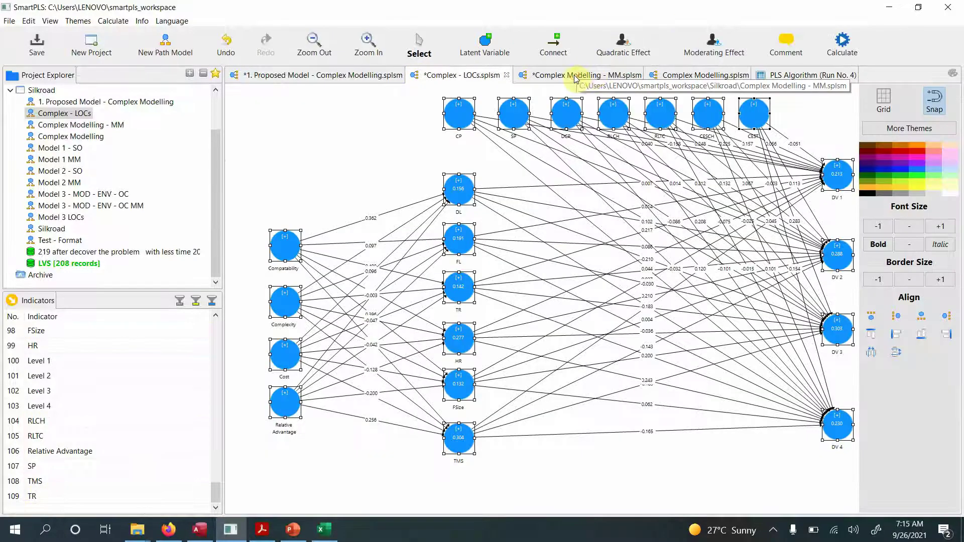
key(ctrl+Page_Down)
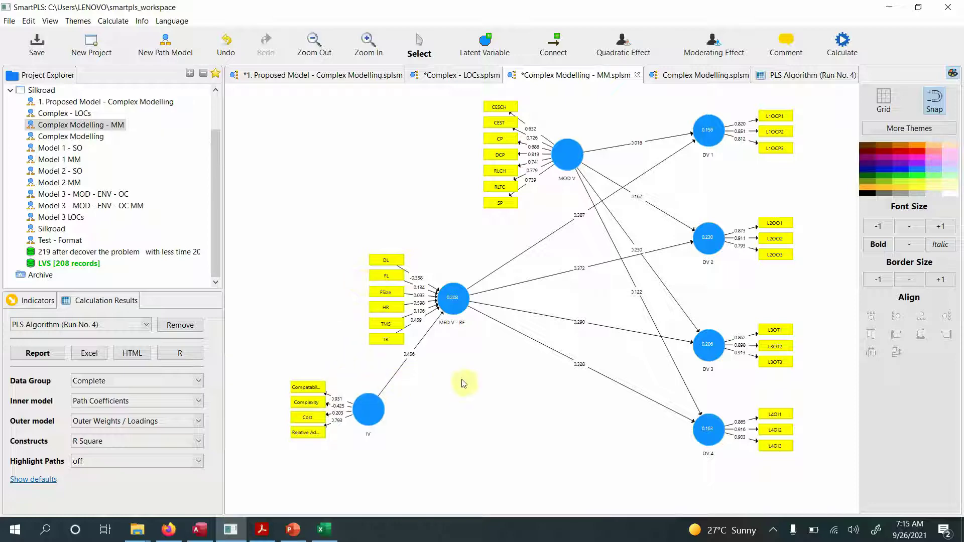
click(321, 402)
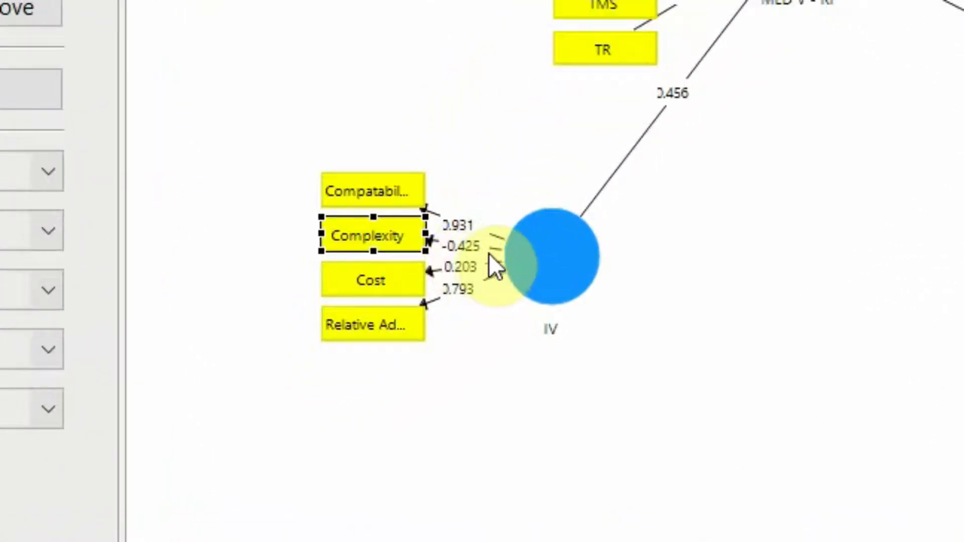
click(387, 283)
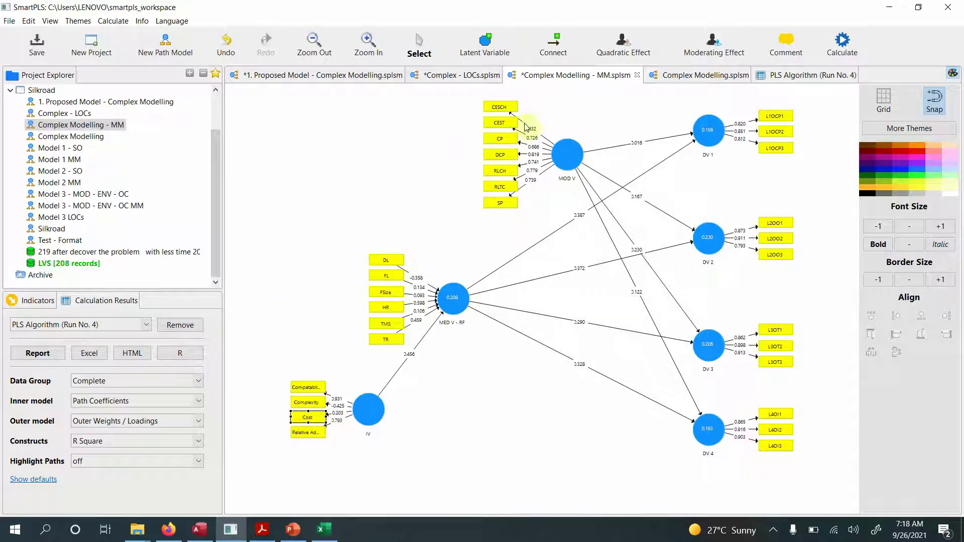
click(791, 75)
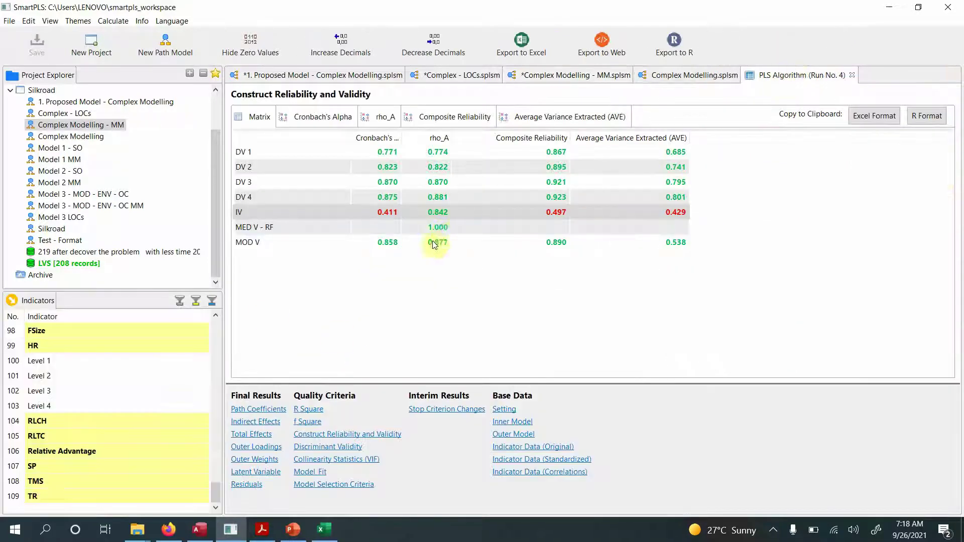
Step: Examine Discriminant Validity of the constructs, comparing the Fornell-Larcker Criterion, Cross Loadings and Heterotrait-Monotrait Ratio (HTMT)
click(345, 448)
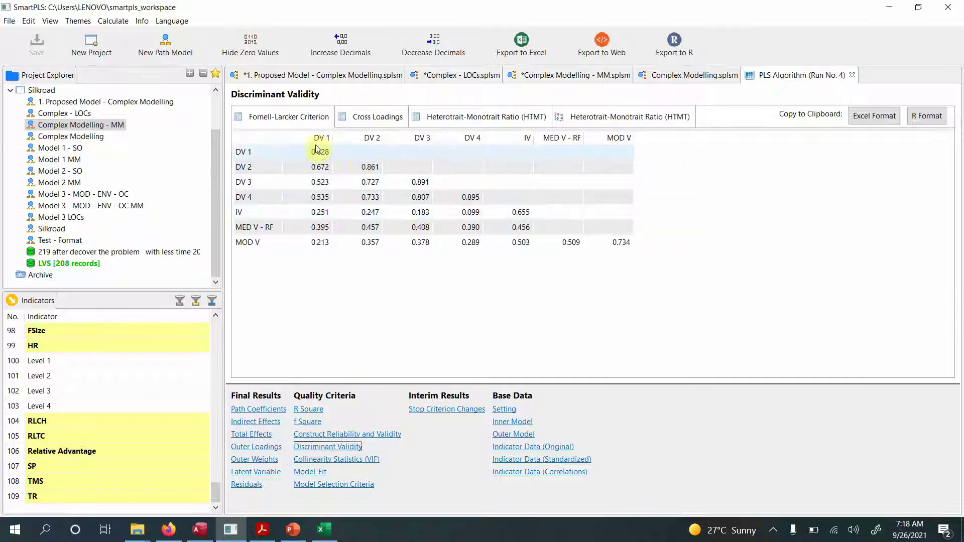
click(505, 117)
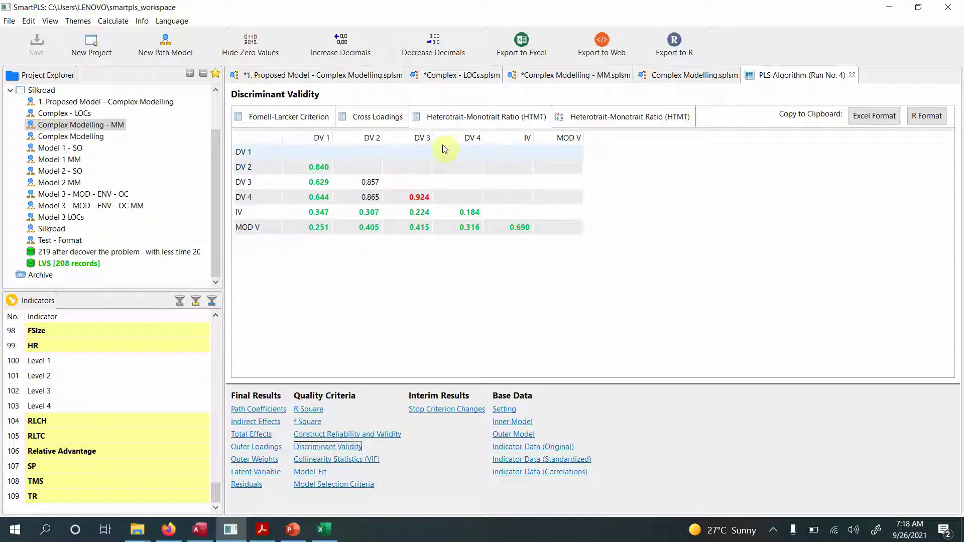
click(387, 121)
click(296, 120)
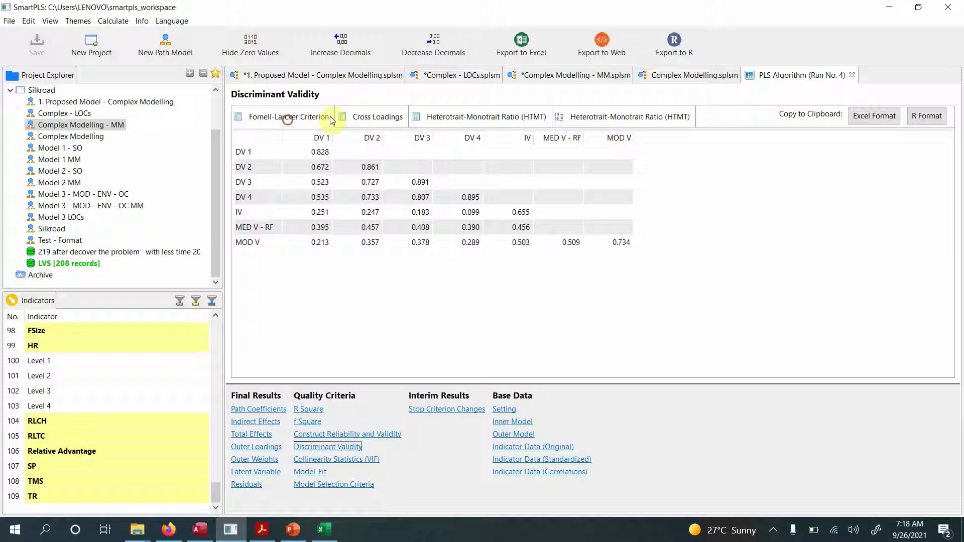
click(495, 116)
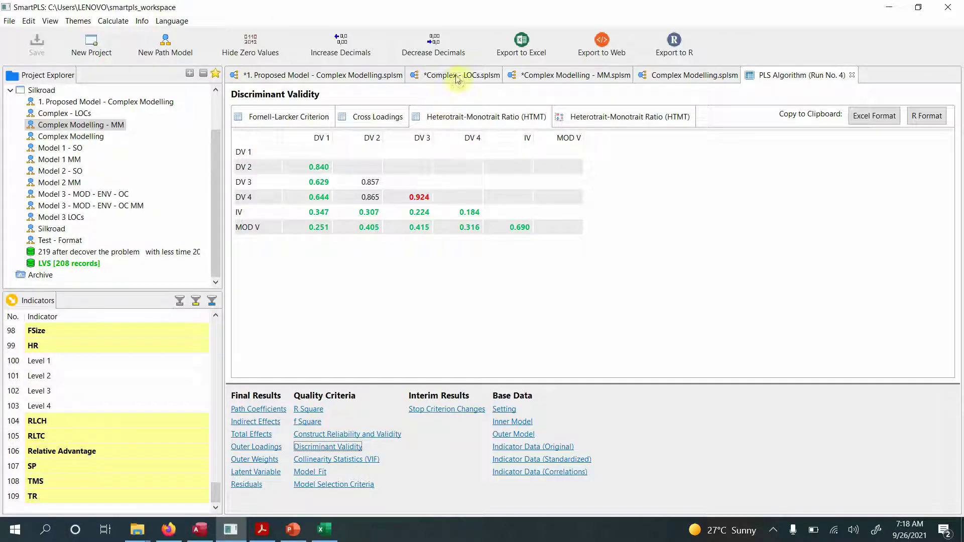
Step: Inspect the DV 1 to DV 4 constructs and their indicators in the Complex Modelling - MM model
click(533, 76)
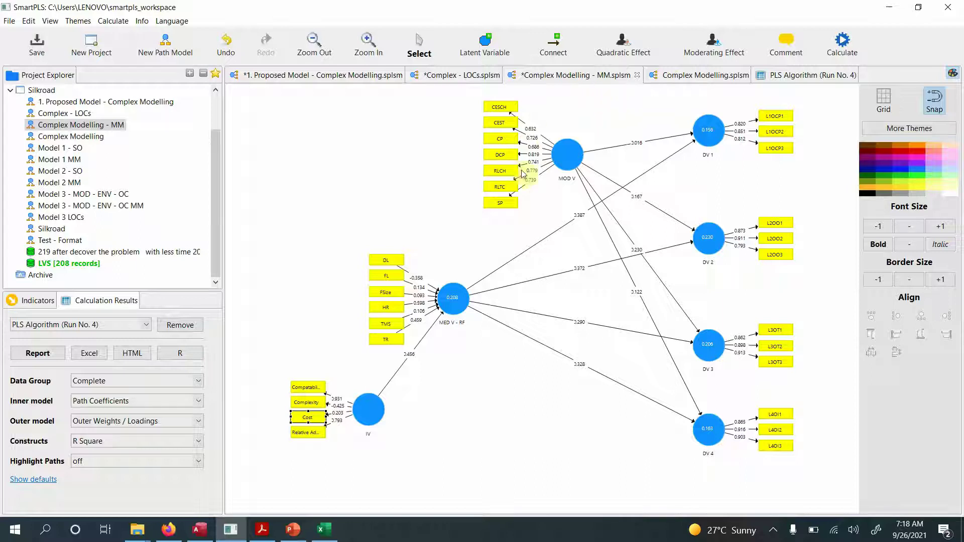
click(708, 131)
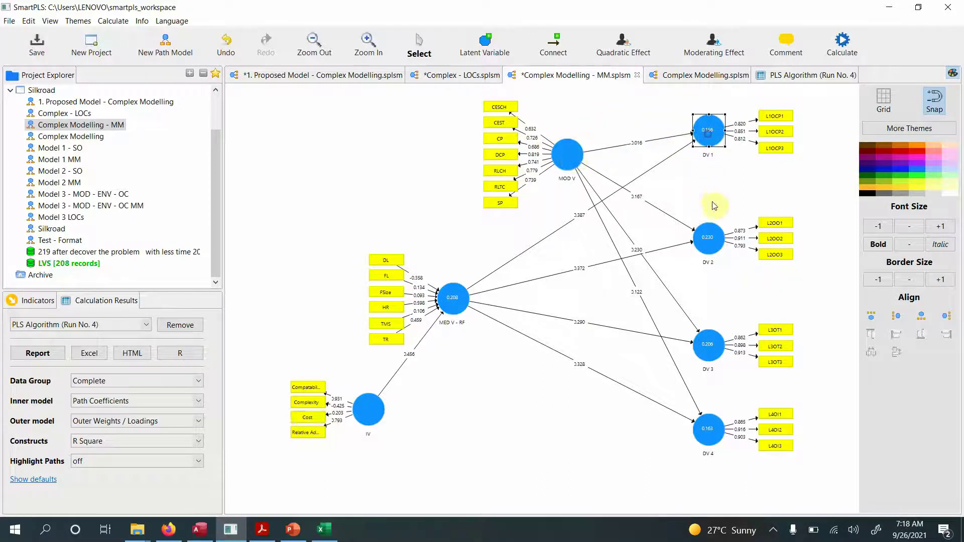
click(708, 344)
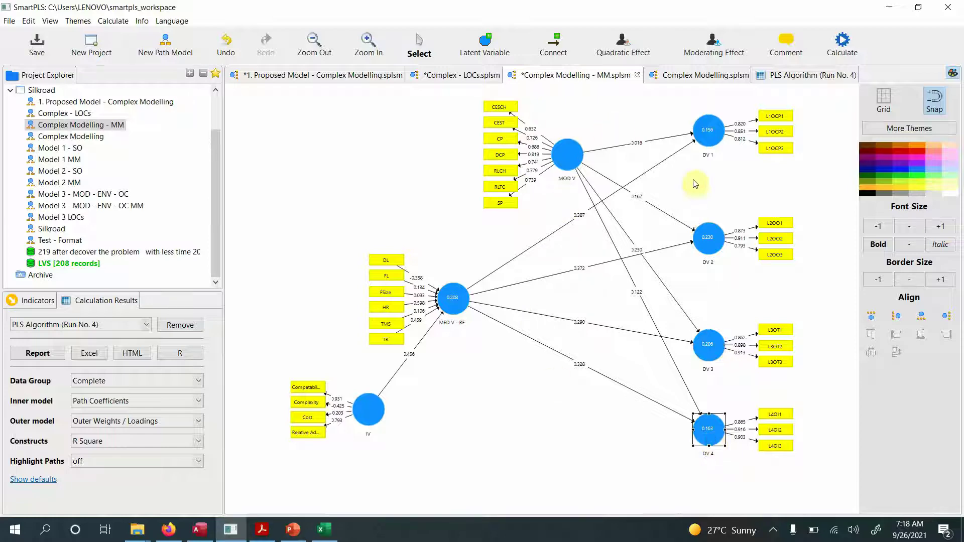
mouse_move(703, 126)
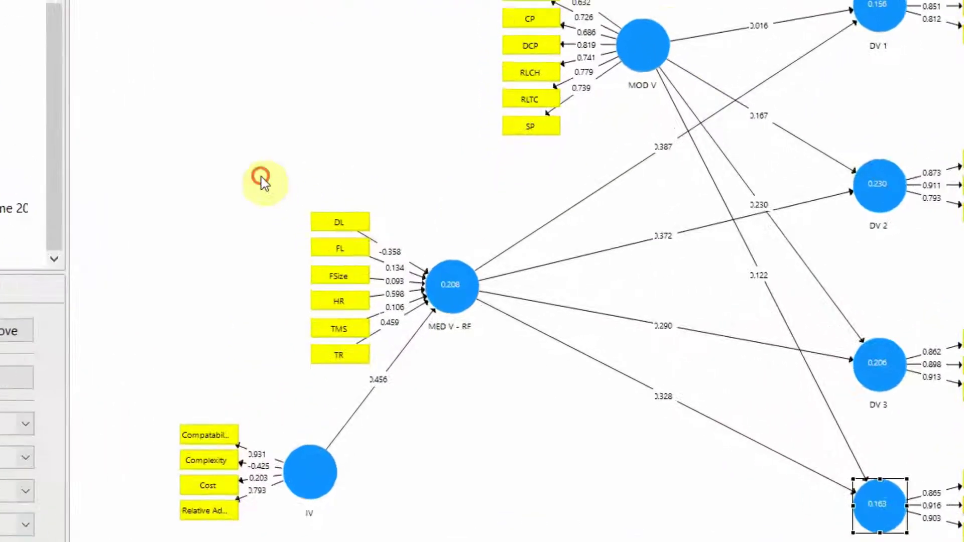
Step: Select MED V - RF with its formative indicators, review the Validating Formative Indicators slides in PowerPoint, and return to SmartPLS
drag(337, 234, 503, 371)
drag(576, 454, 577, 457)
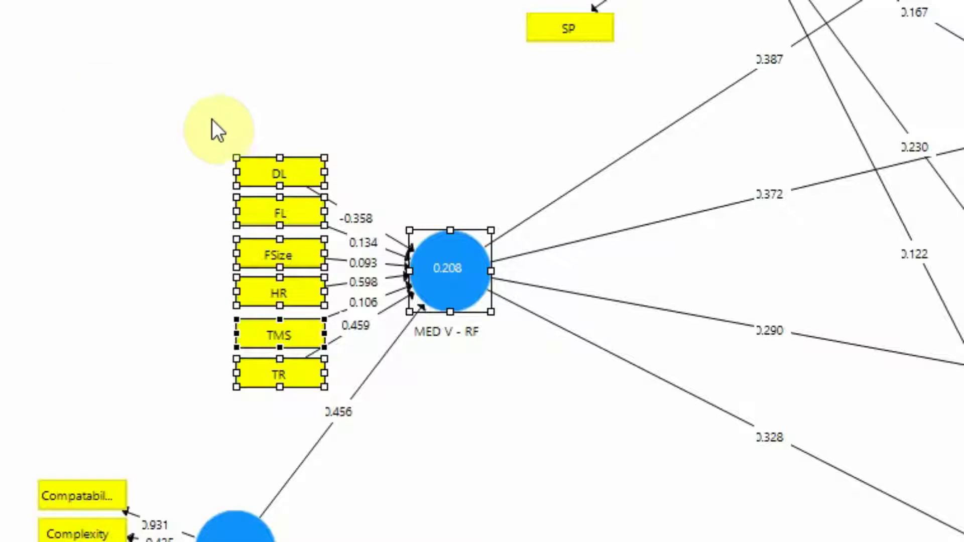
drag(182, 115, 522, 443)
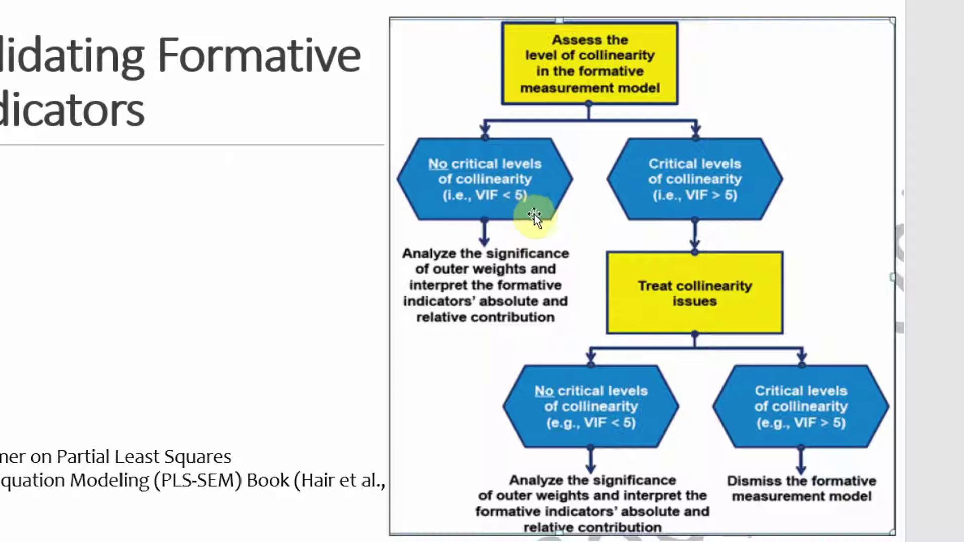
key(Right)
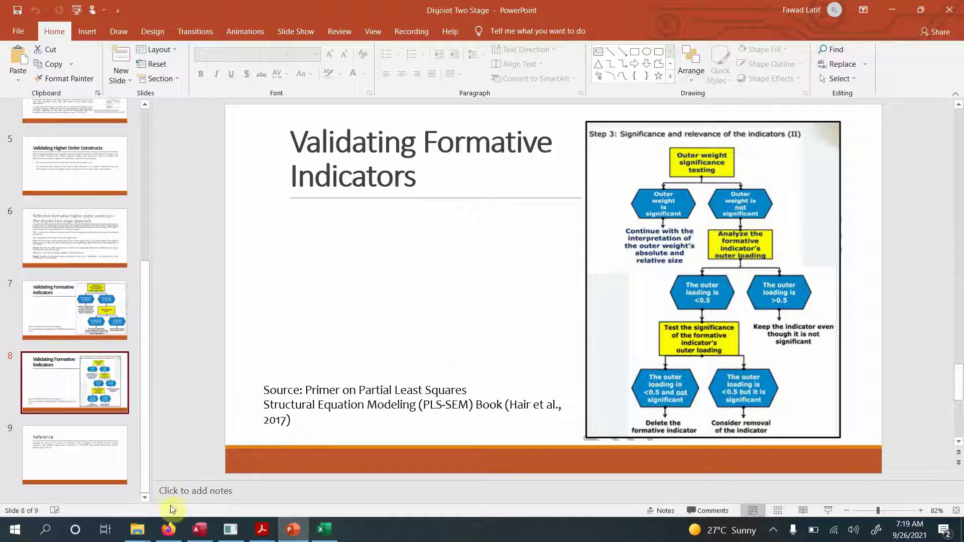
click(230, 533)
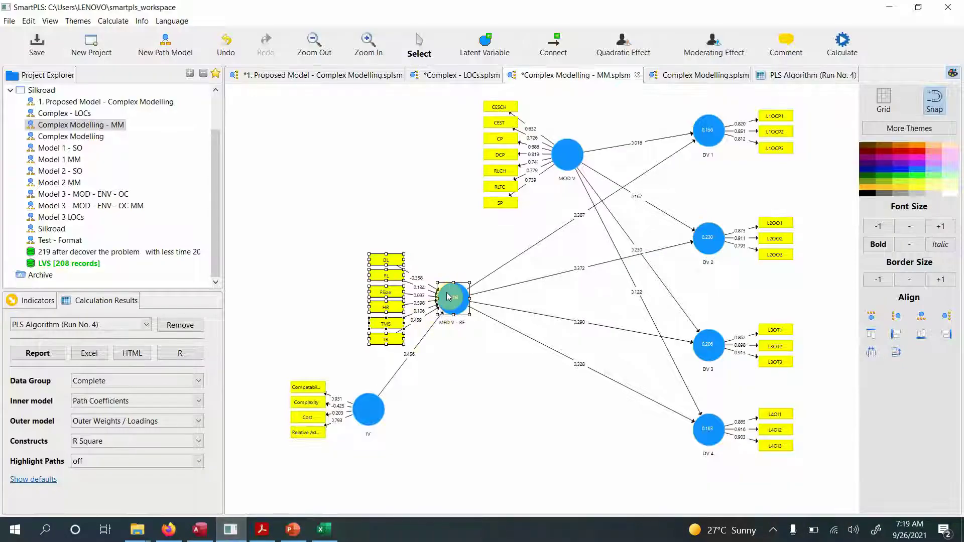
Step: Run Complete Bootstrapping with 500 subsamples, Bias-Corrected and Accelerated (BCa) intervals, a two-tailed test and significance level 0.05
click(839, 49)
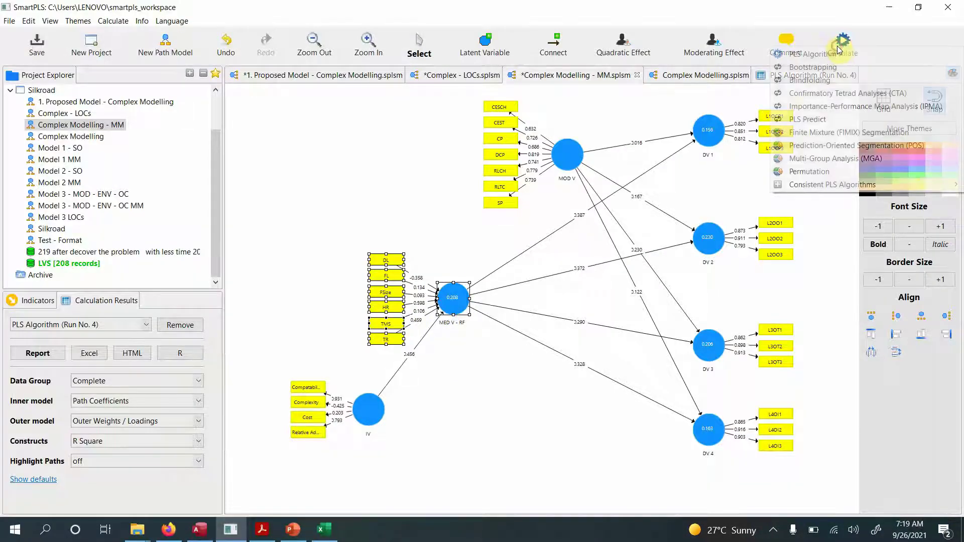
click(839, 67)
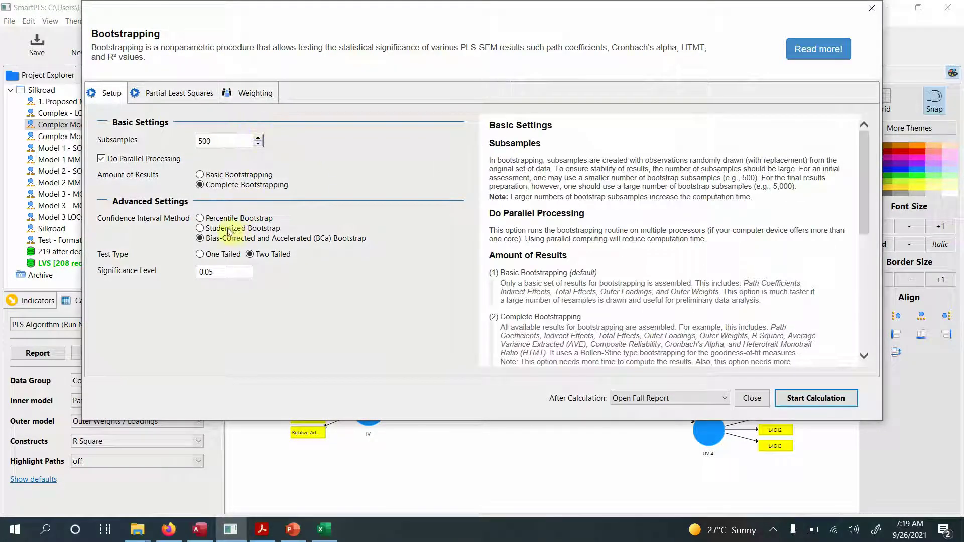
click(225, 140)
click(818, 398)
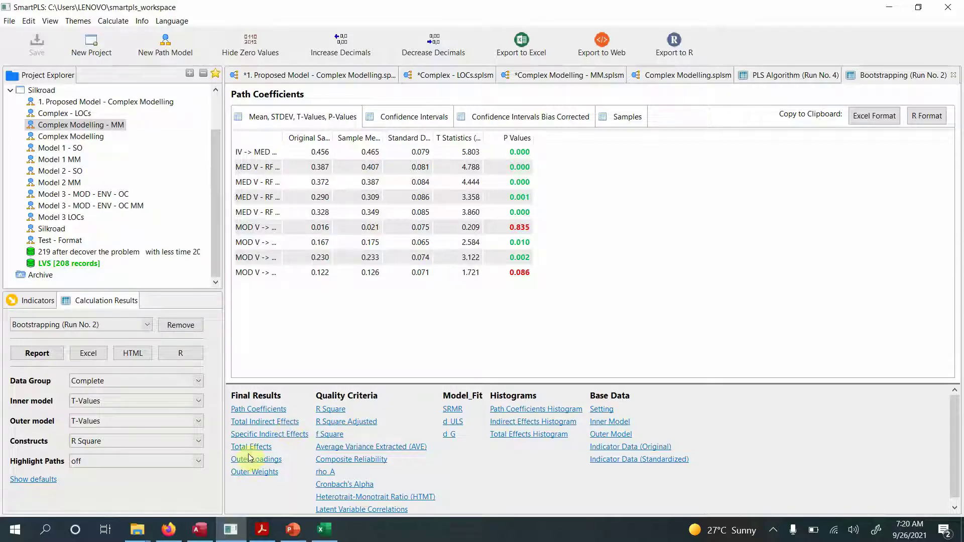
Step: Examine the bootstrapped Outer Weights, widening the name column and highlighting the rows from DL to HR on MED V - RF
click(250, 473)
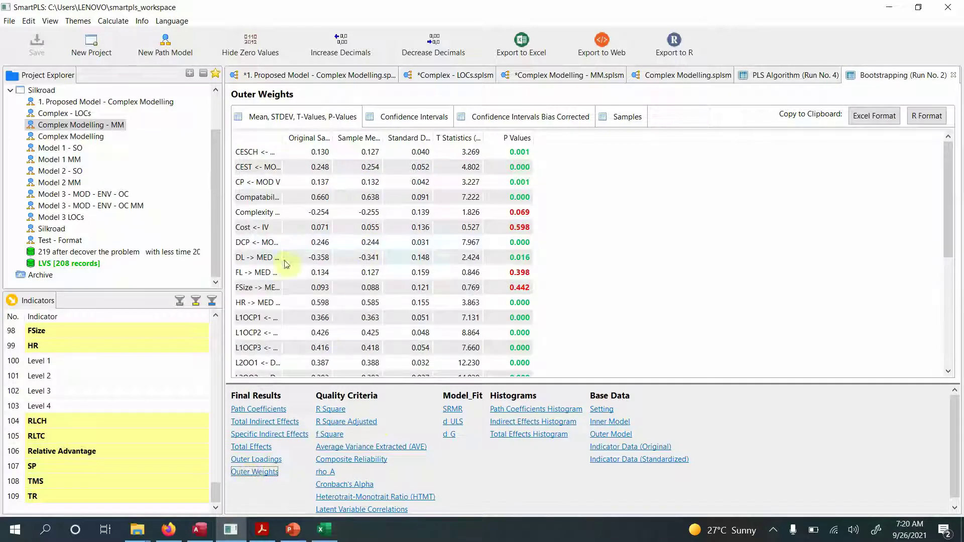
drag(281, 139, 434, 139)
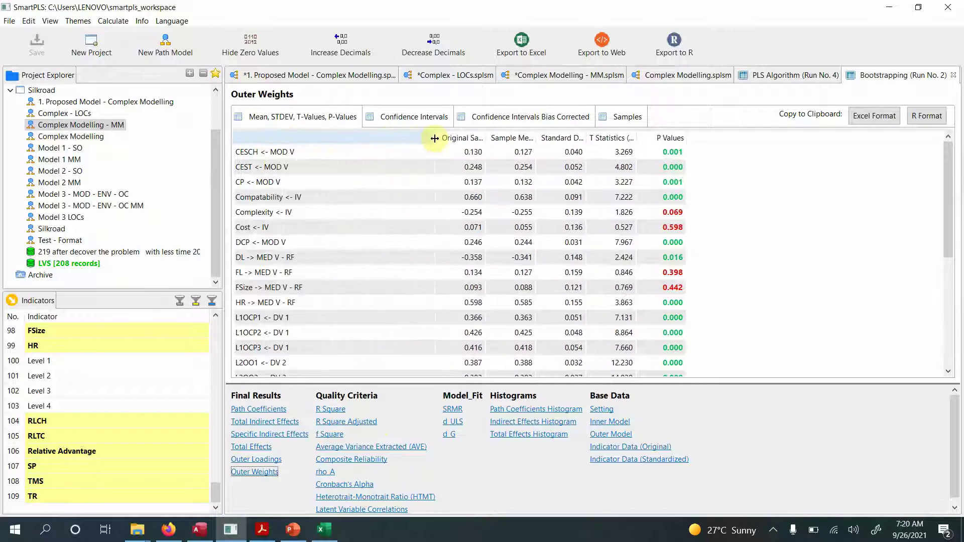
click(259, 256)
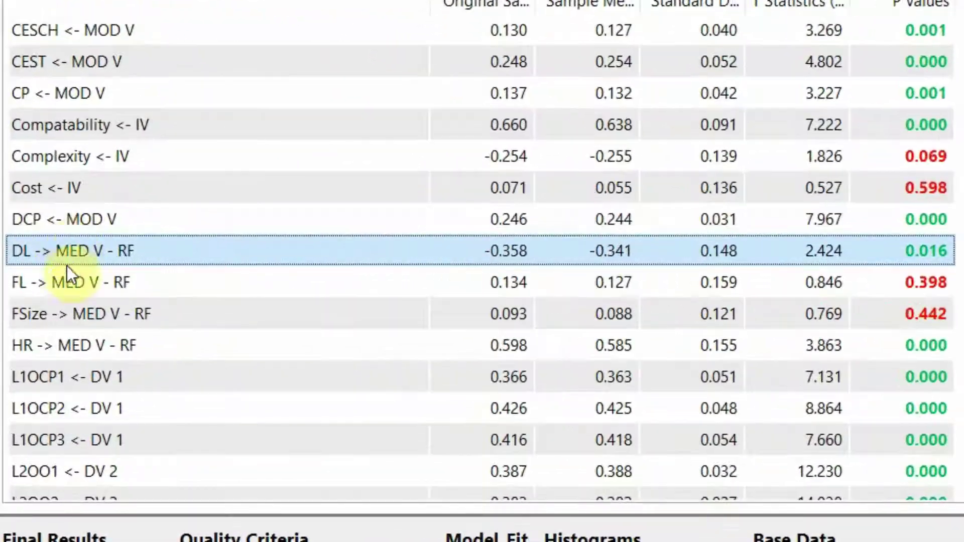
shift+click(67, 349)
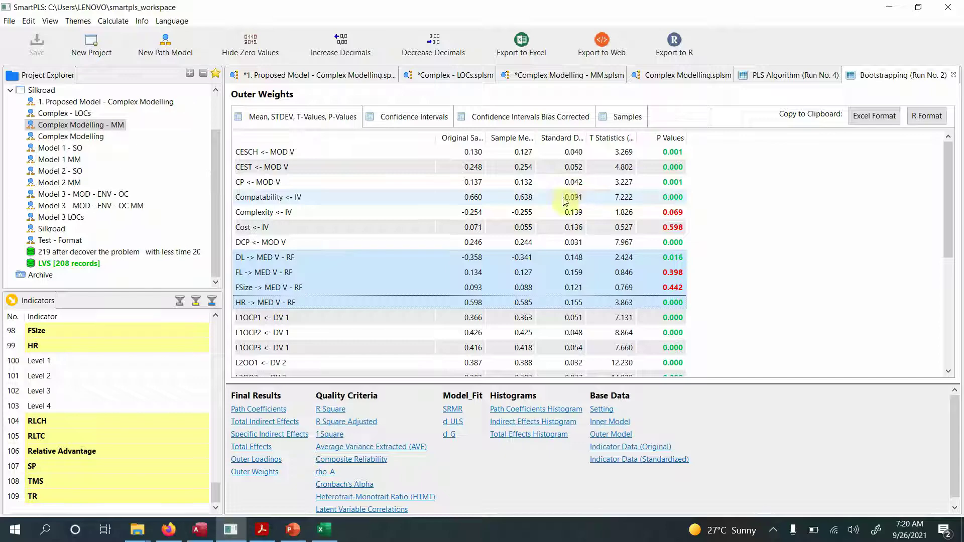
Step: Review the outer VIF values of all indicators under Collinearity Statistics in the PLS Algorithm report, widening the name column
click(764, 75)
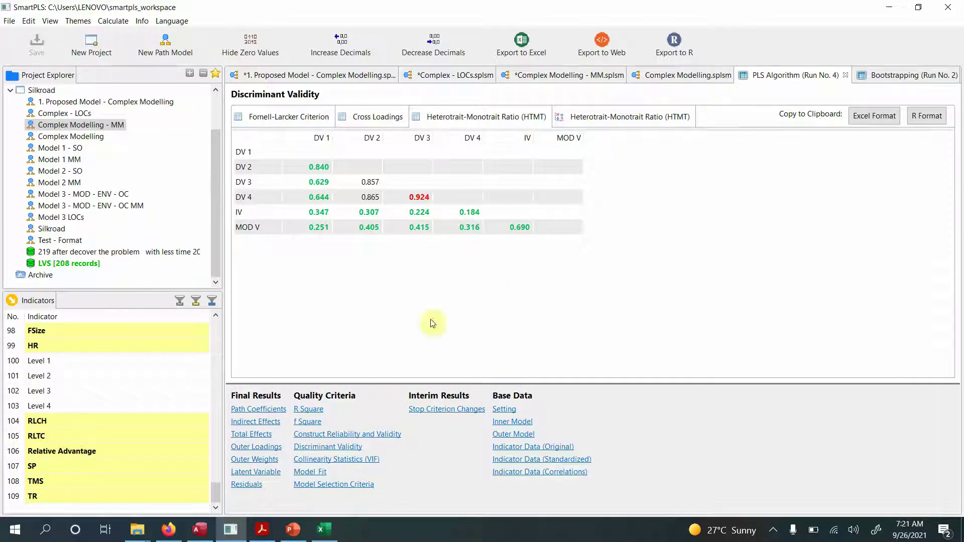
click(329, 461)
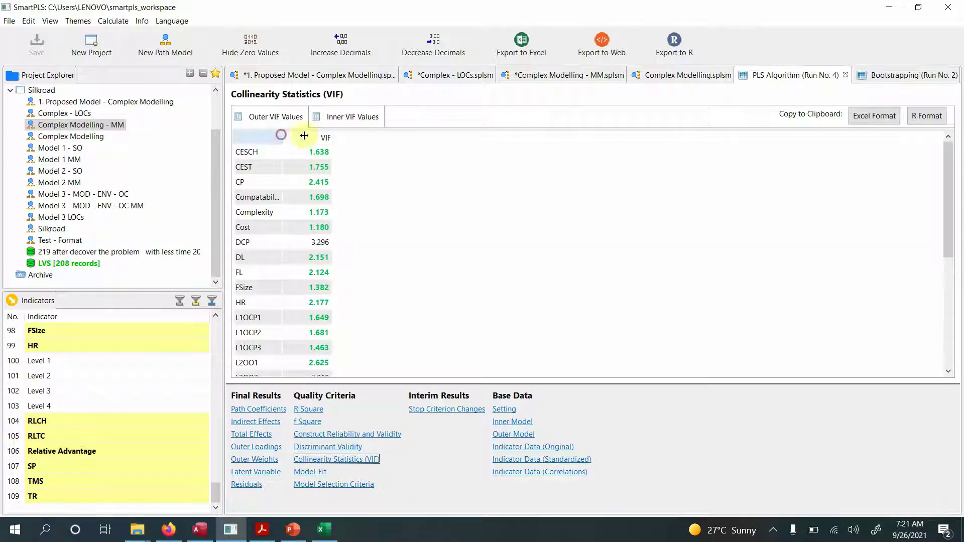
drag(308, 134, 395, 134)
scroll(423, 215, down, 4)
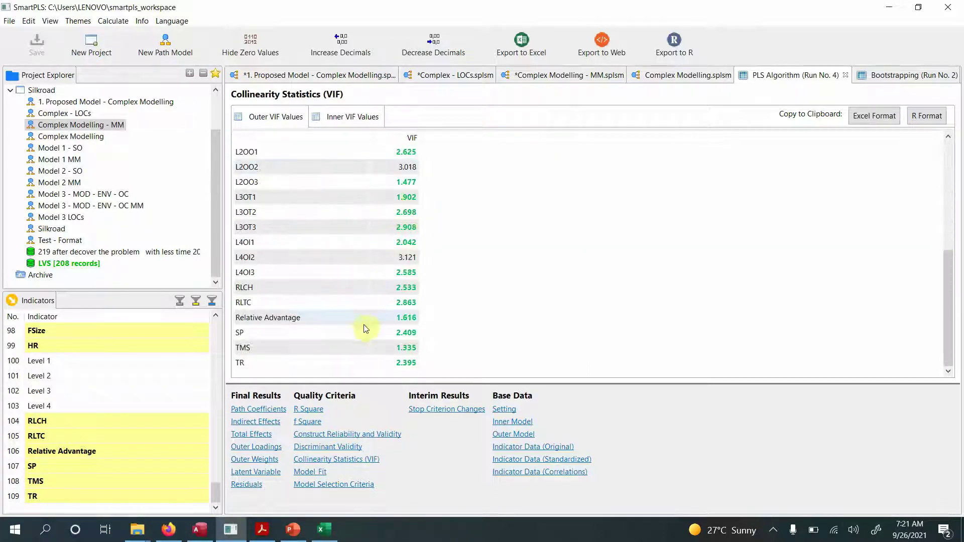
scroll(387, 293, down, 2)
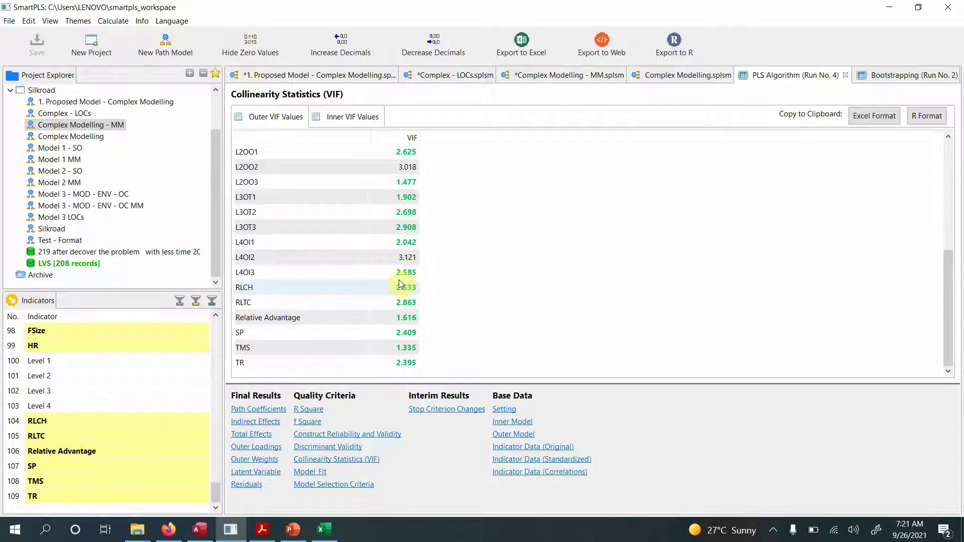
scroll(399, 280, up, 5)
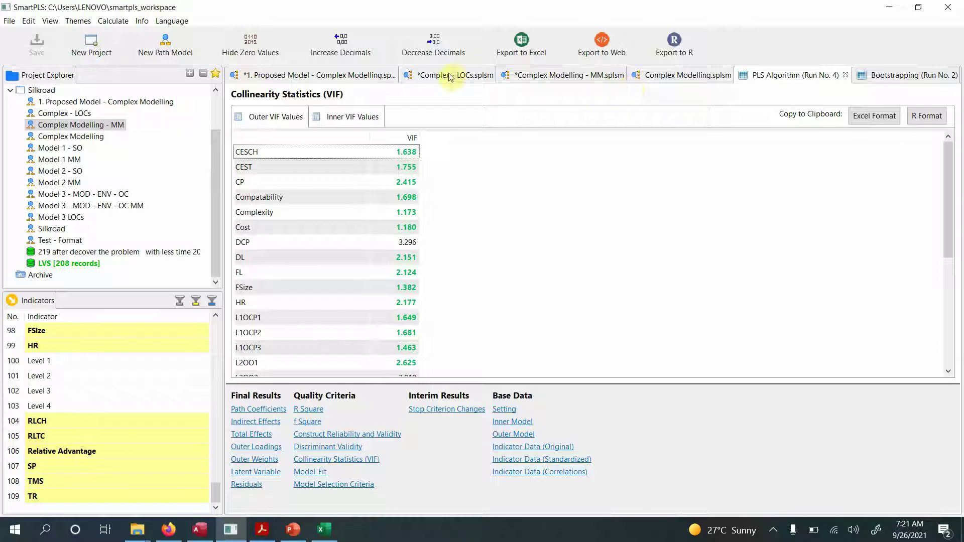
Step: Consult the Complex Modelling and Complex - LOCs models, and check the outer VIF of the MED V - RF indicators from DL to TR
click(647, 75)
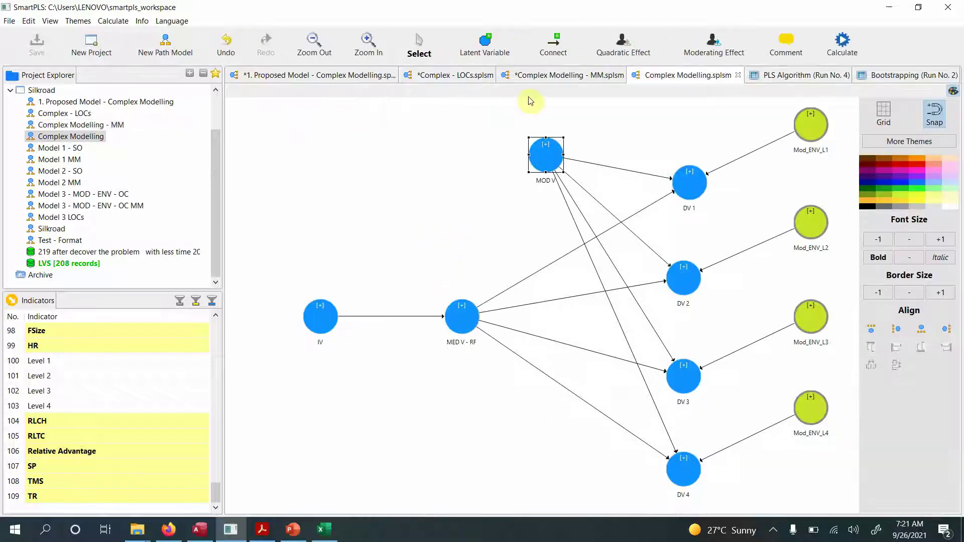
click(437, 82)
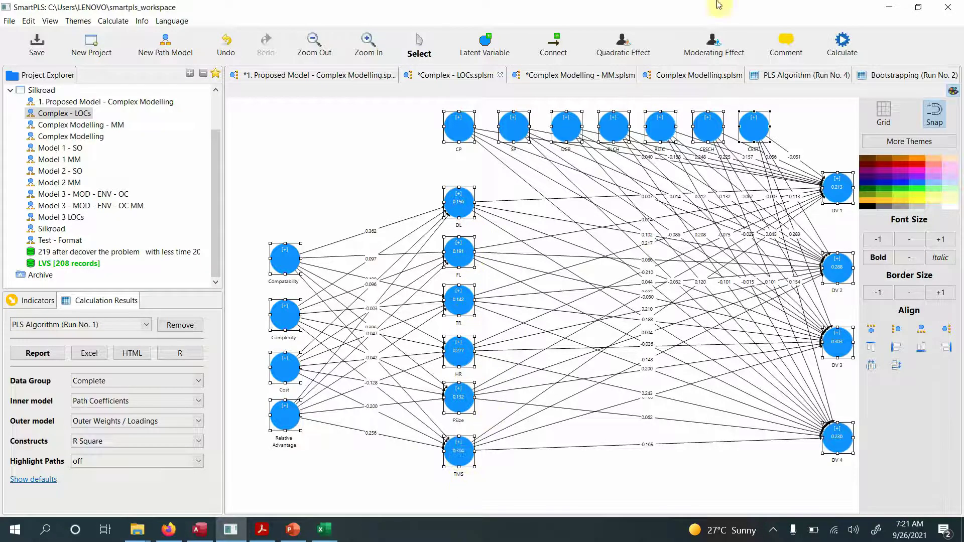
click(789, 77)
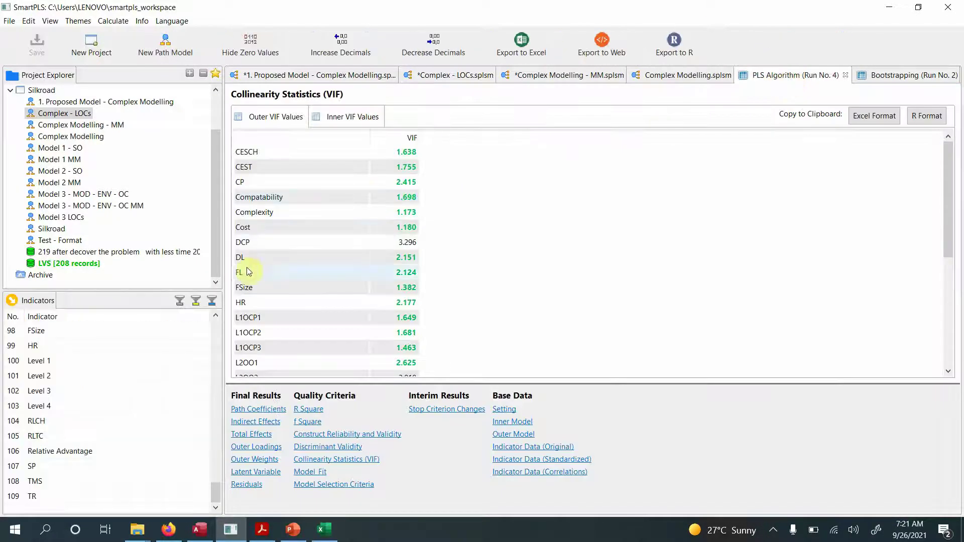
click(249, 259)
click(250, 275)
click(249, 302)
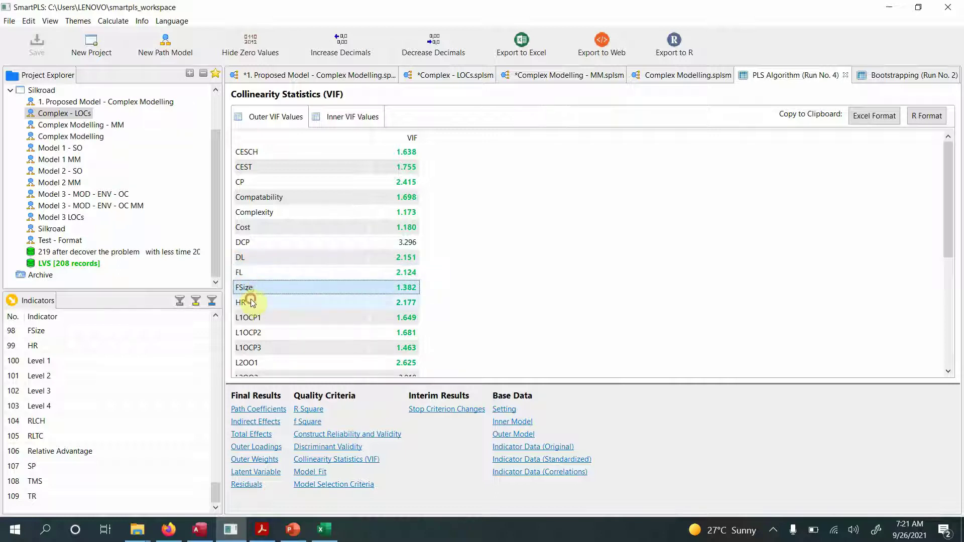
scroll(273, 241, down, 5)
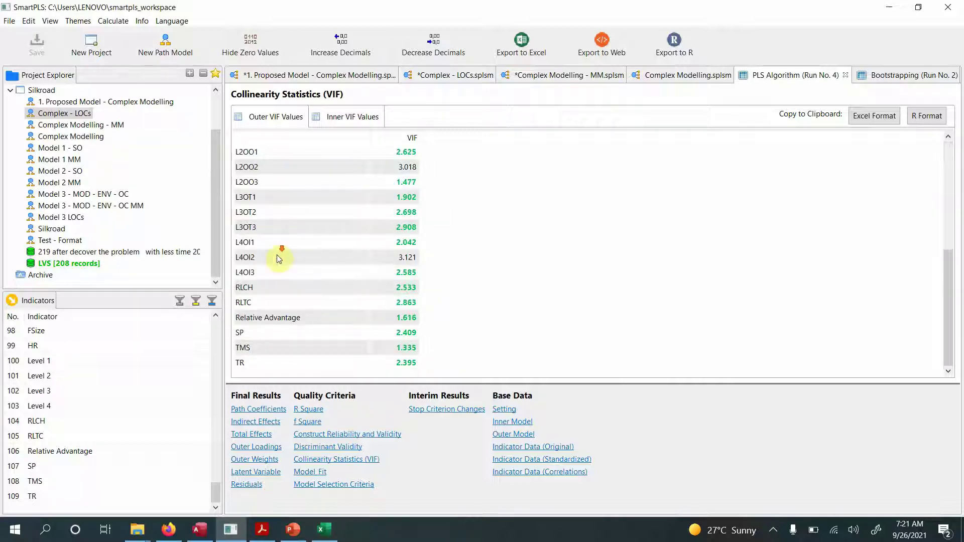
click(255, 363)
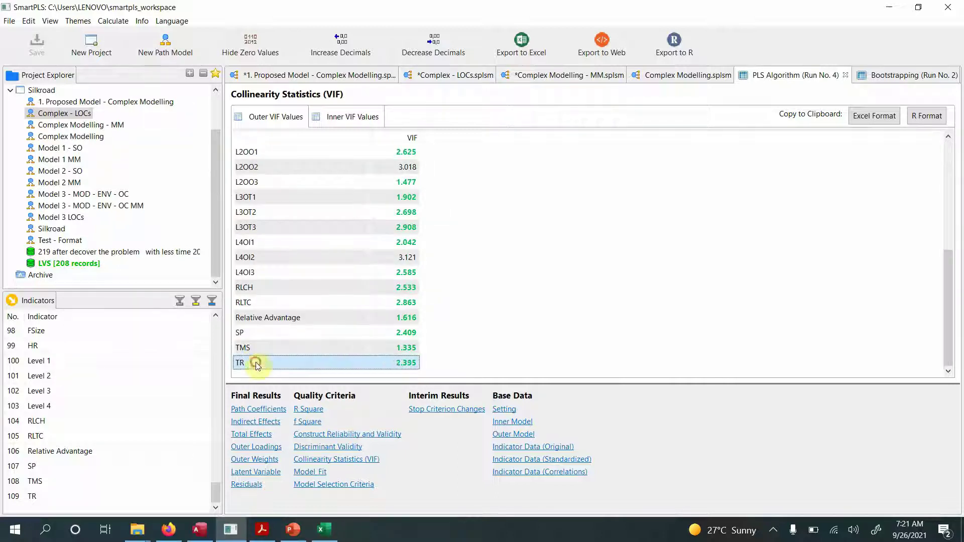
Step: Compare the inner VIF values of the constructs with the outer VIF values of the indicators
click(347, 119)
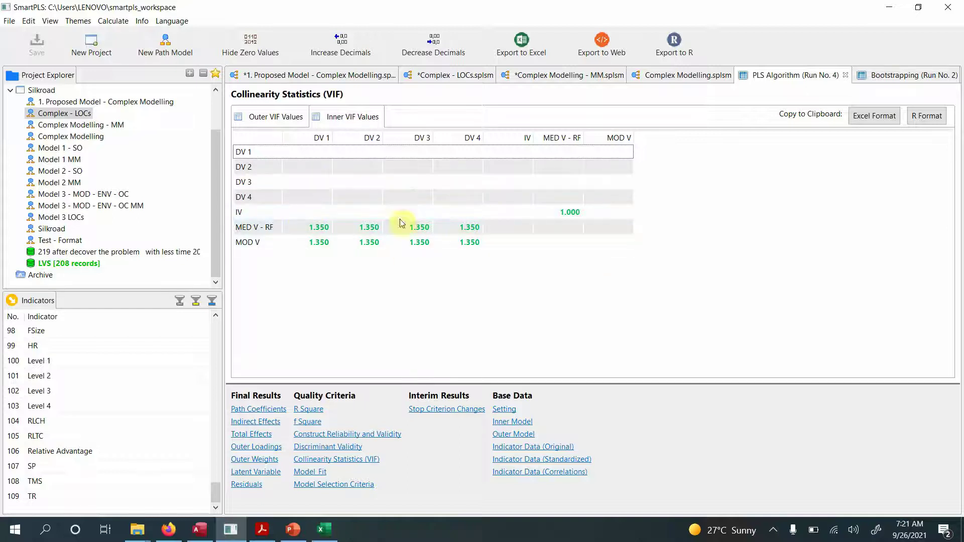
click(276, 117)
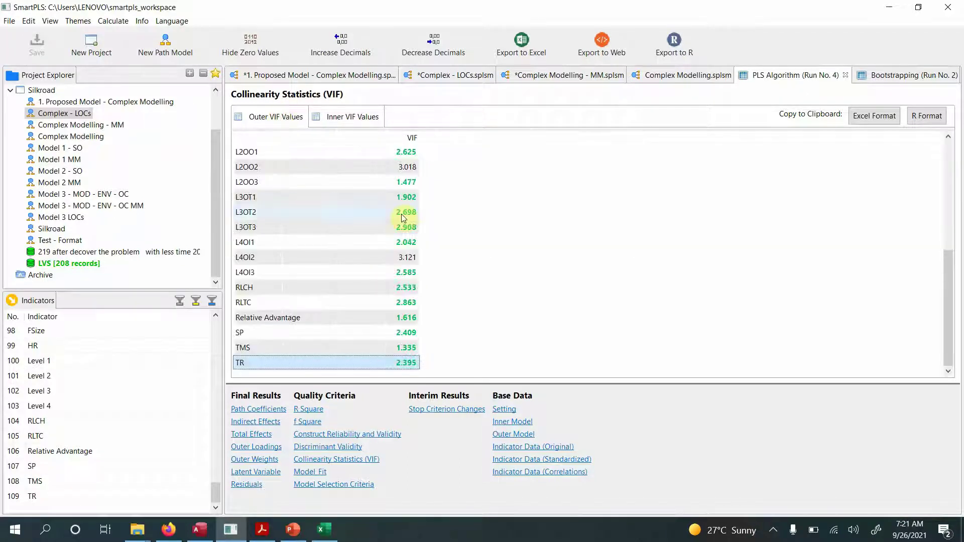
click(325, 119)
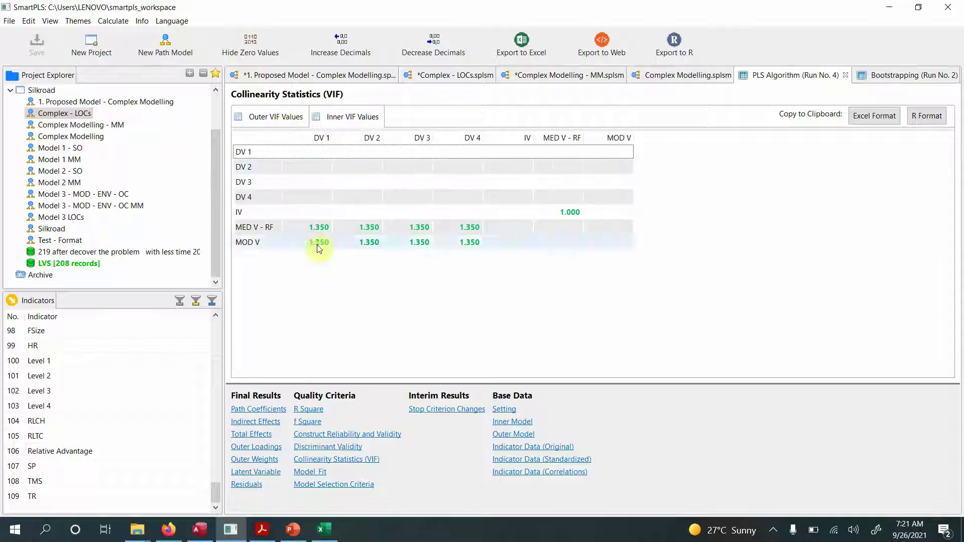
Step: Return to the bootstrapped Outer Weights and highlight the FL and FSize rows on MED V - RF
click(884, 79)
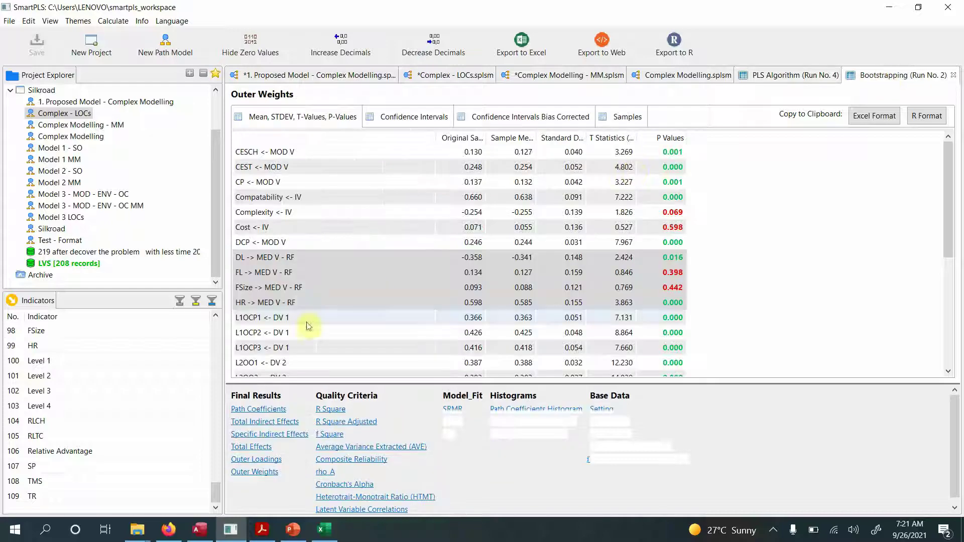
click(433, 272)
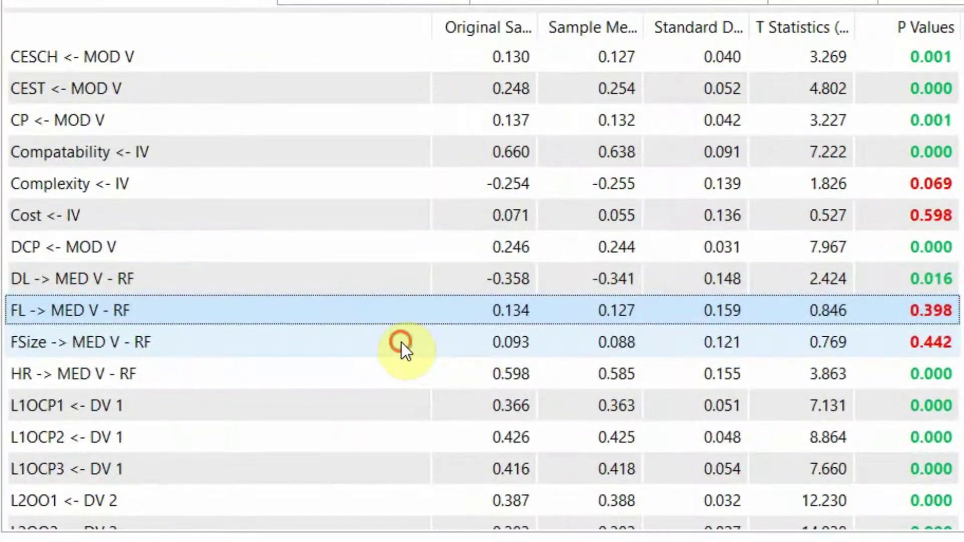
shift+click(402, 343)
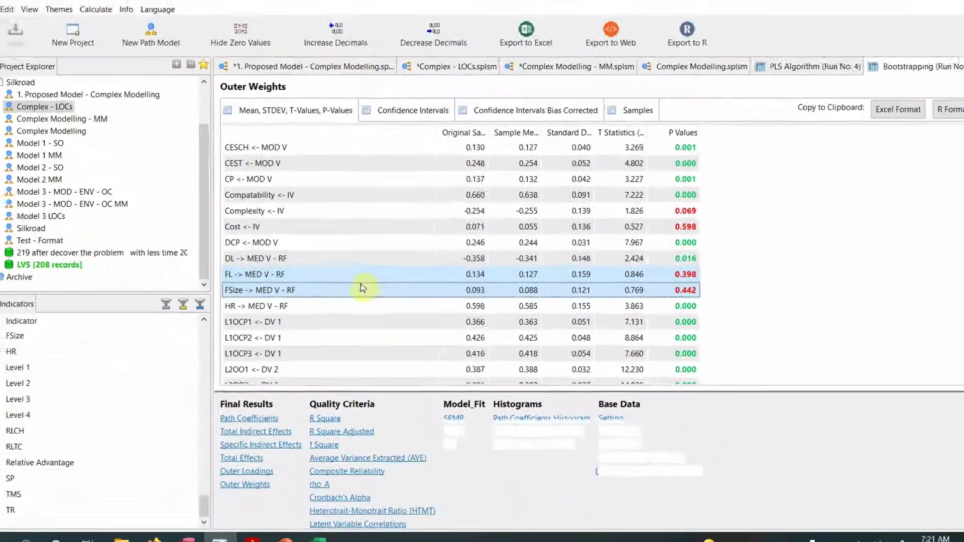
Step: Examine the bootstrapped Outer Loadings, widening the name column and highlighting the FL and FSize rows on MED V - RF
click(251, 470)
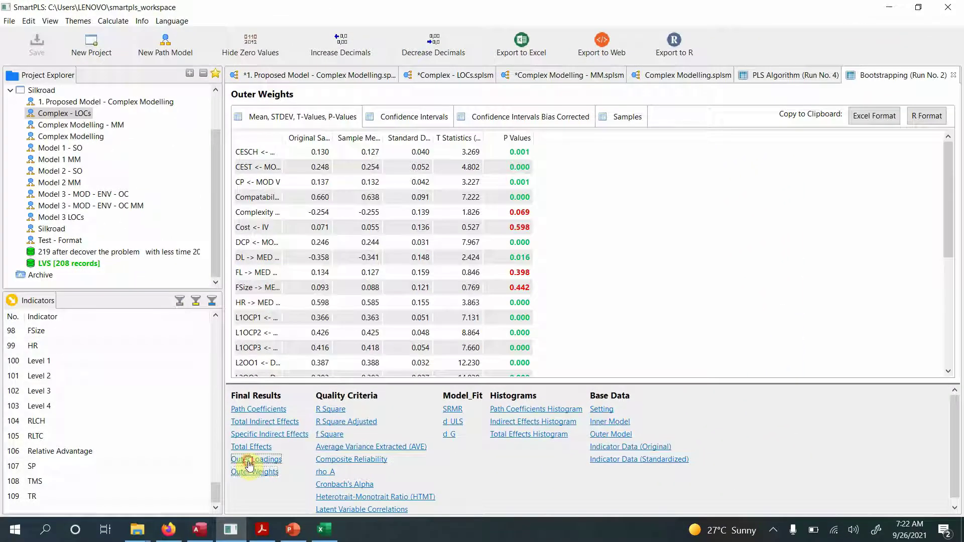
click(250, 460)
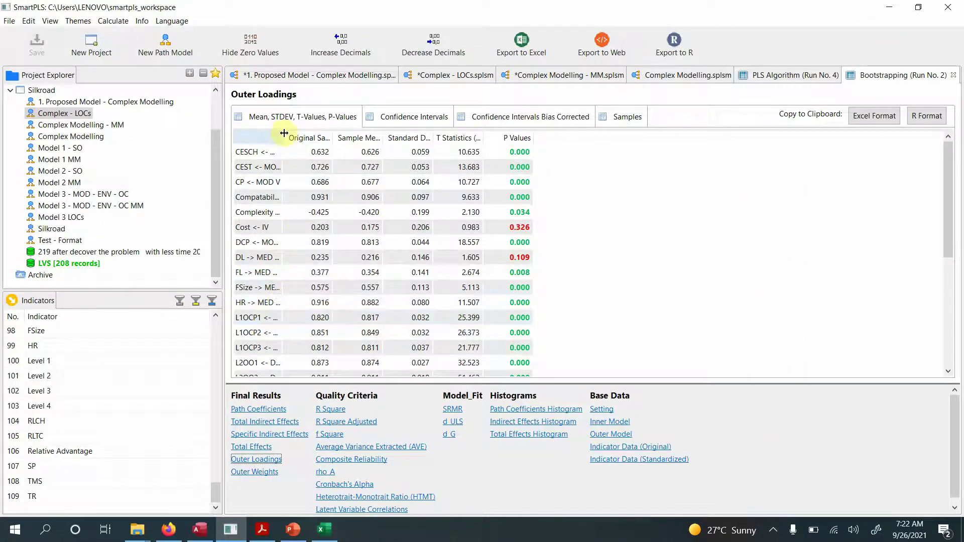
drag(282, 136, 422, 136)
click(282, 270)
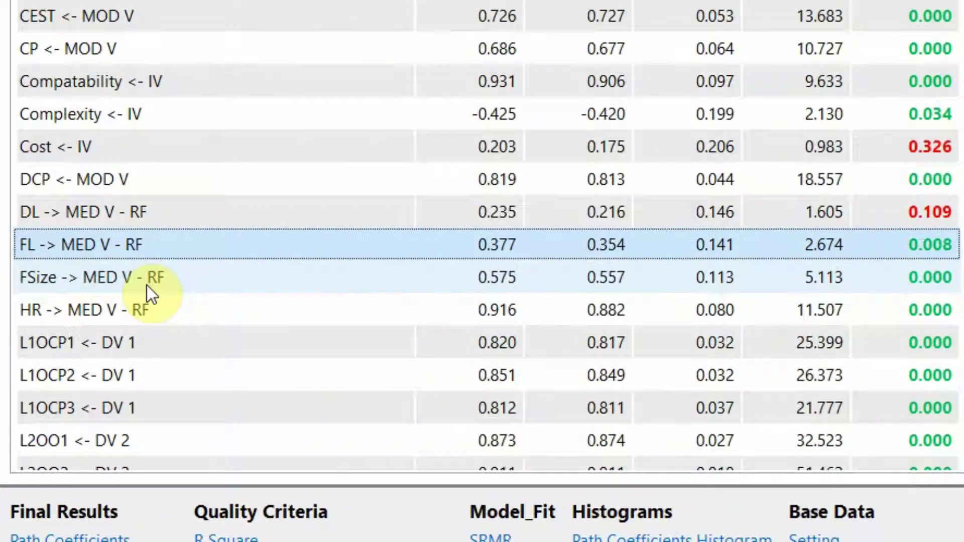
shift+click(146, 285)
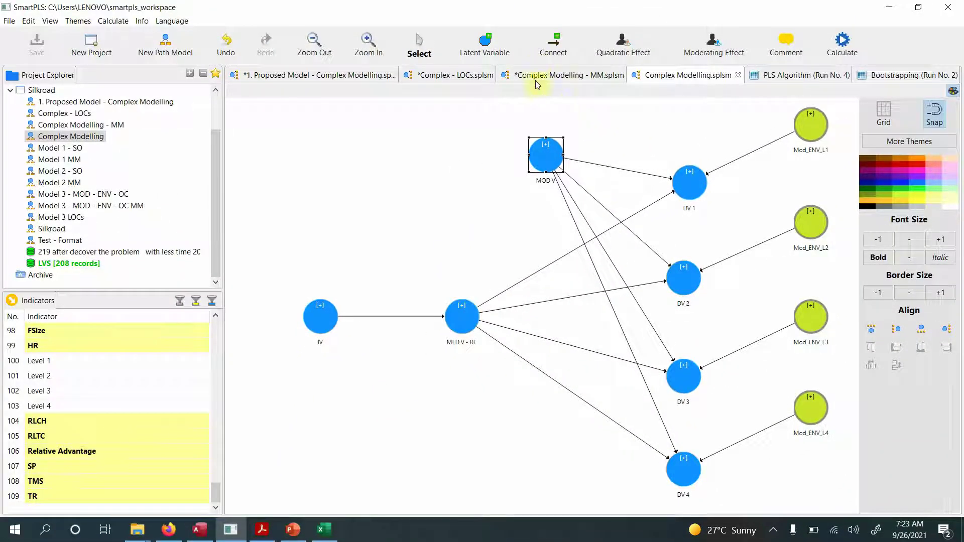
Step: Check the Complex Modelling - MM model against the Validating Formative Indicators slides in PowerPoint, and return to the PLS Algorithm report in SmartPLS
click(535, 81)
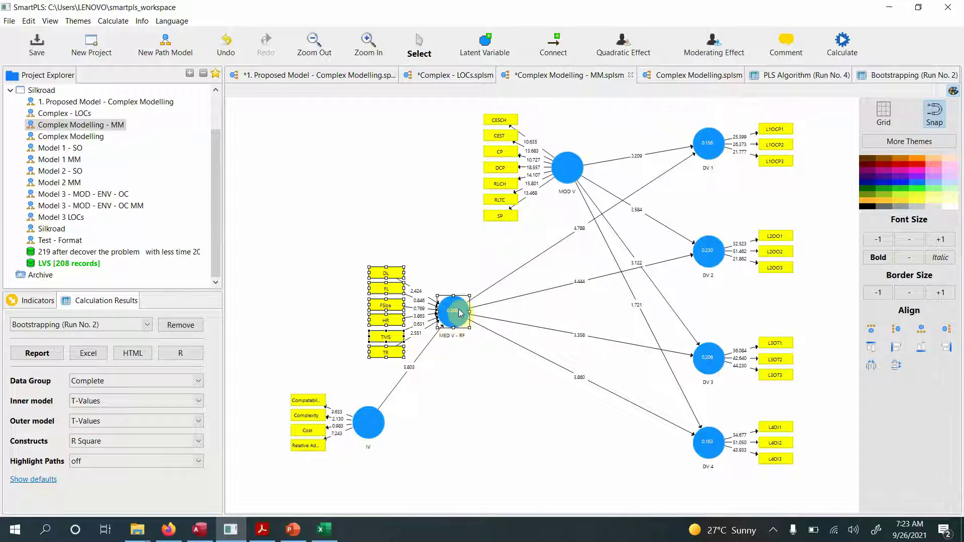
mouse_move(460, 314)
click(261, 530)
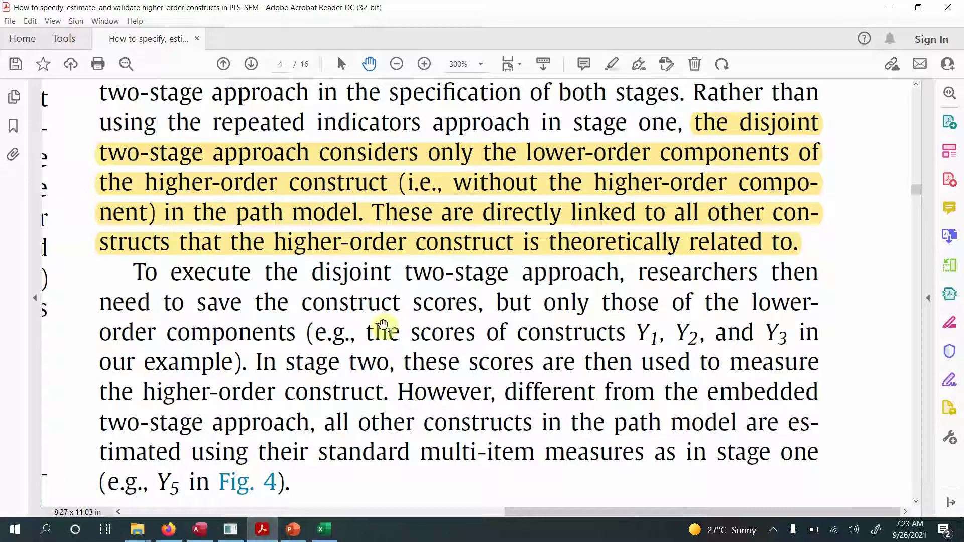
click(292, 529)
click(113, 305)
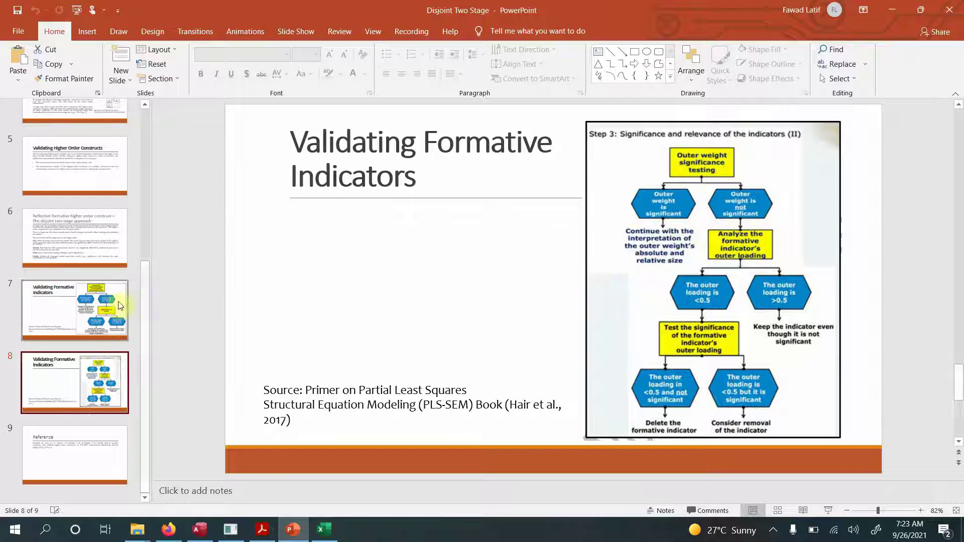
click(110, 386)
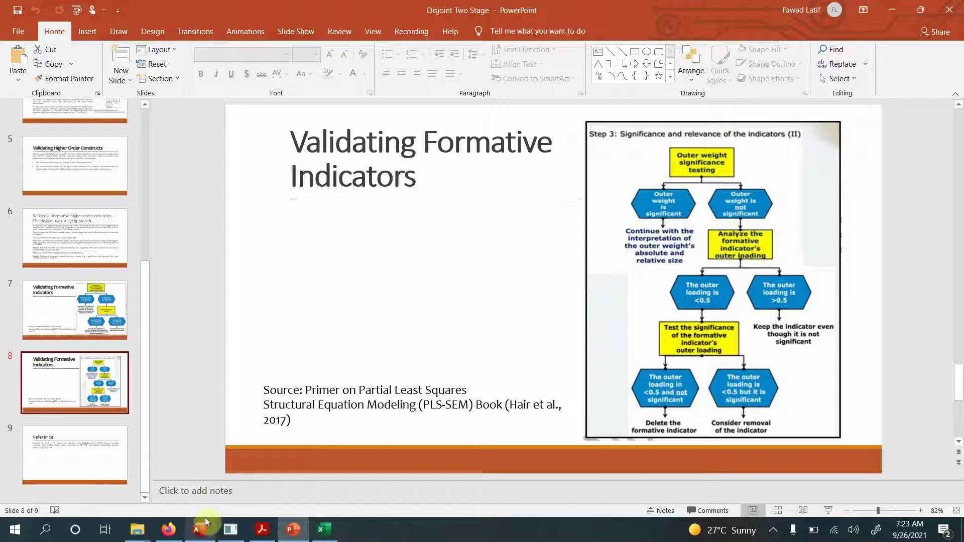
mouse_move(166, 536)
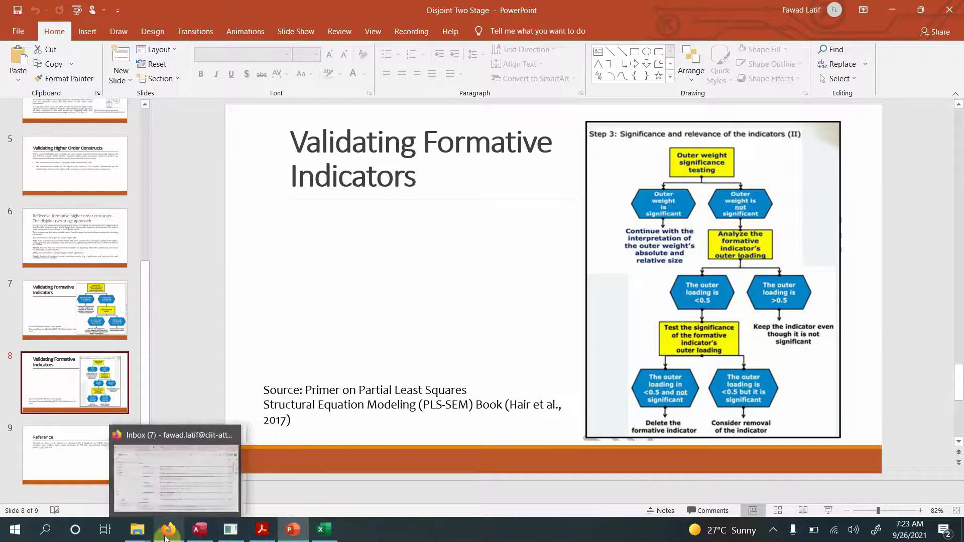
click(228, 536)
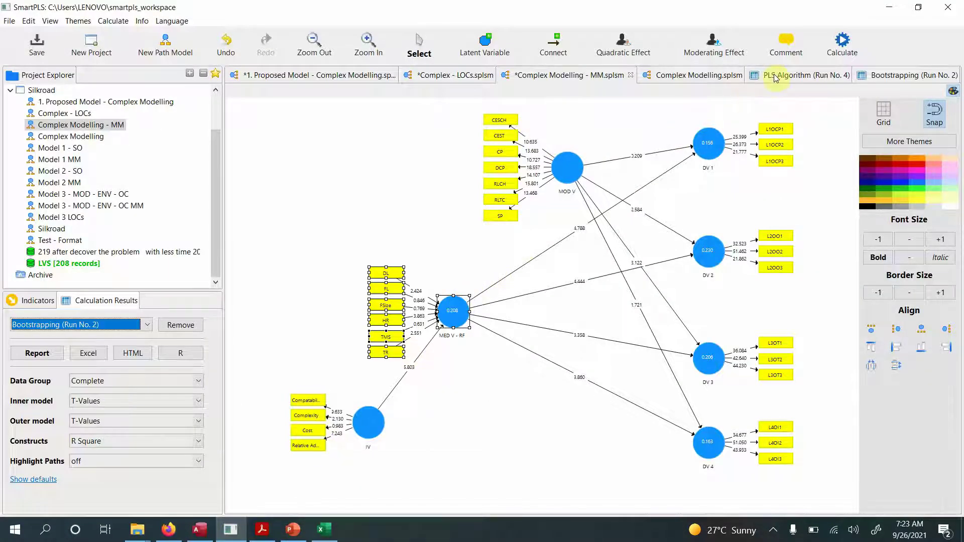
click(803, 75)
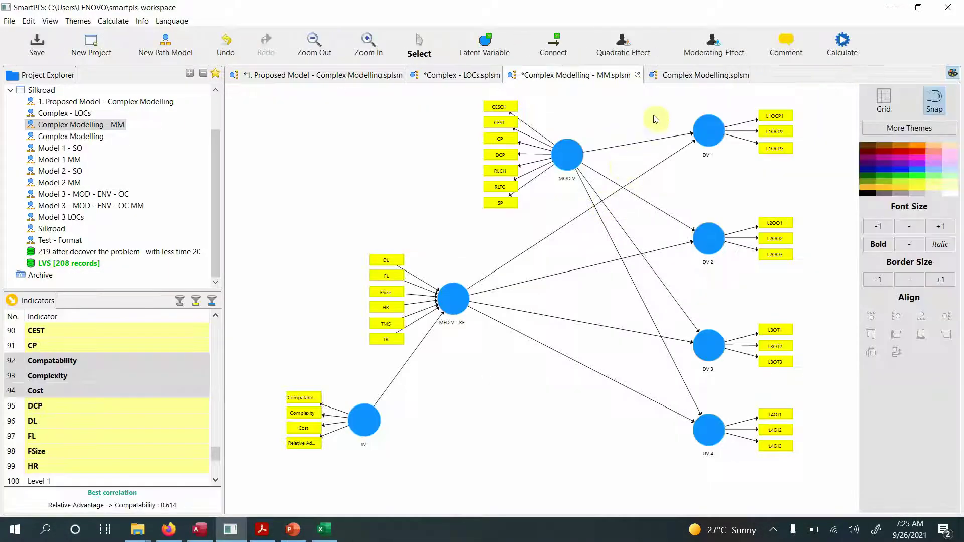
Step: Try defining a moderating effect on DV 1 with MOD V as moderator variable and MED V - RF as independent variable
right_click(703, 130)
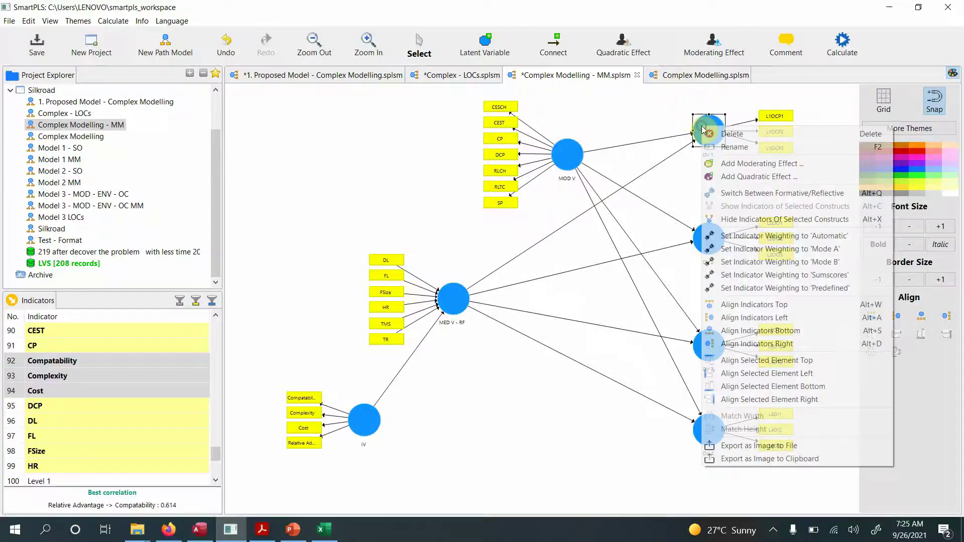
click(733, 163)
click(258, 86)
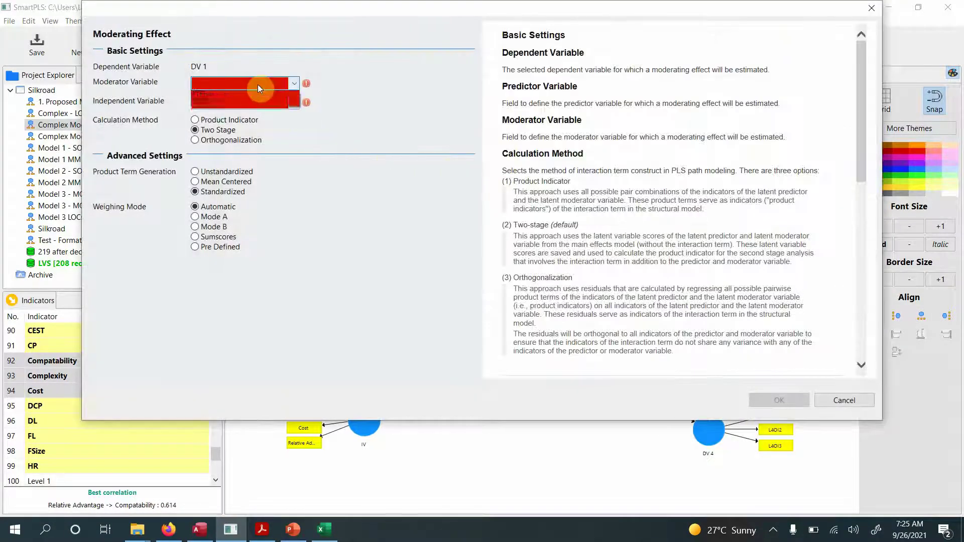
click(245, 104)
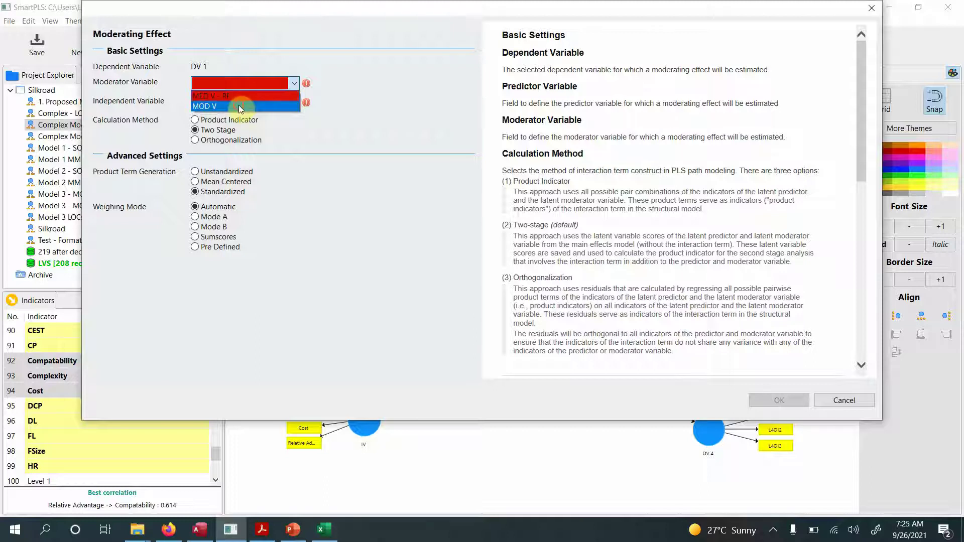
click(232, 103)
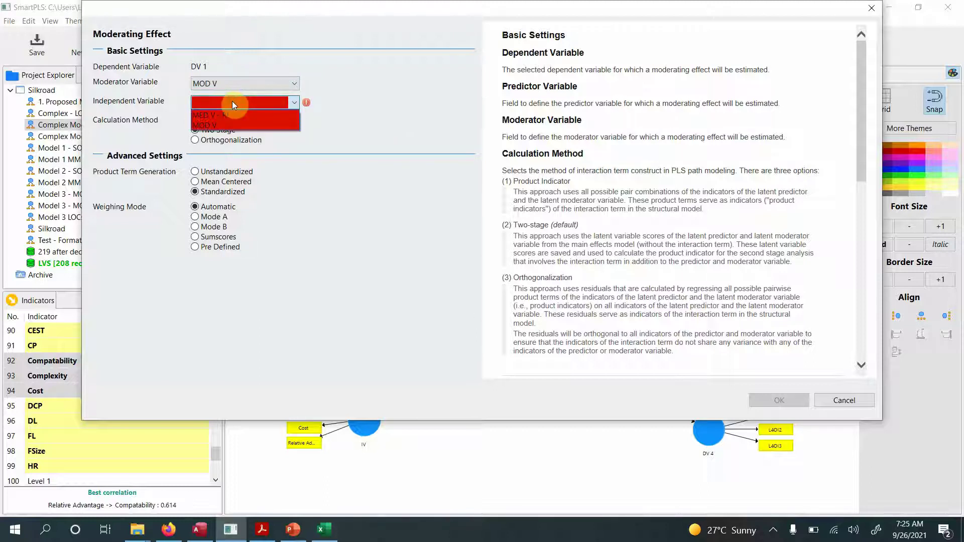
click(228, 115)
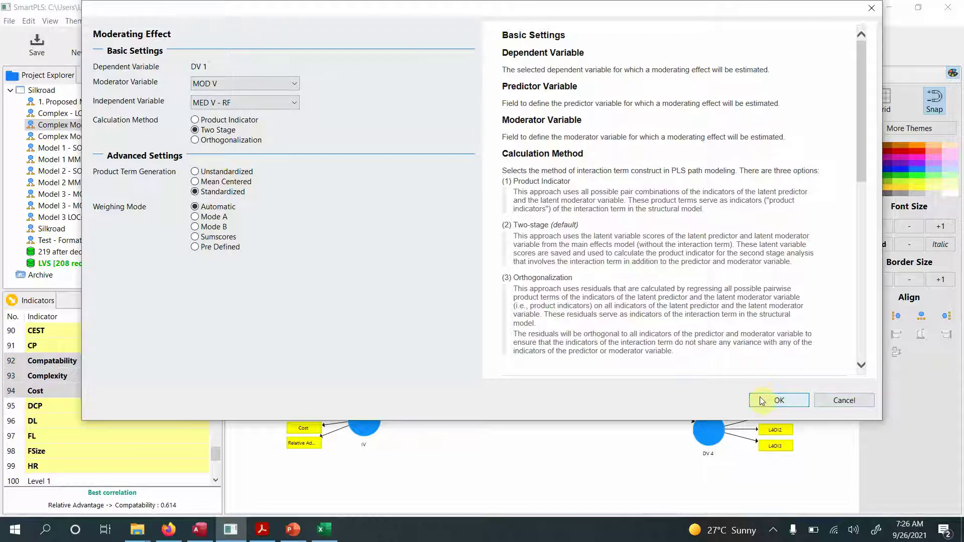
click(872, 402)
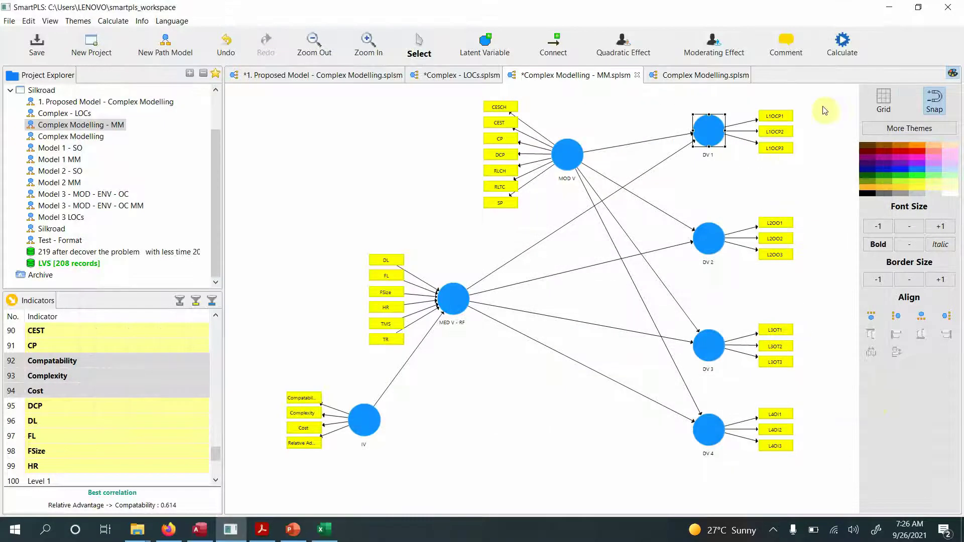
Step: Run Bootstrapping on the Complex Modelling path model, keeping 500 subsamples and Complete Bootstrapping
click(717, 75)
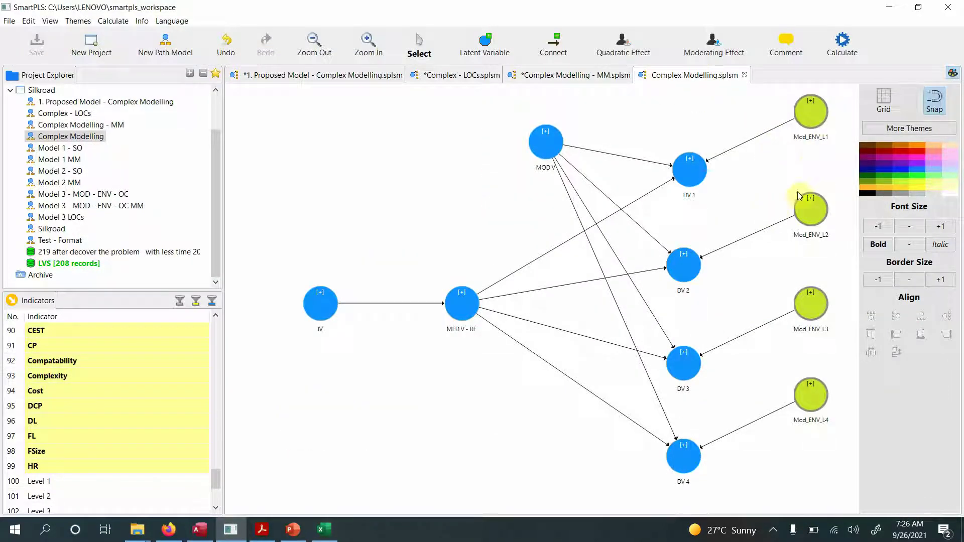
click(844, 40)
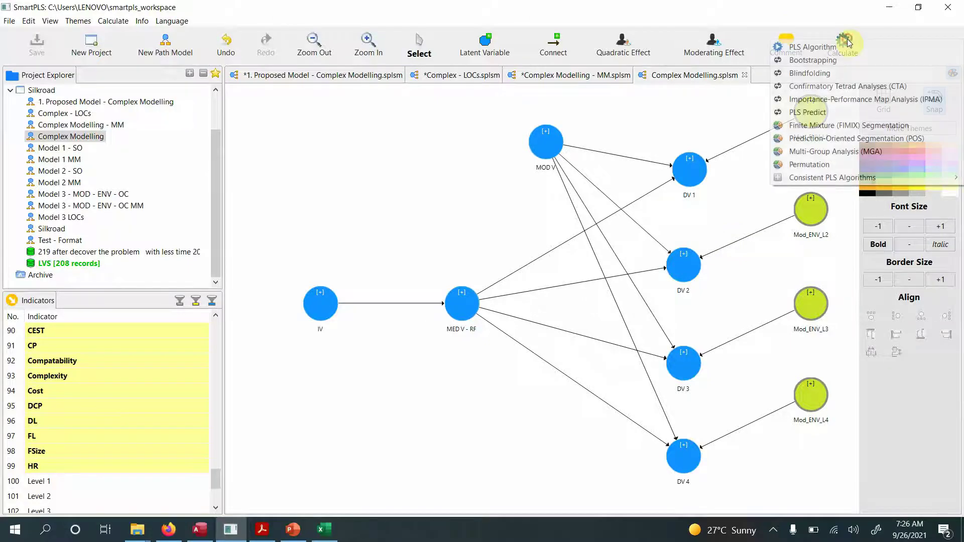
click(815, 60)
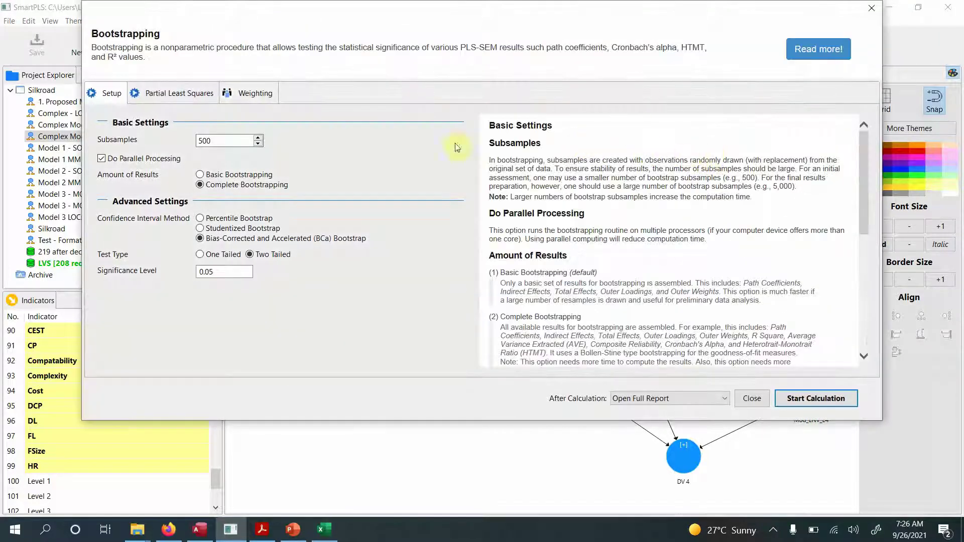
click(794, 405)
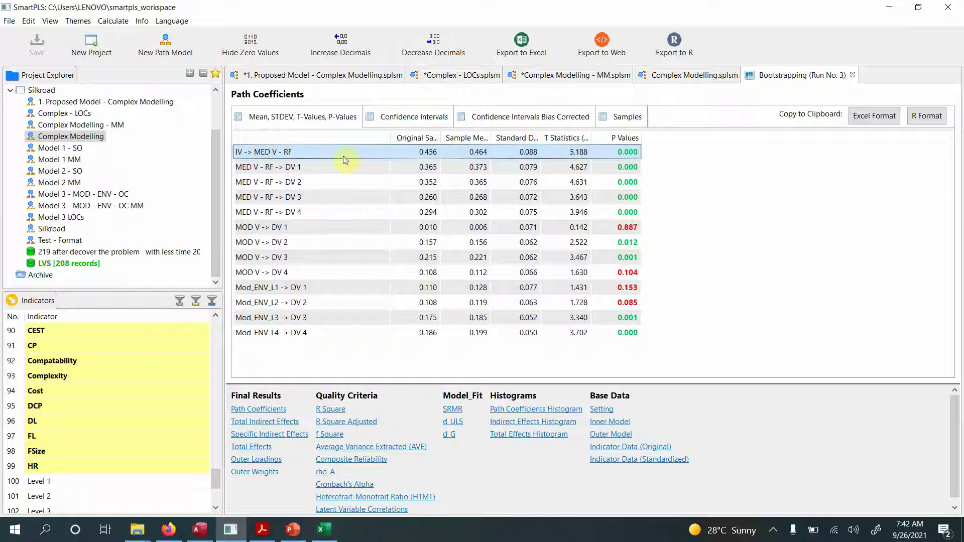
Step: Examine the bootstrapped path coefficients, including the MOD V and Mod_ENV paths, and the specific indirect effects with the name column widened
click(277, 183)
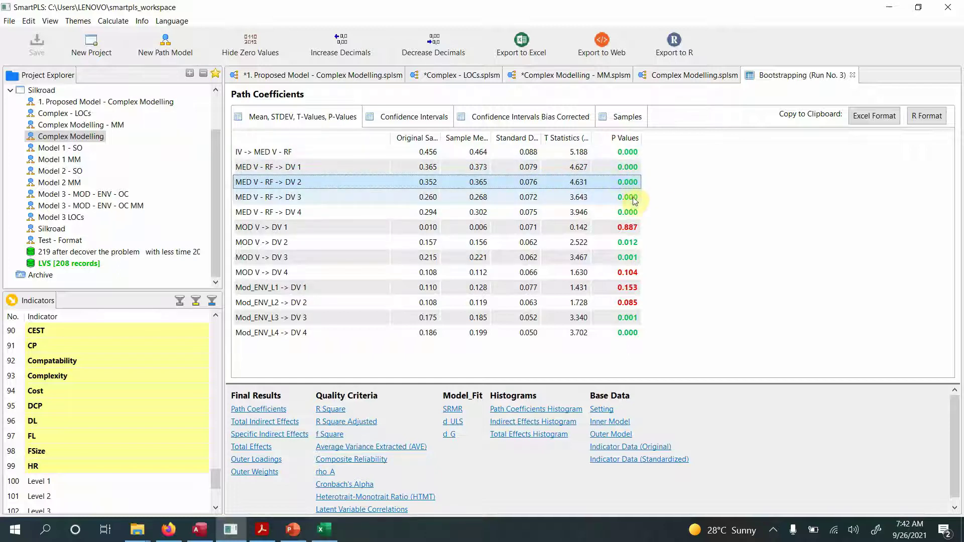
click(272, 229)
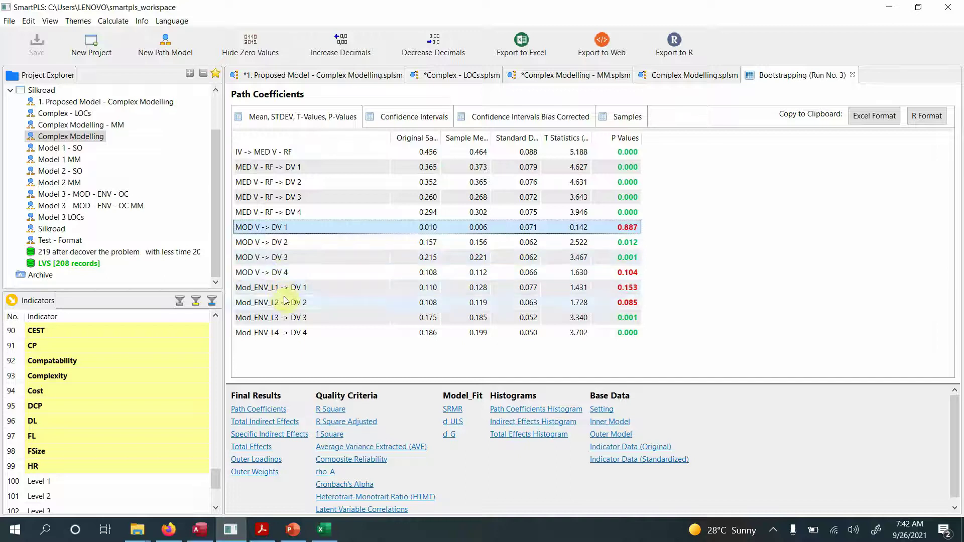
click(302, 301)
click(275, 317)
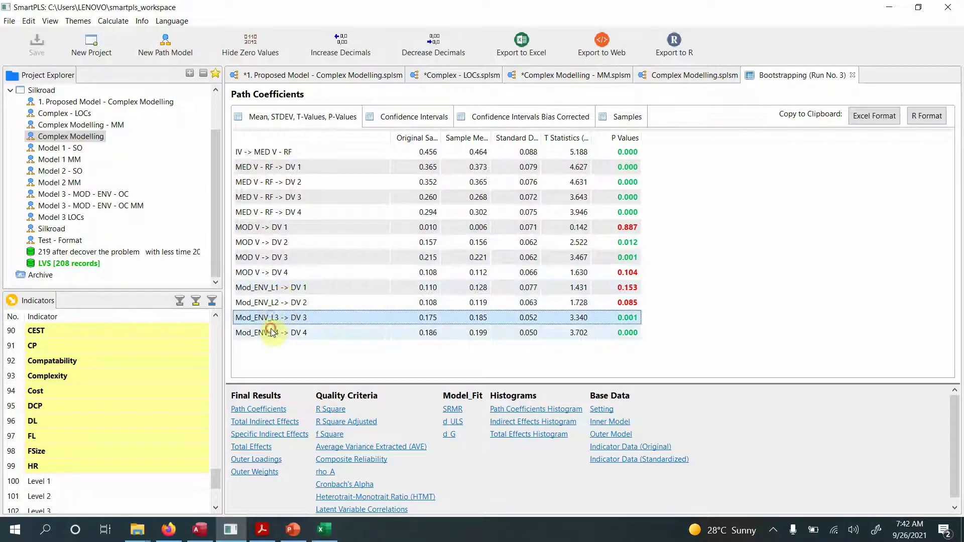
click(270, 332)
click(269, 320)
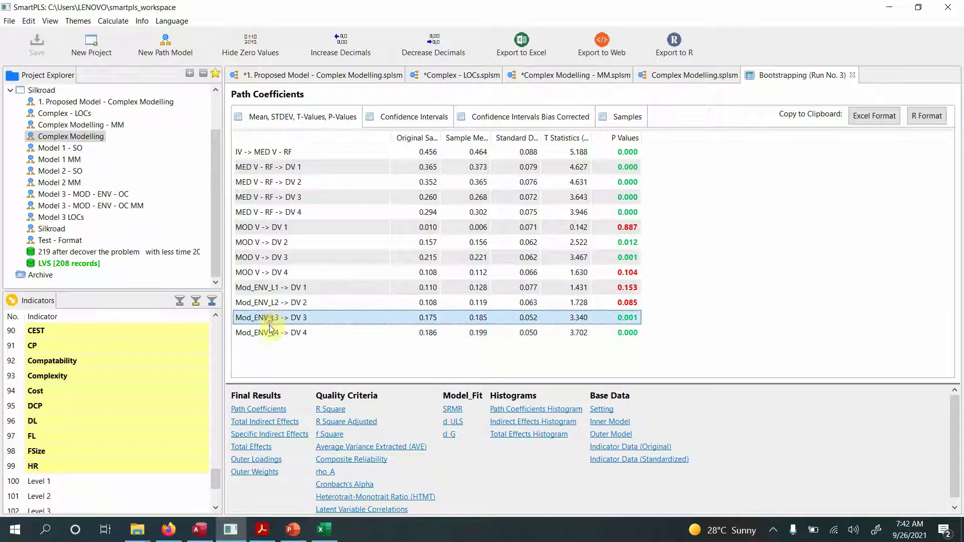
click(270, 326)
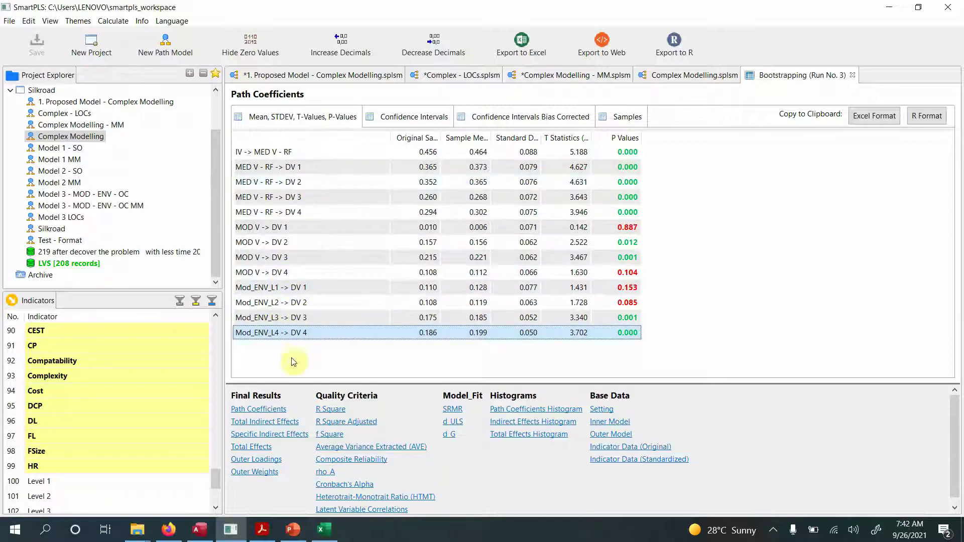
click(266, 435)
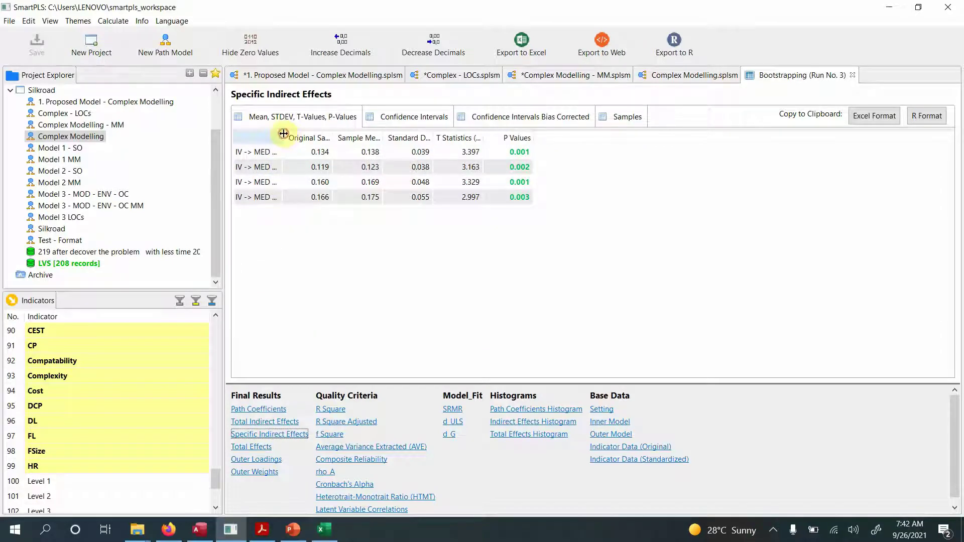
drag(284, 134, 424, 134)
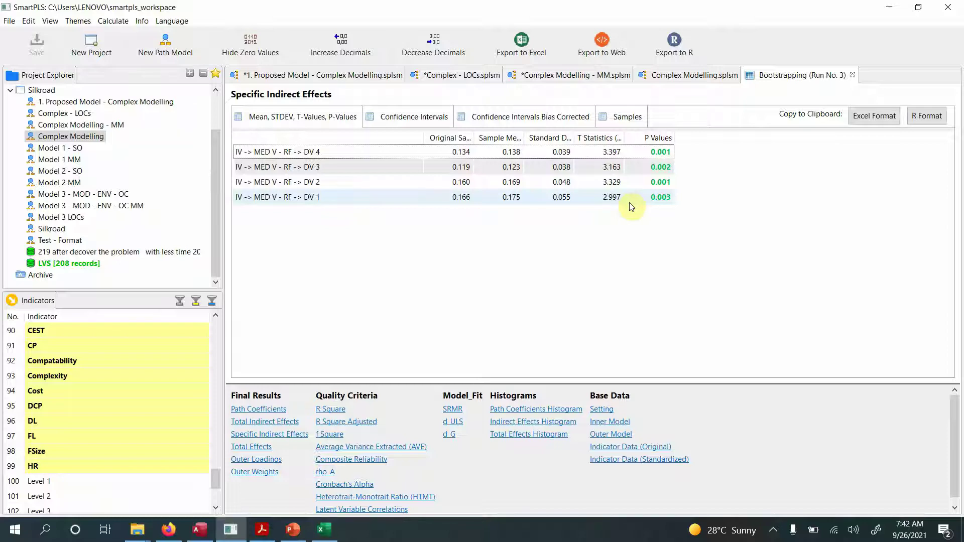
Step: Compare the 1. Proposed Model - Complex Modelling diagram with the Complex - LOCs model
click(334, 76)
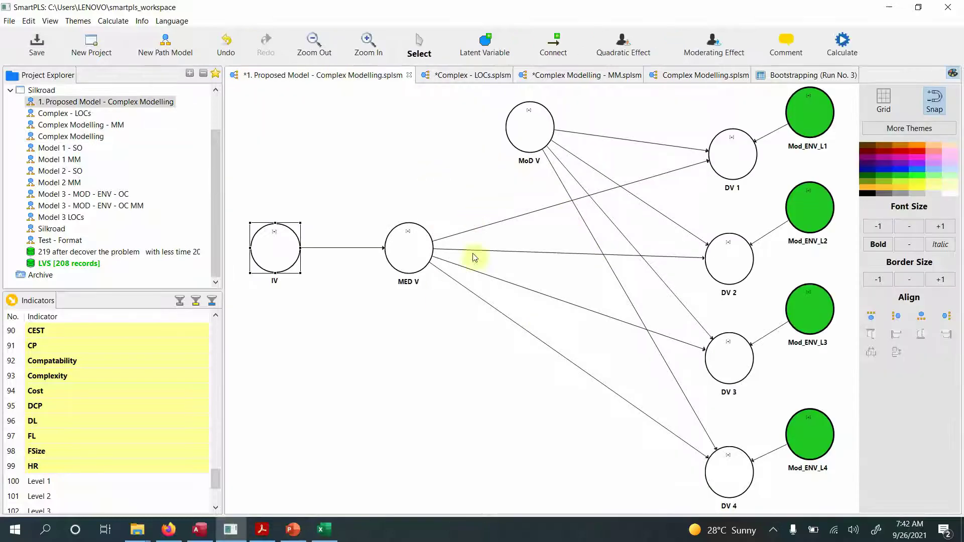
click(455, 76)
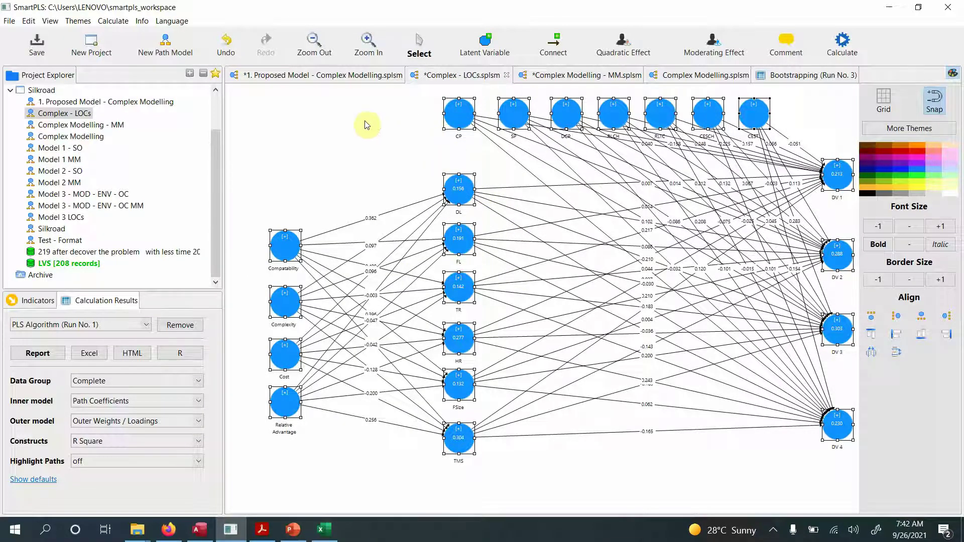
click(324, 76)
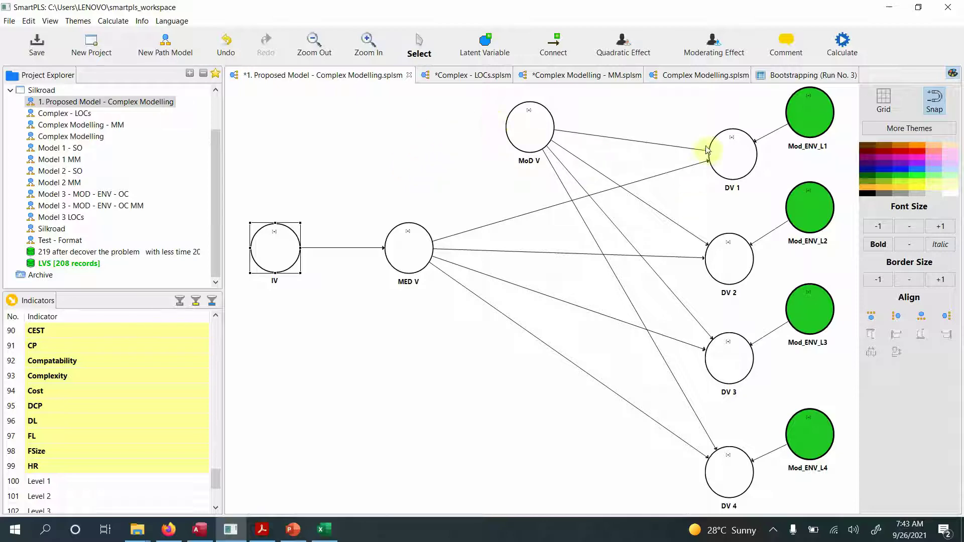
click(467, 75)
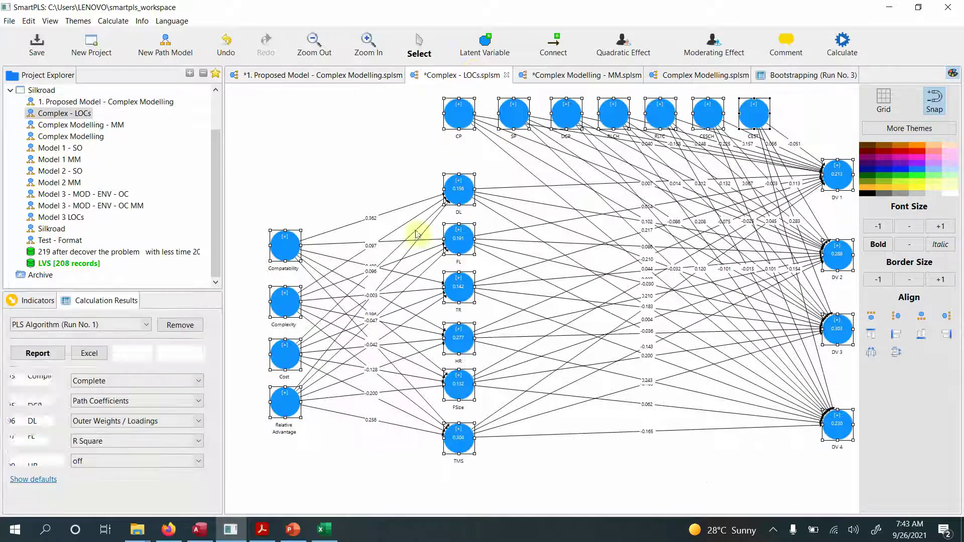
Step: Highlight the IV dimensions, the mediator dimensions and the moderator dimensions in turn in the Complex - LOCs model
drag(254, 177, 309, 461)
drag(396, 149, 497, 474)
drag(425, 94, 800, 163)
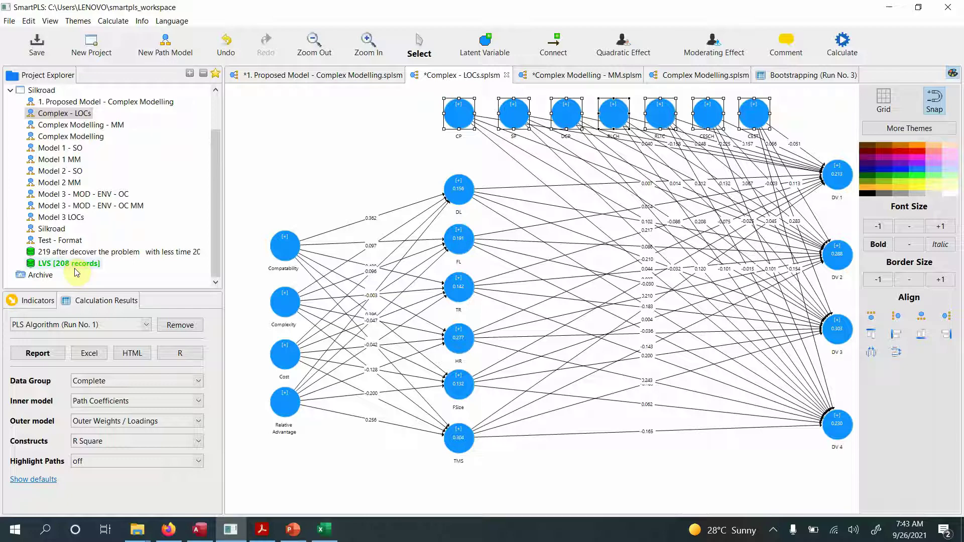
Step: Review the Complex Modelling - MM model, picking out IV, MED V - RF, MOD V and the IV indicators
click(575, 73)
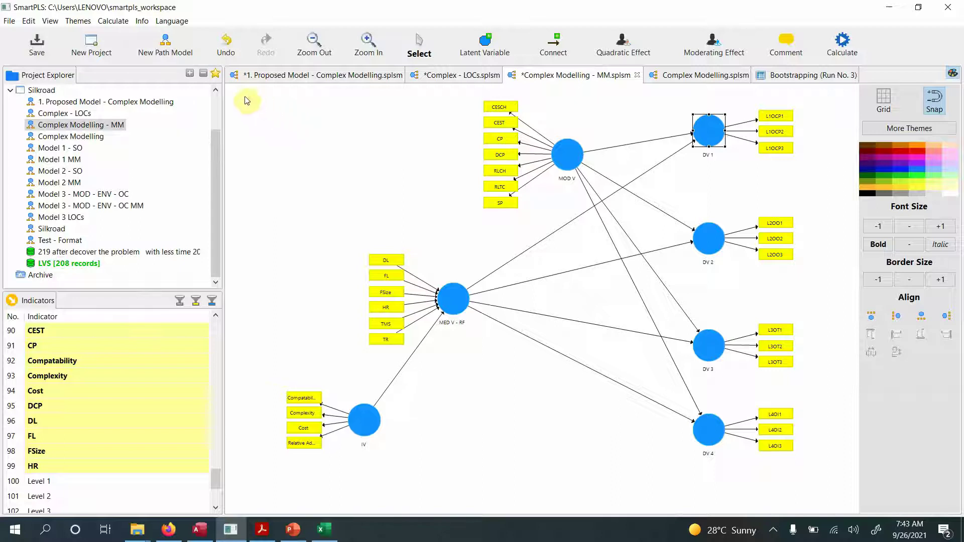
drag(246, 97, 824, 482)
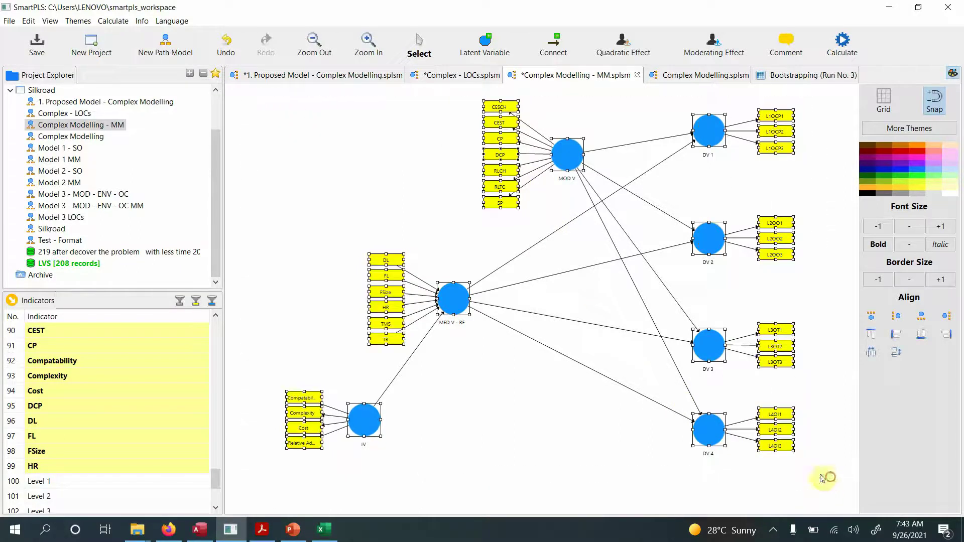
click(349, 304)
click(362, 421)
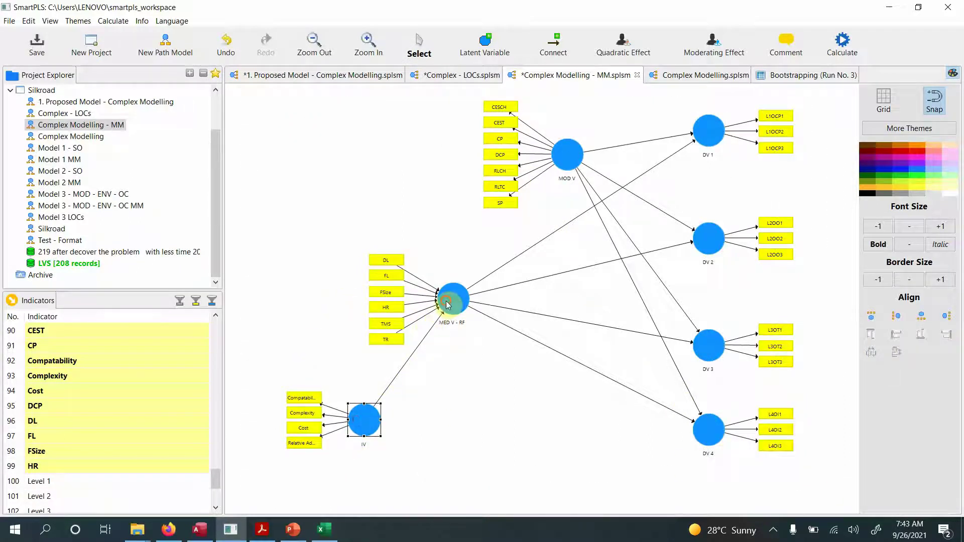
click(448, 304)
click(566, 152)
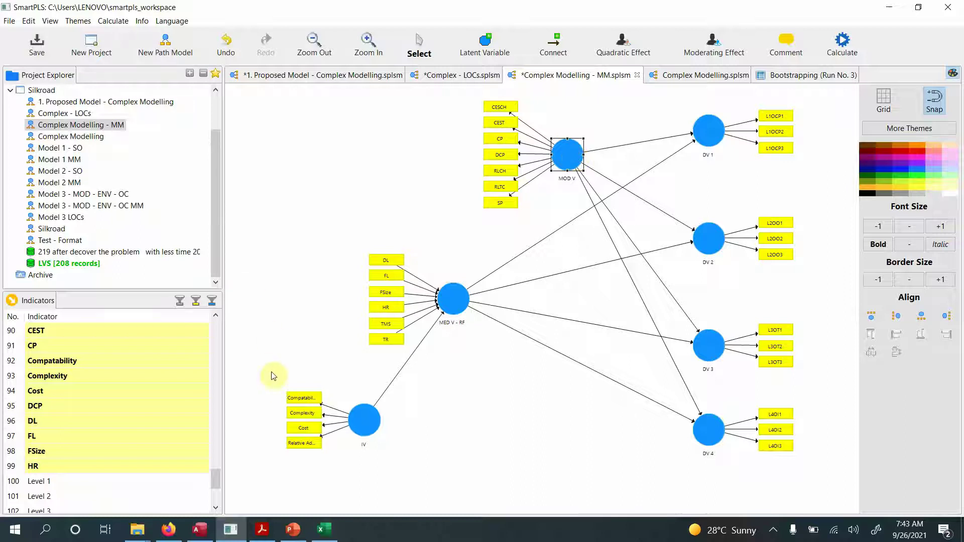
drag(272, 376, 330, 485)
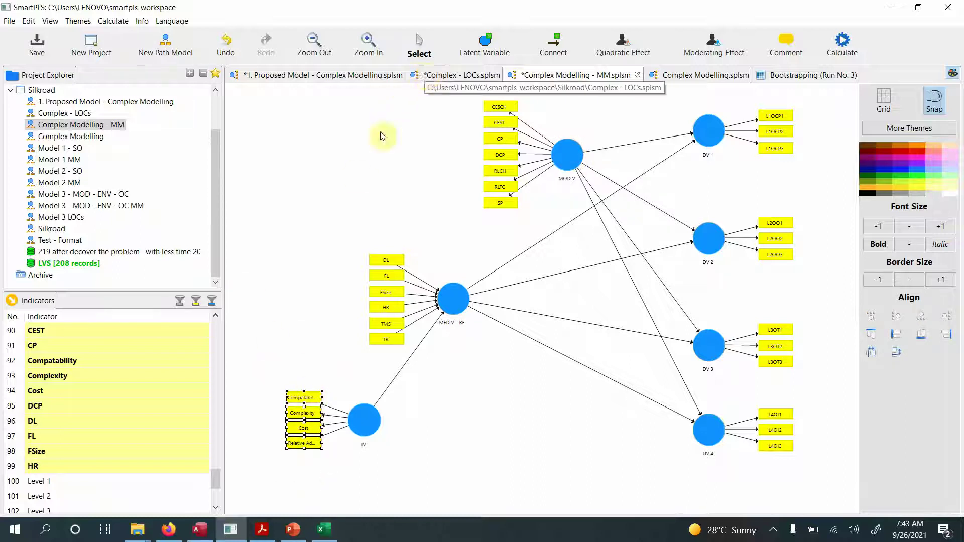
Step: Examine the latent variable scores in the indicator list, including RLCH, Relative Advantage and TMS, against the higher-order constructs they measure
drag(219, 474, 217, 487)
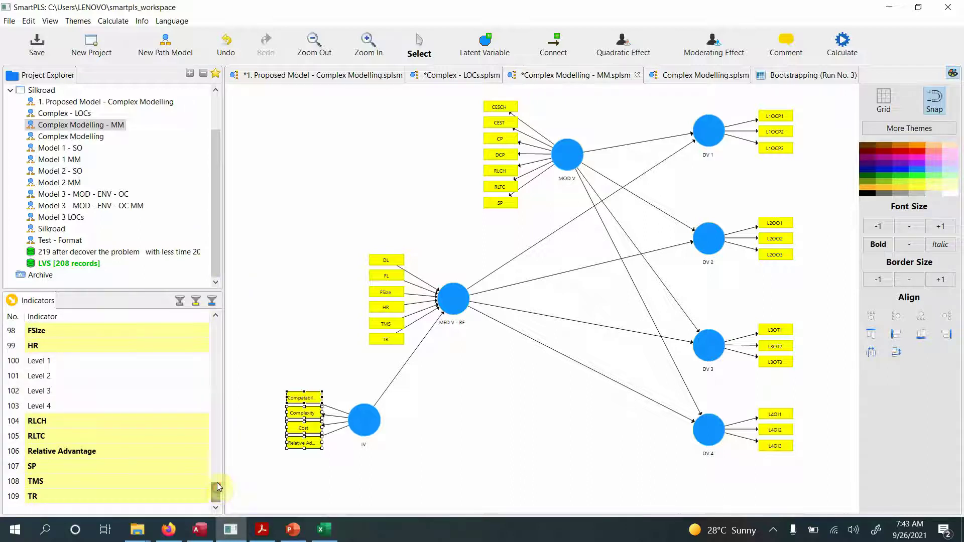
click(82, 406)
click(78, 422)
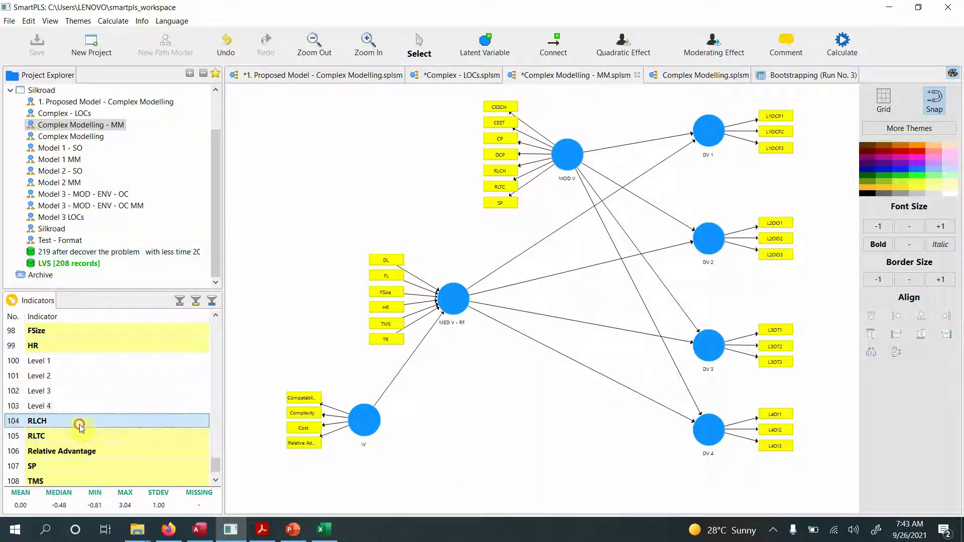
click(78, 436)
click(76, 451)
click(73, 466)
click(73, 479)
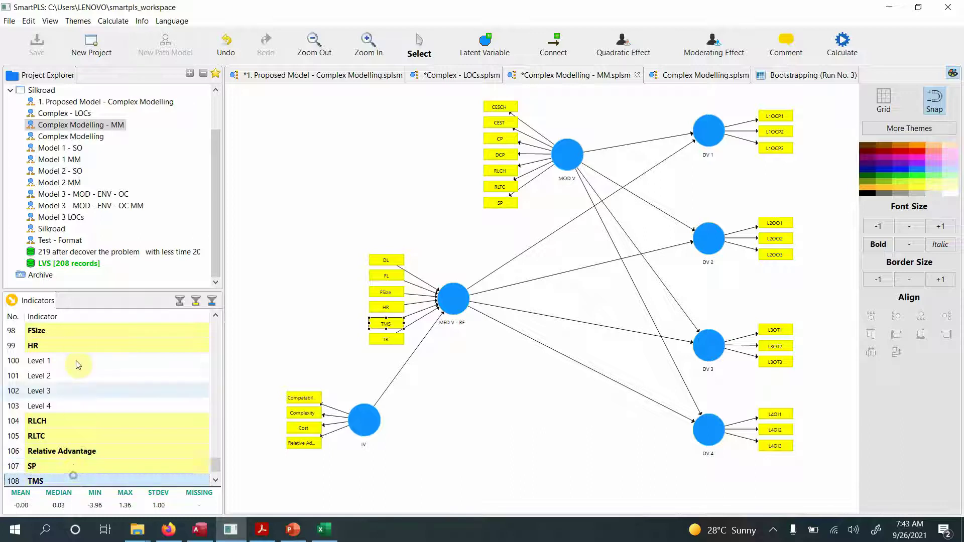
scroll(75, 361, down, 1)
click(76, 345)
drag(103, 436, 359, 426)
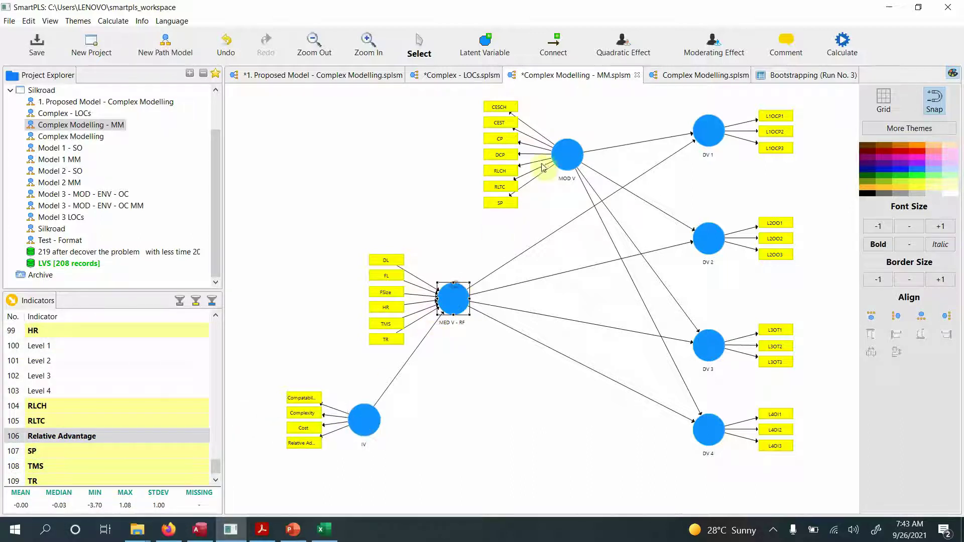
click(563, 146)
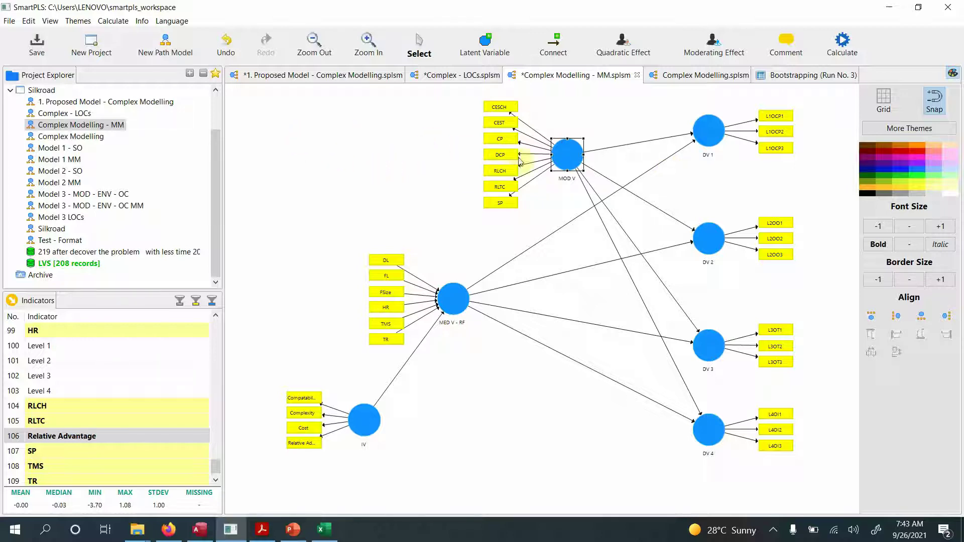
Step: Compare the Complex - LOCs model with Complex Modelling - MM, reviewing MED V - RF, IV, MOD V and the DV 1 to DV 4 measures
click(447, 75)
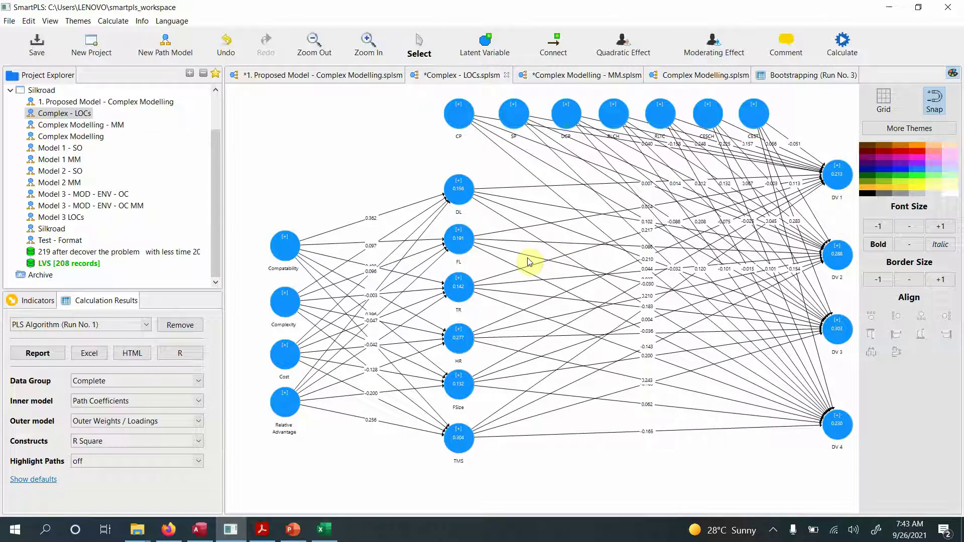
click(553, 70)
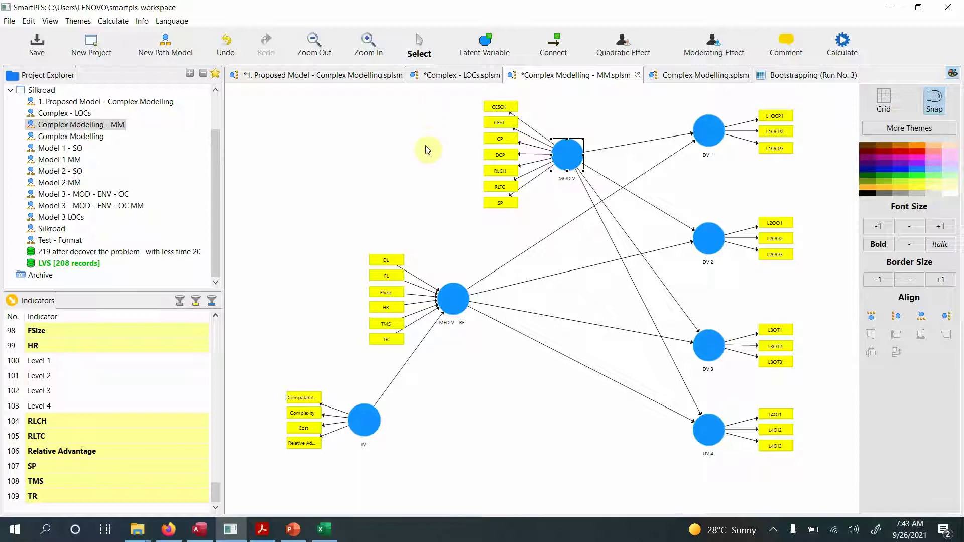
click(454, 300)
click(371, 423)
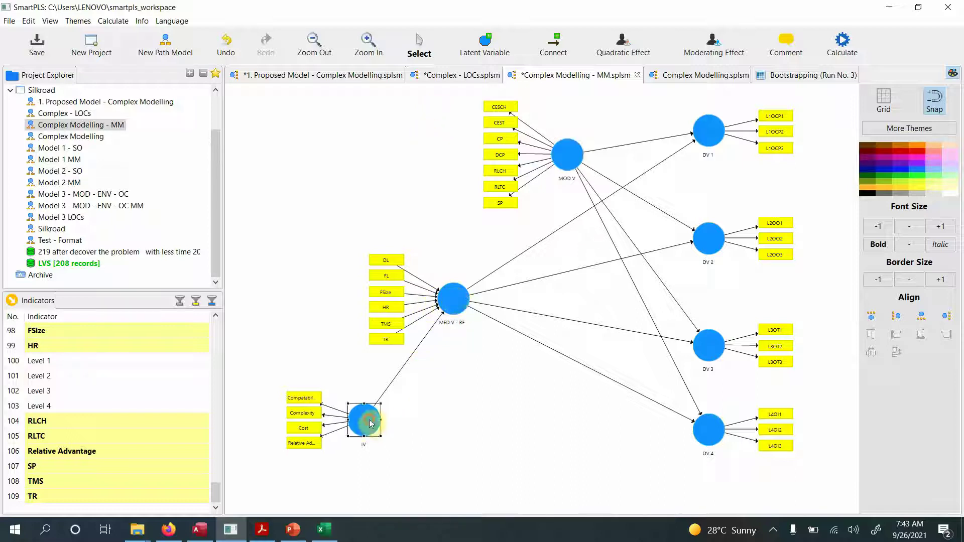
click(575, 160)
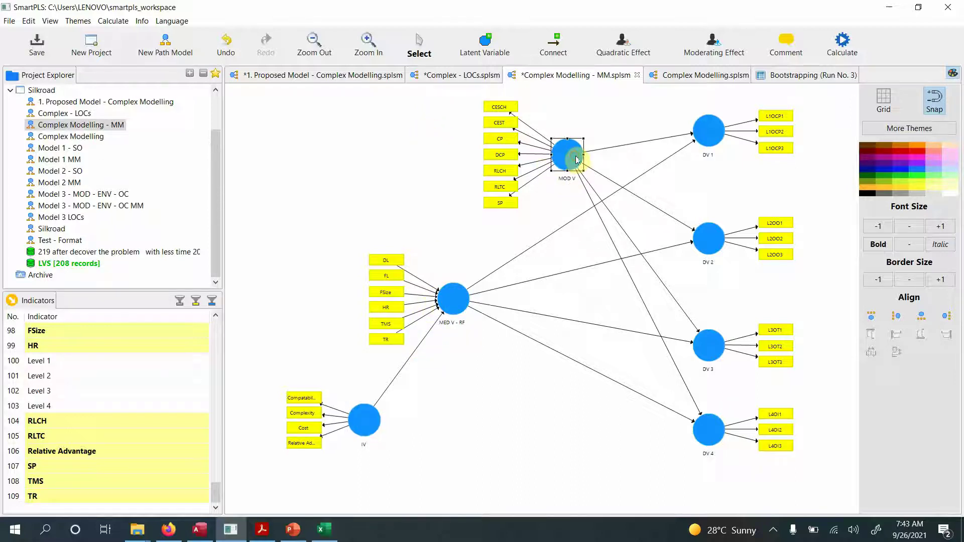
drag(679, 100, 832, 484)
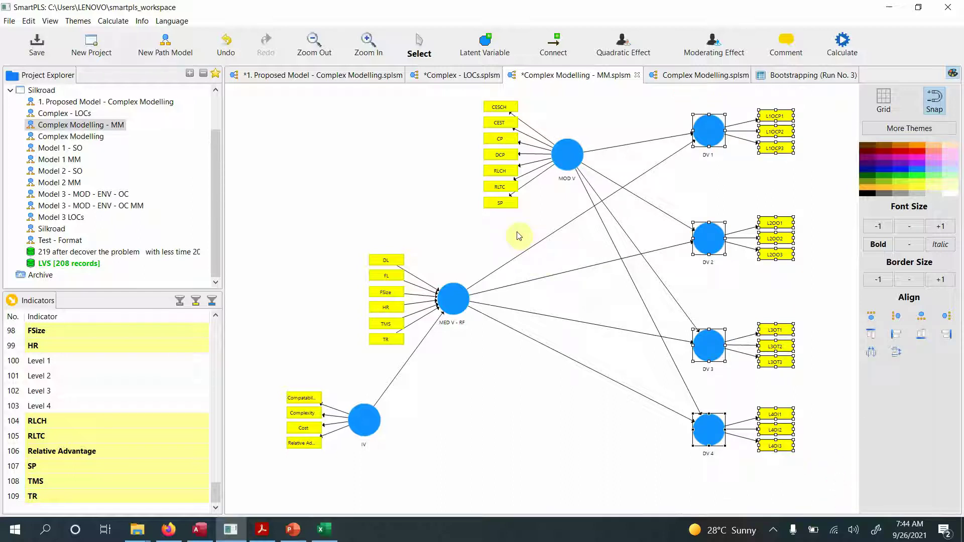
click(567, 153)
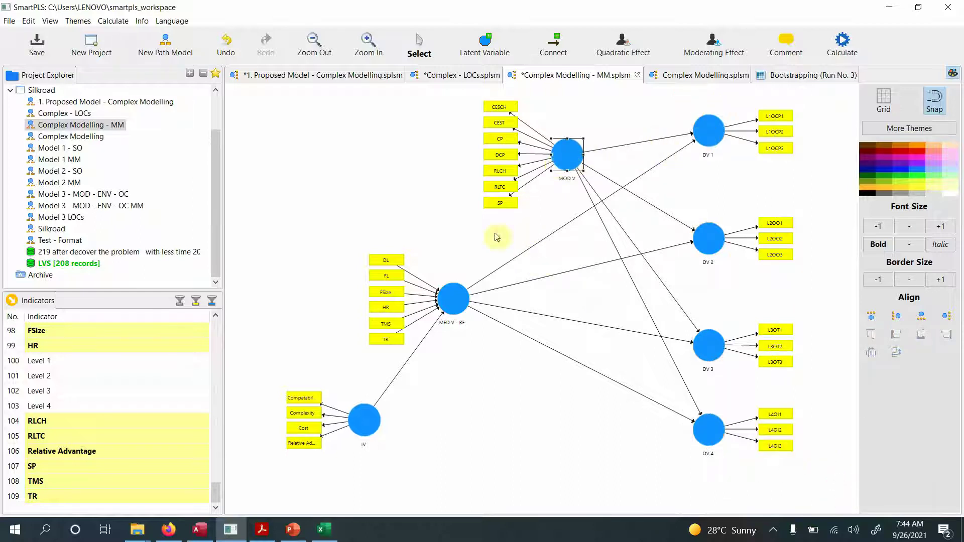
click(356, 427)
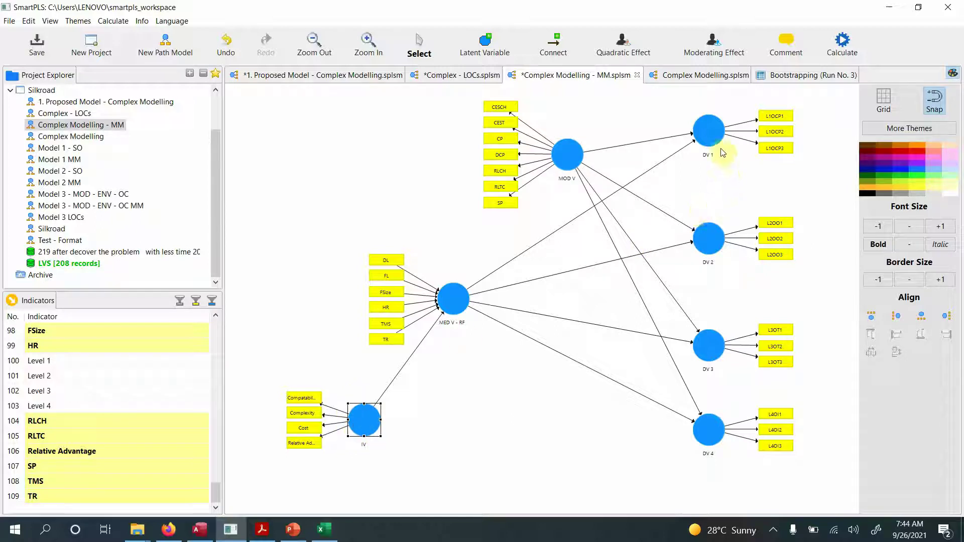
click(458, 307)
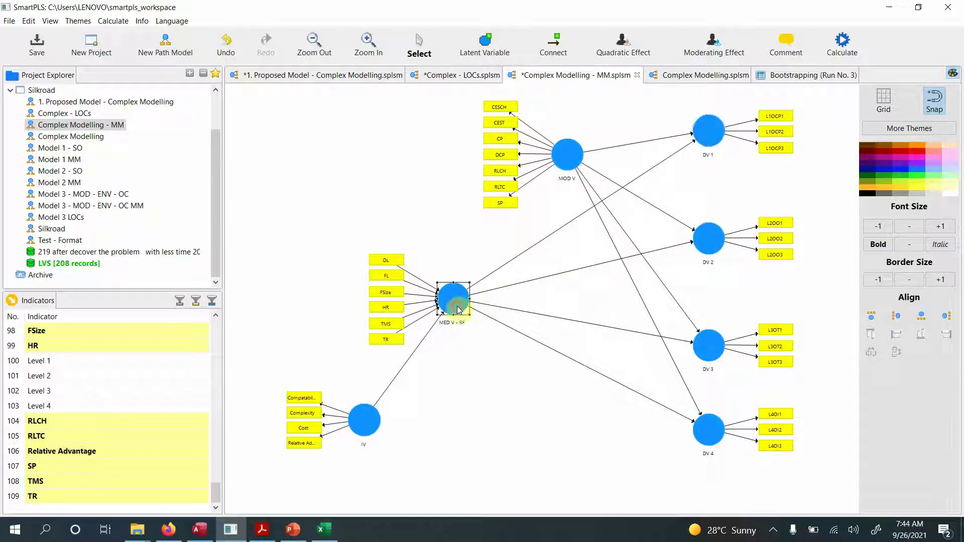
Step: Switch to the Disjoint Two Stage presentation in PowerPoint and review the two Validating Formative Indicators slides
click(293, 529)
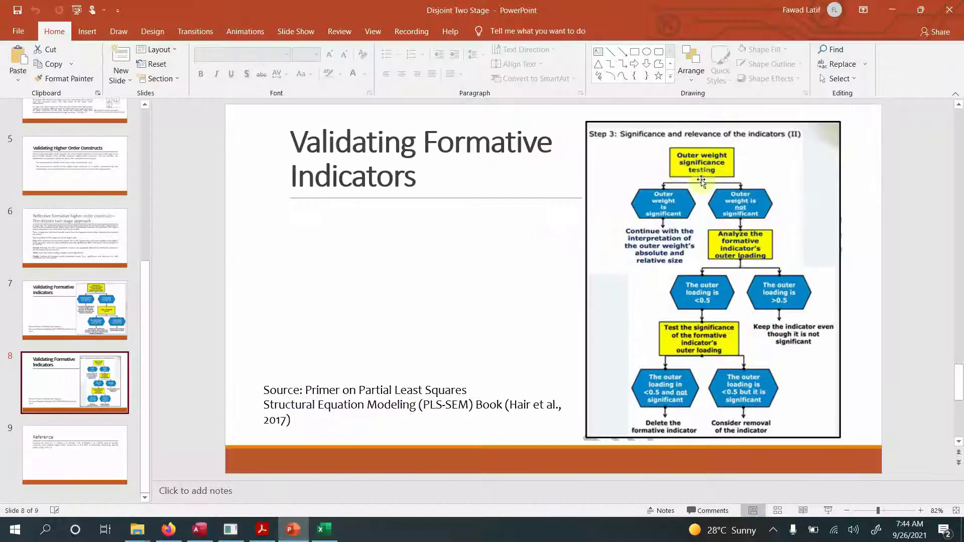
click(48, 329)
click(70, 388)
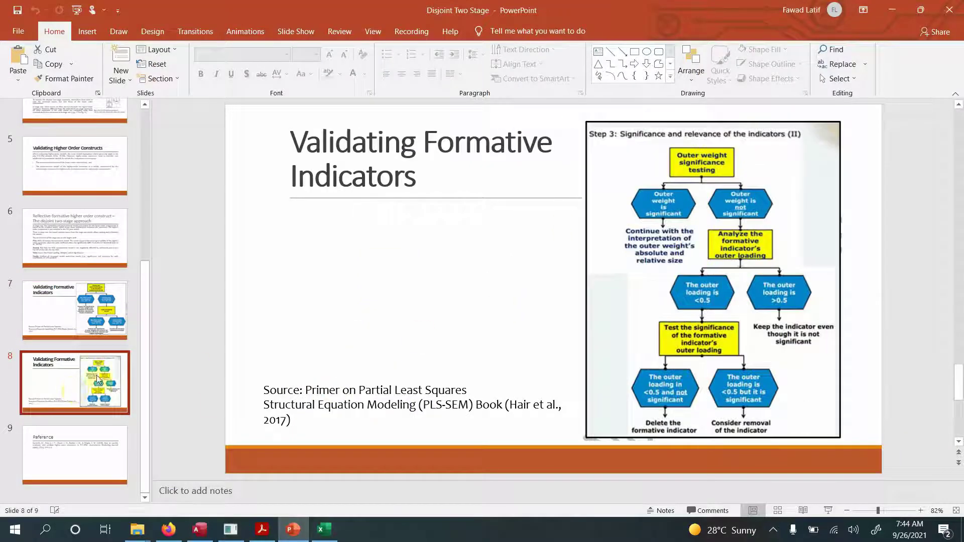
Step: Return to SmartPLS and compare the bootstrapped Complex Modelling structural model with the 1. Proposed Model - Complex Modelling diagram
click(230, 532)
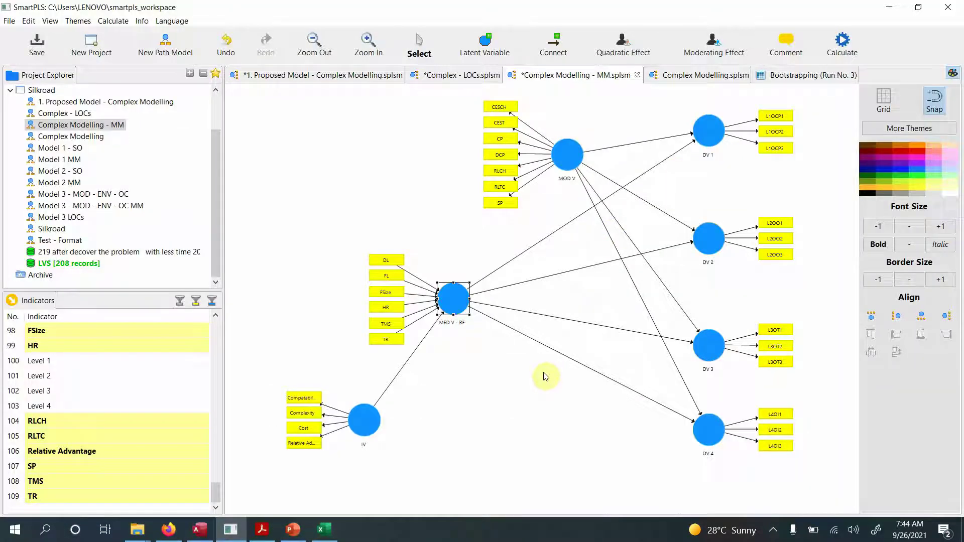
click(695, 80)
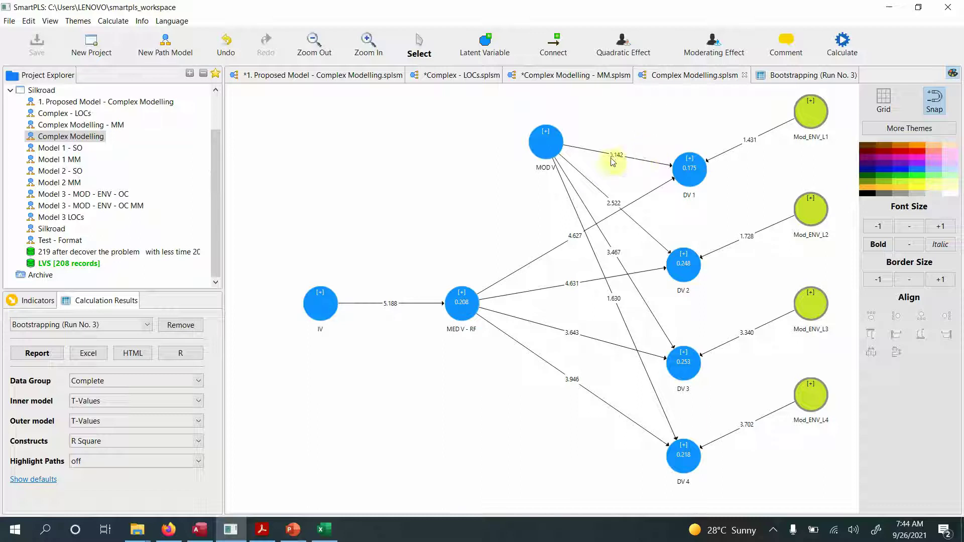
click(344, 75)
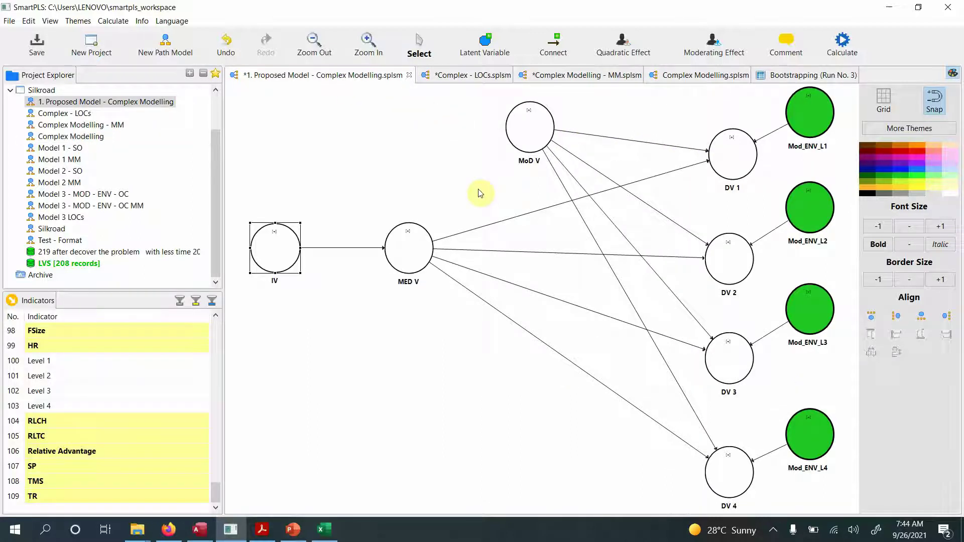